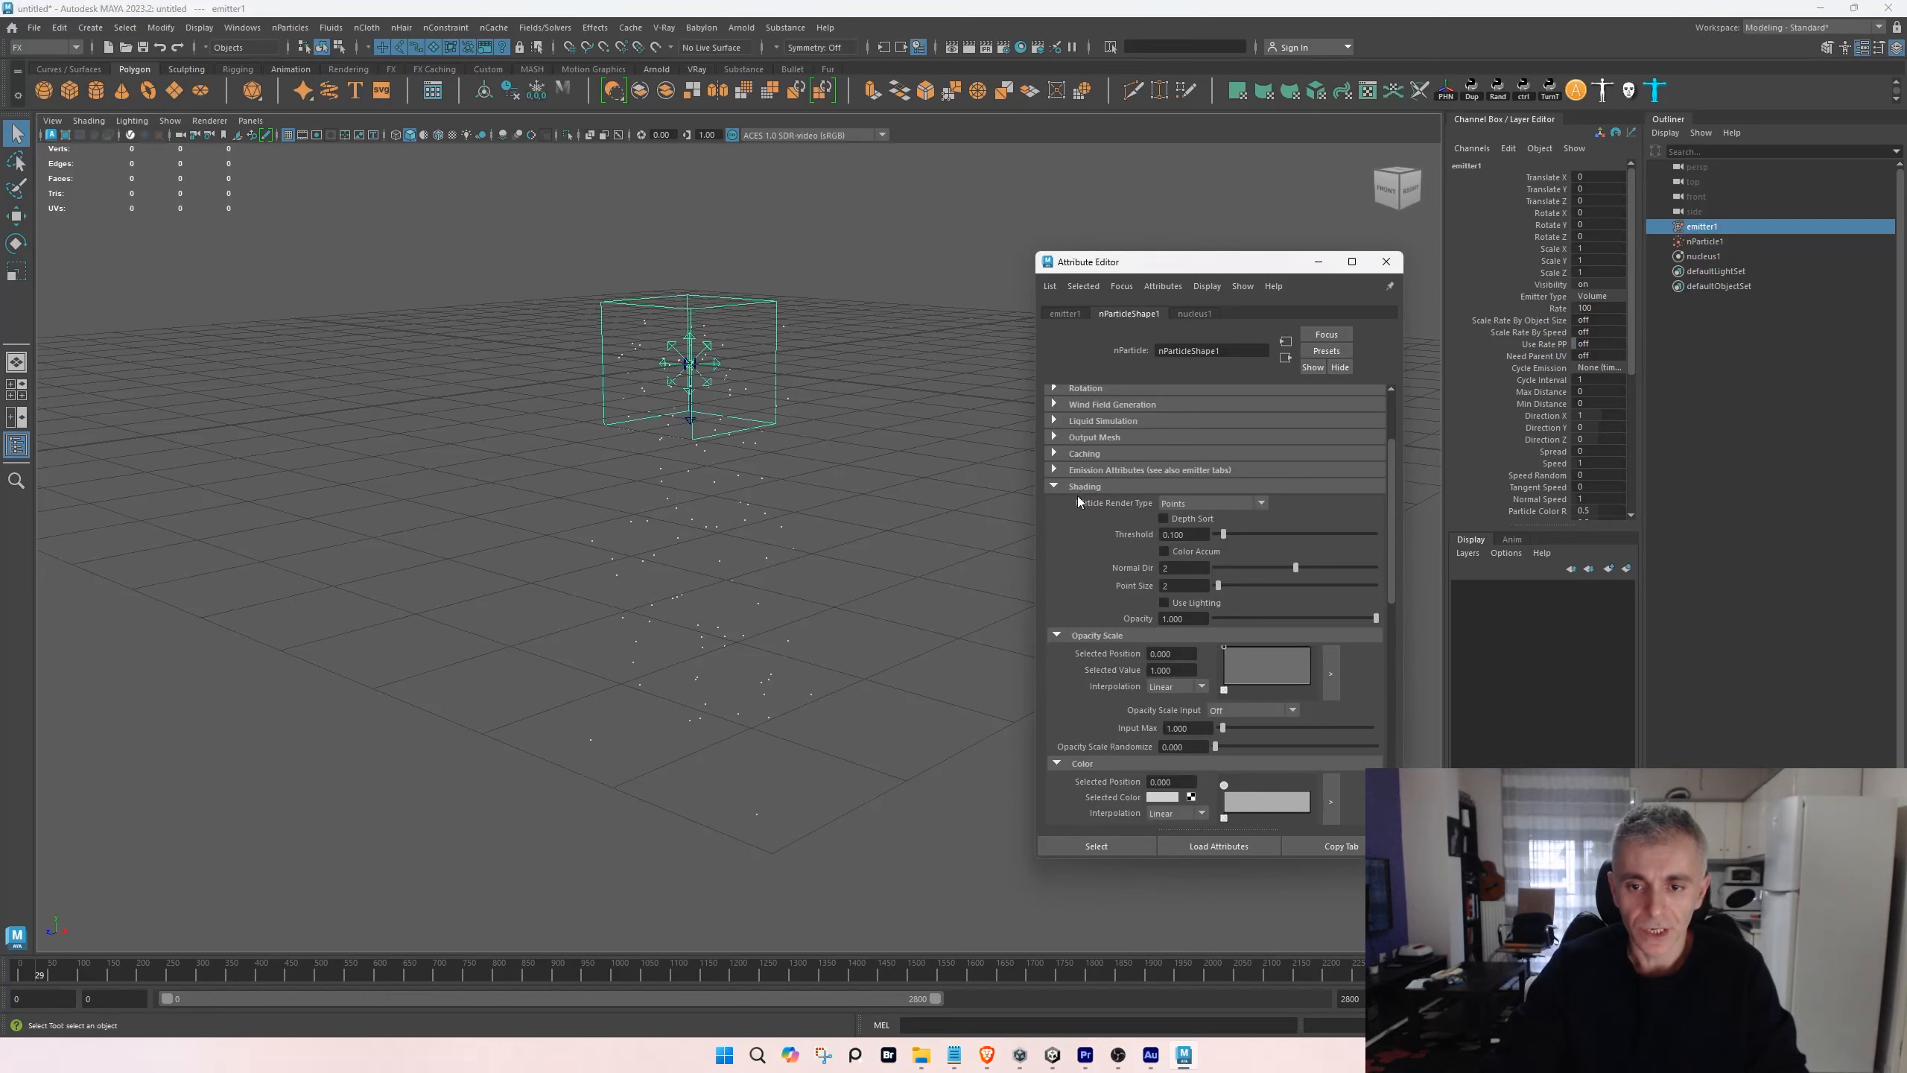
- Set the nParticle's Particle Render Type to Spheres
click(1236, 505)
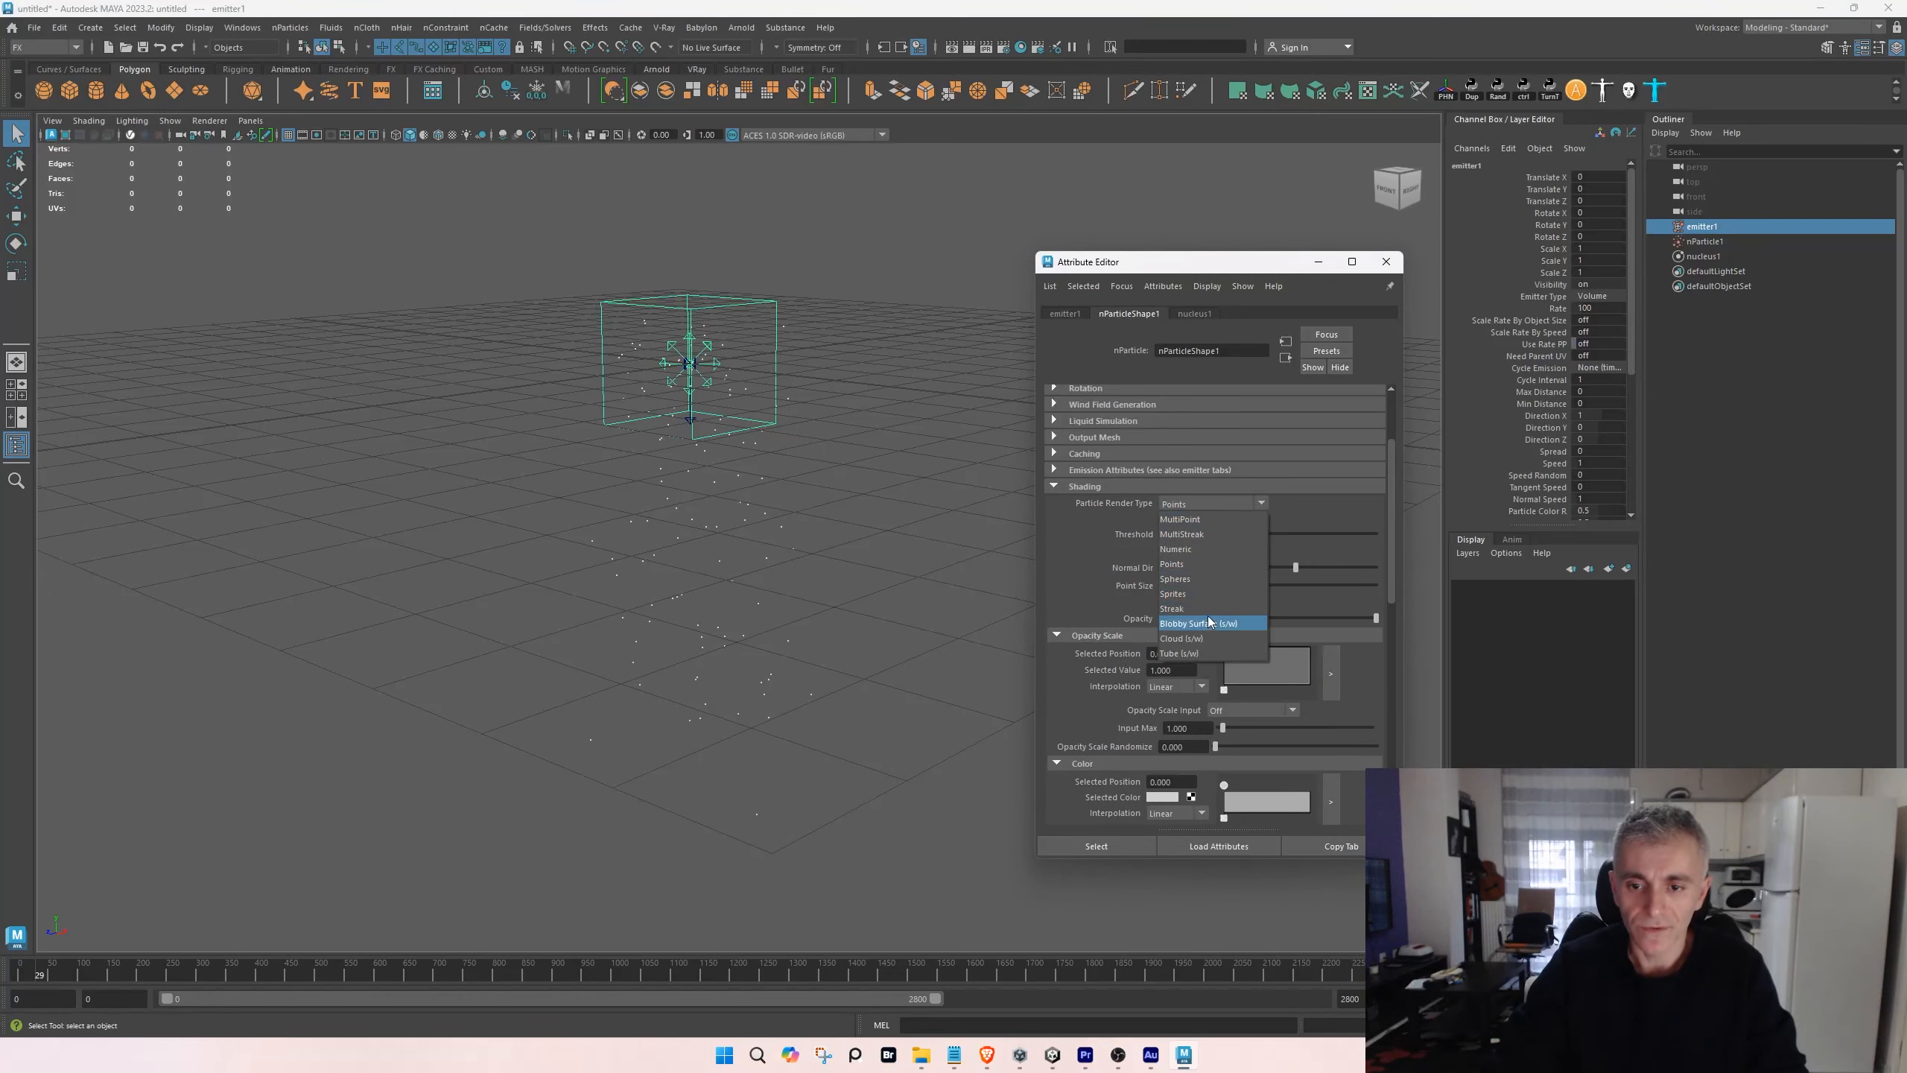
click(1204, 582)
alt+middle_drag(801, 531, 776, 572)
scroll(776, 572, up, 2)
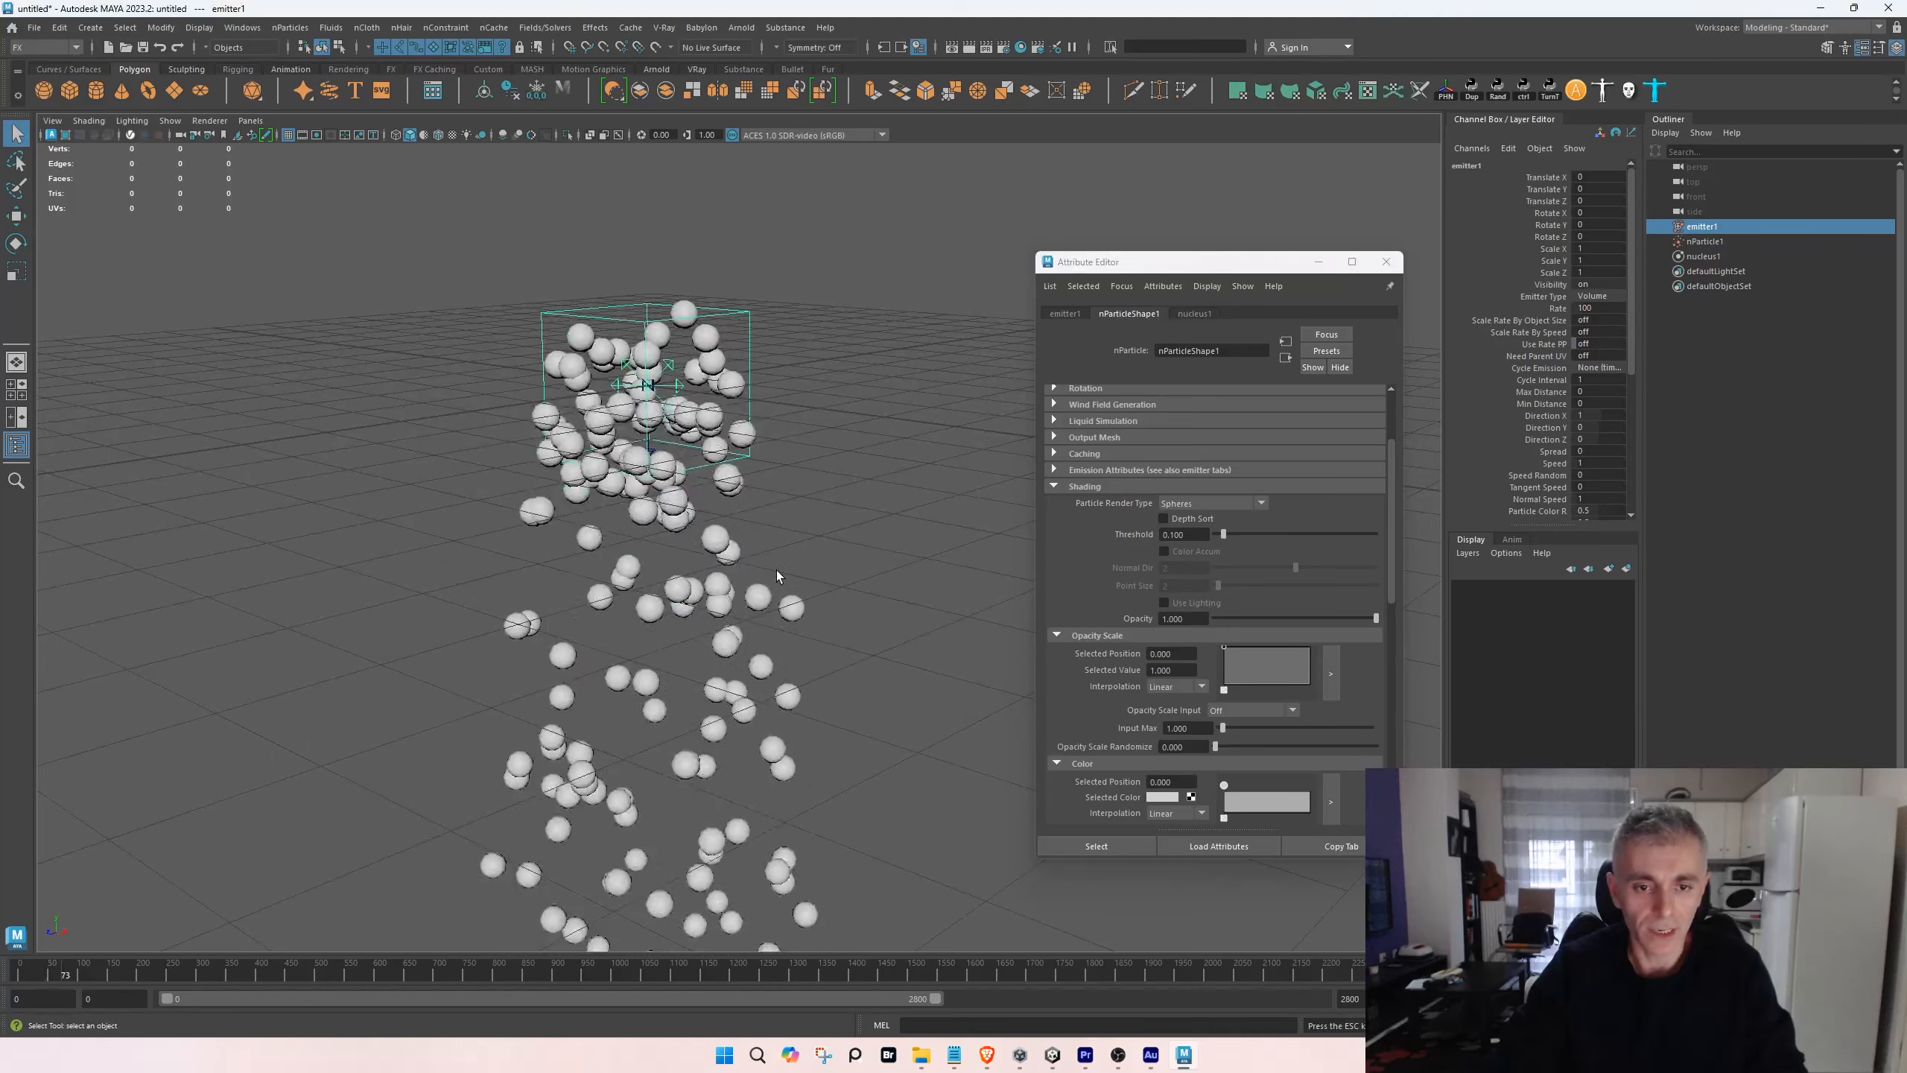
alt+middle_drag(776, 570, 863, 498)
- Add a dynamic per-particle color attribute to nParticleShape1
click(1112, 489)
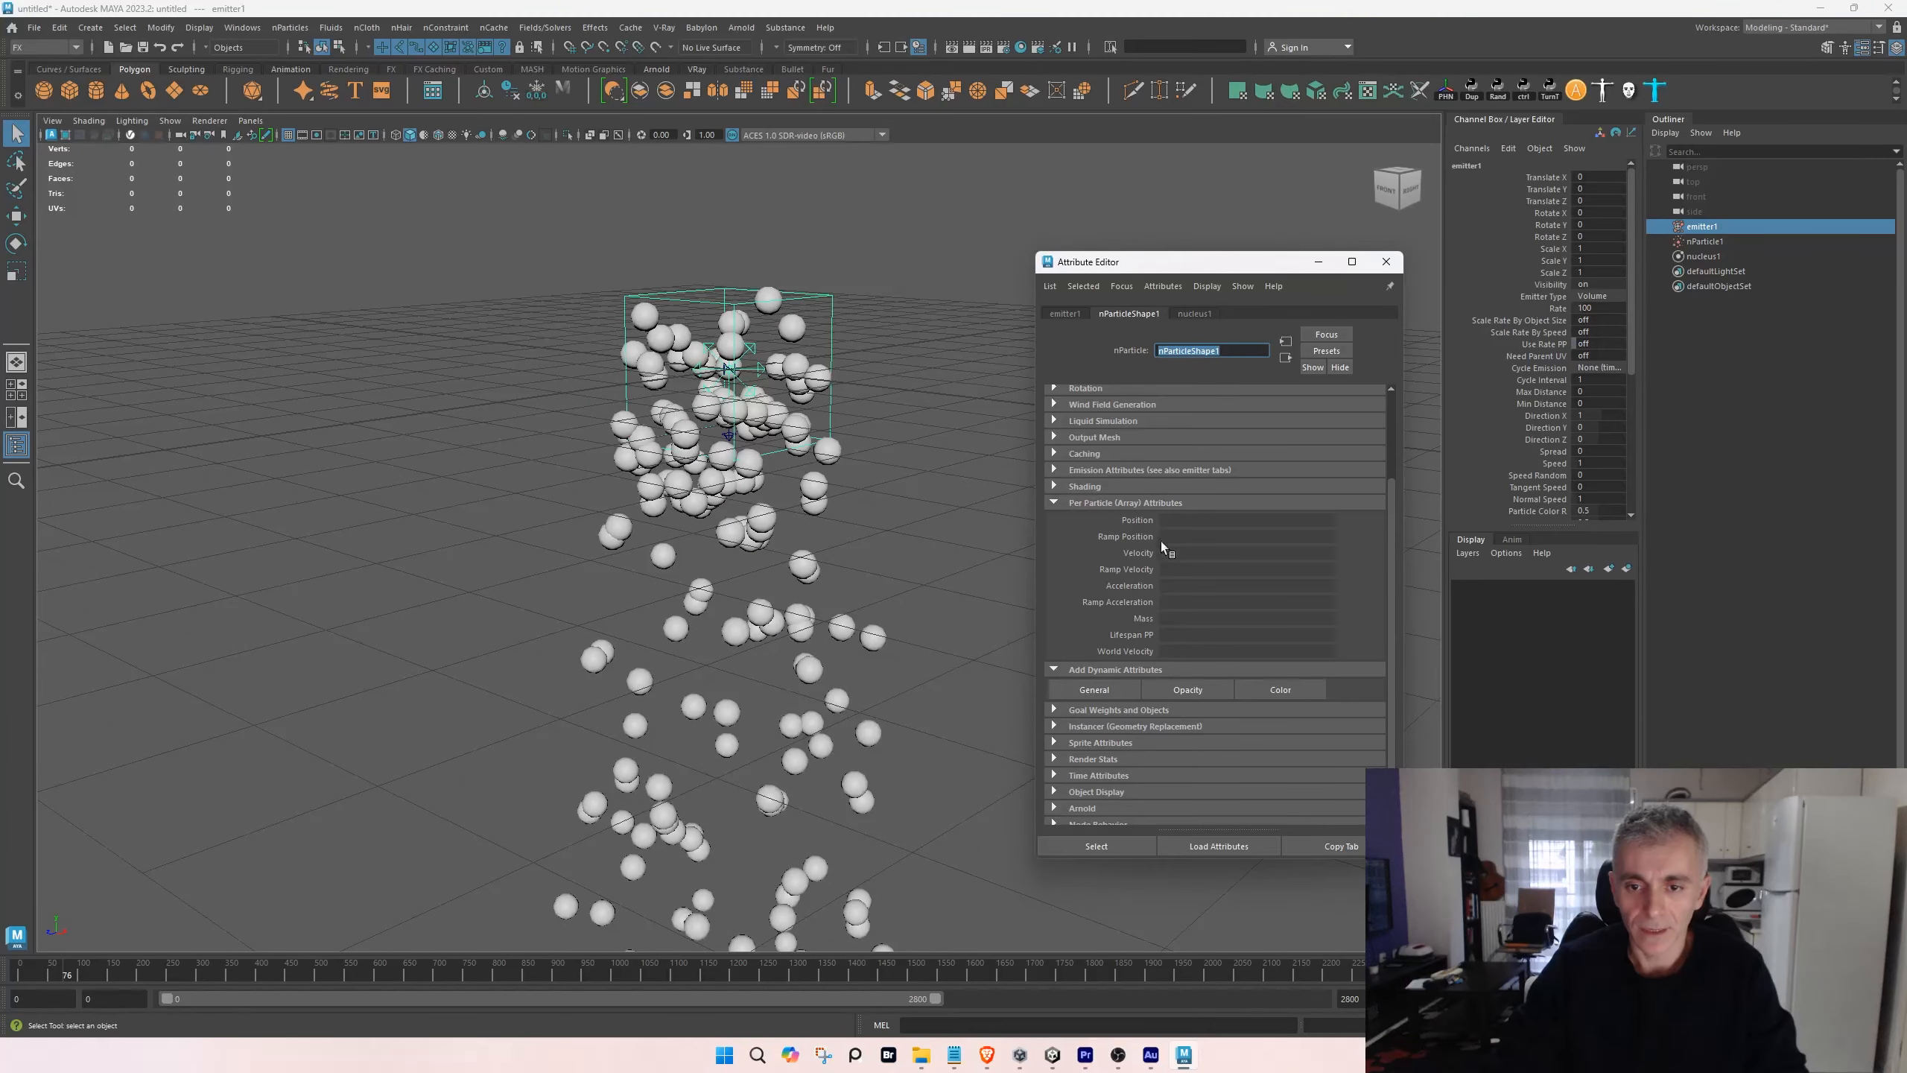
click(1276, 691)
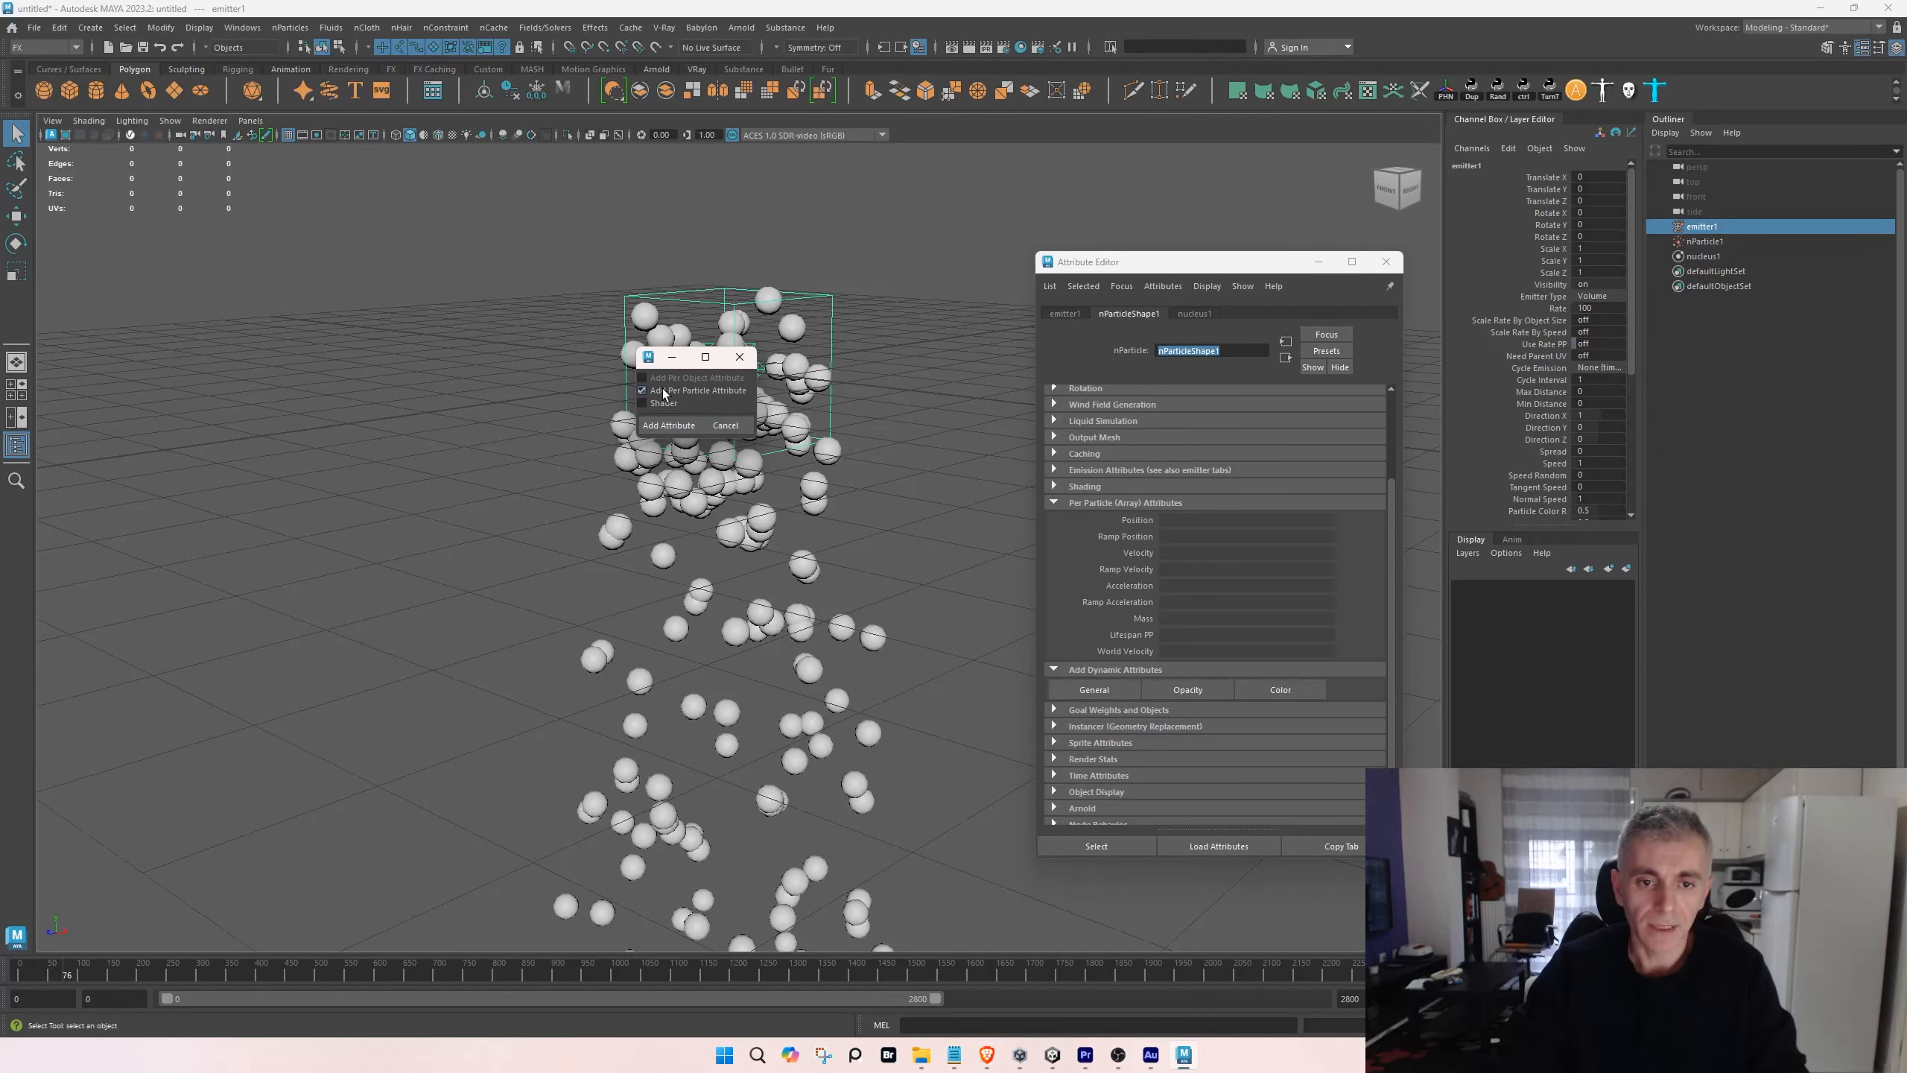
click(668, 425)
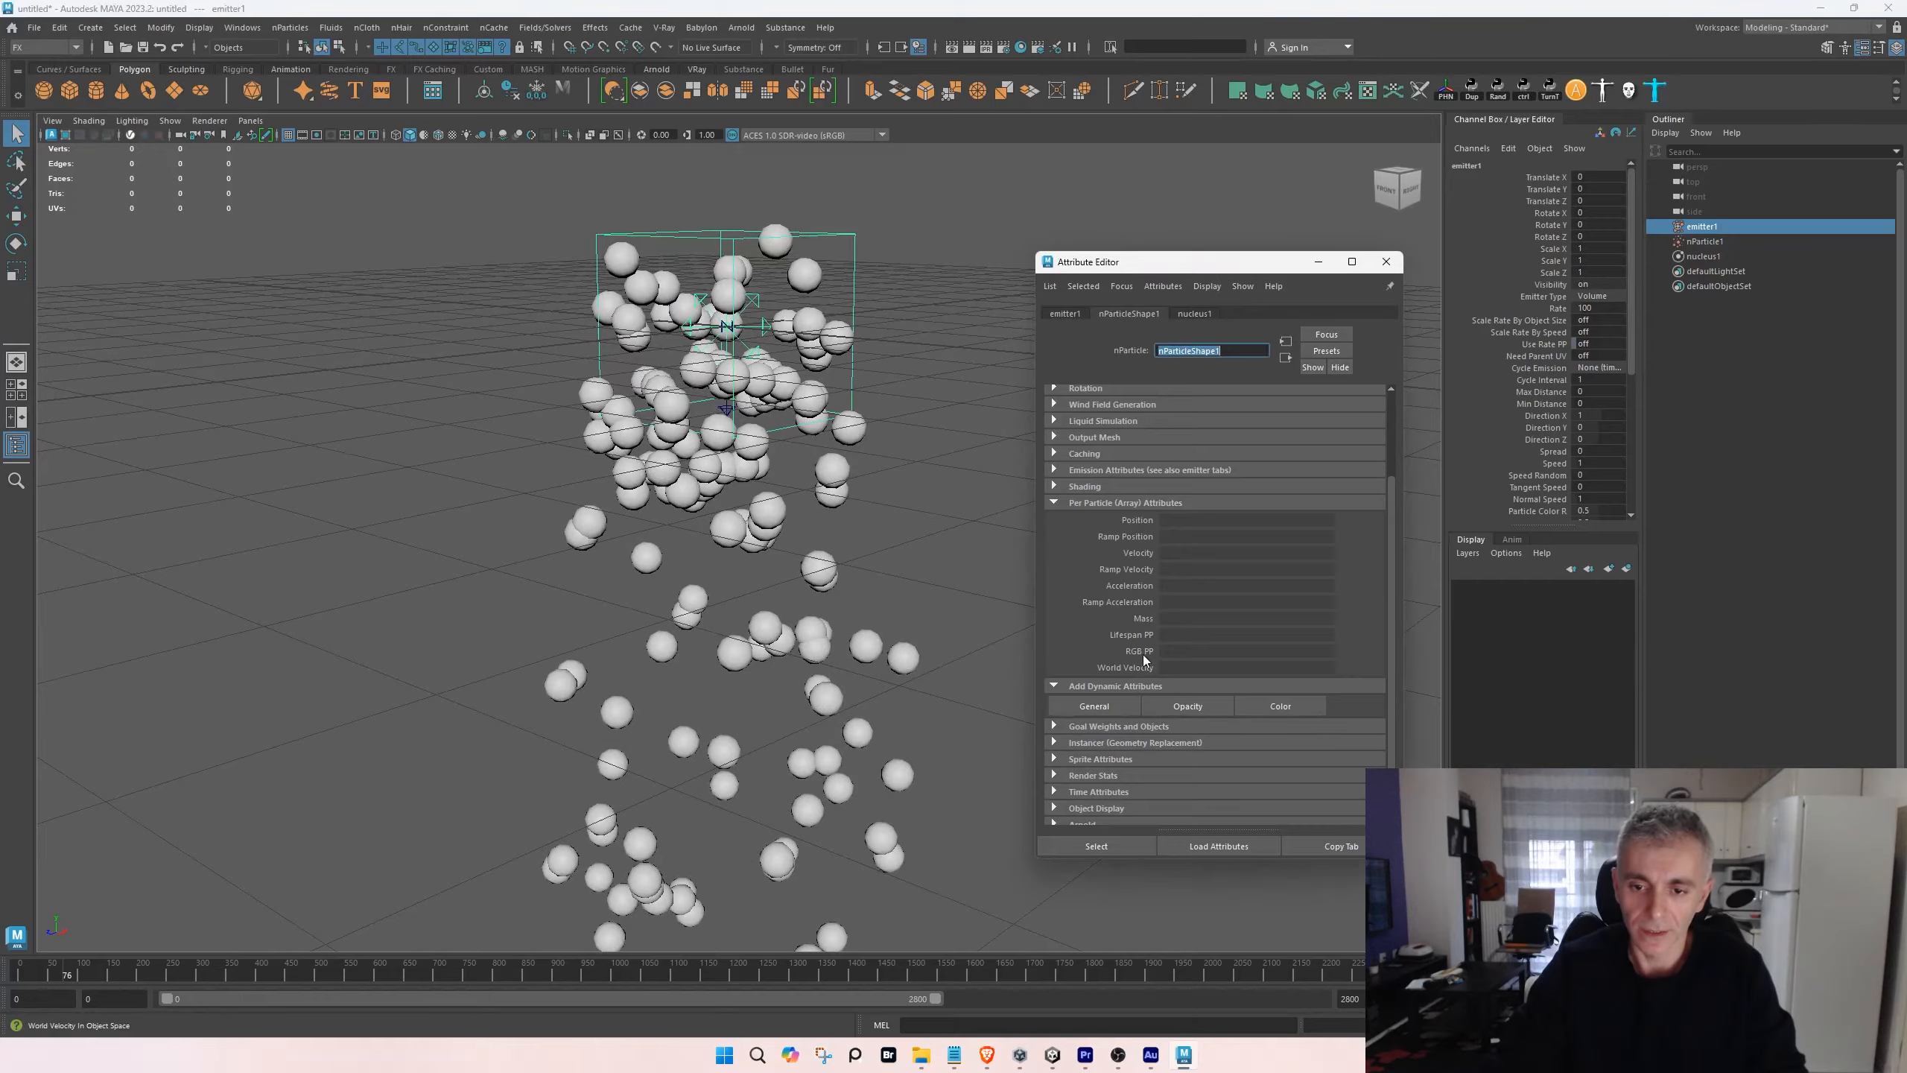
- Create the RGB PP creation expression "nParticleShape1.rgbPP = <<rand(1), rand(1), rand(1)>>;" and play the simulation
right_click(1174, 651)
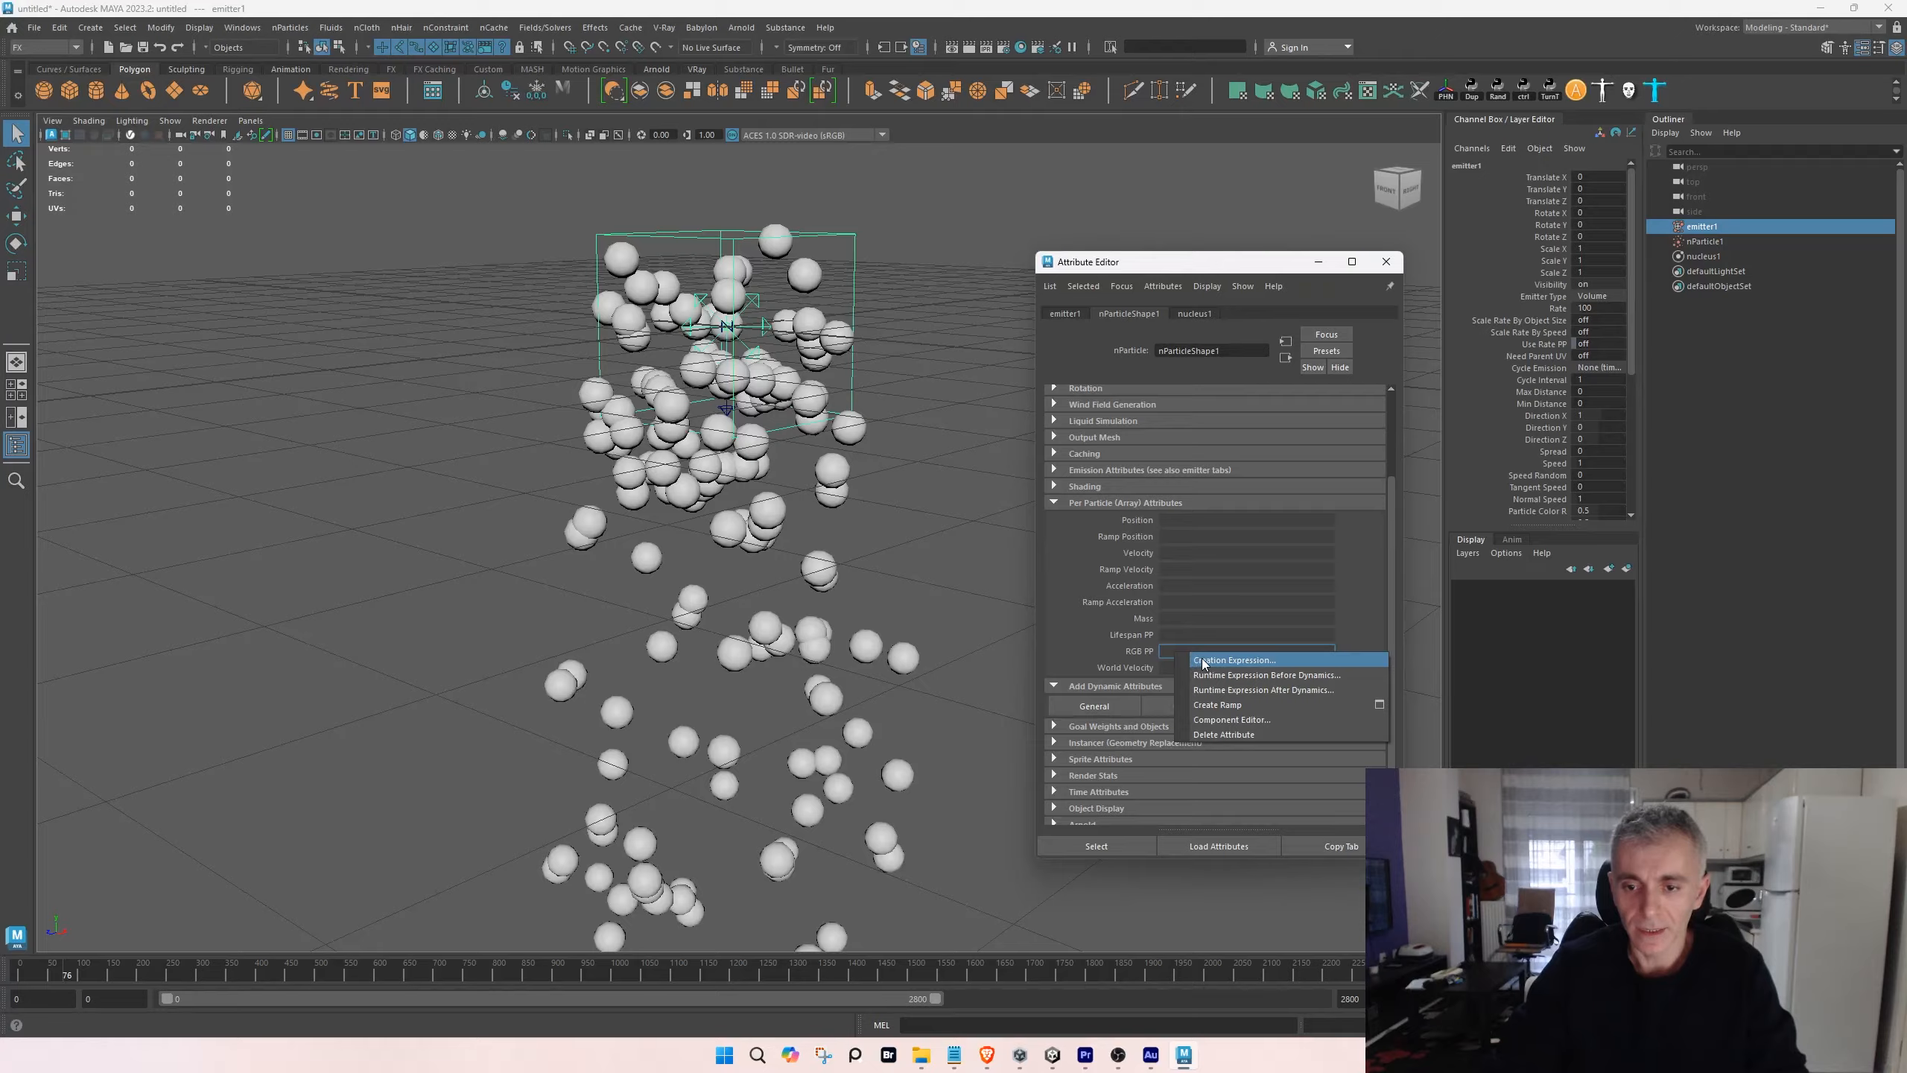
click(1234, 660)
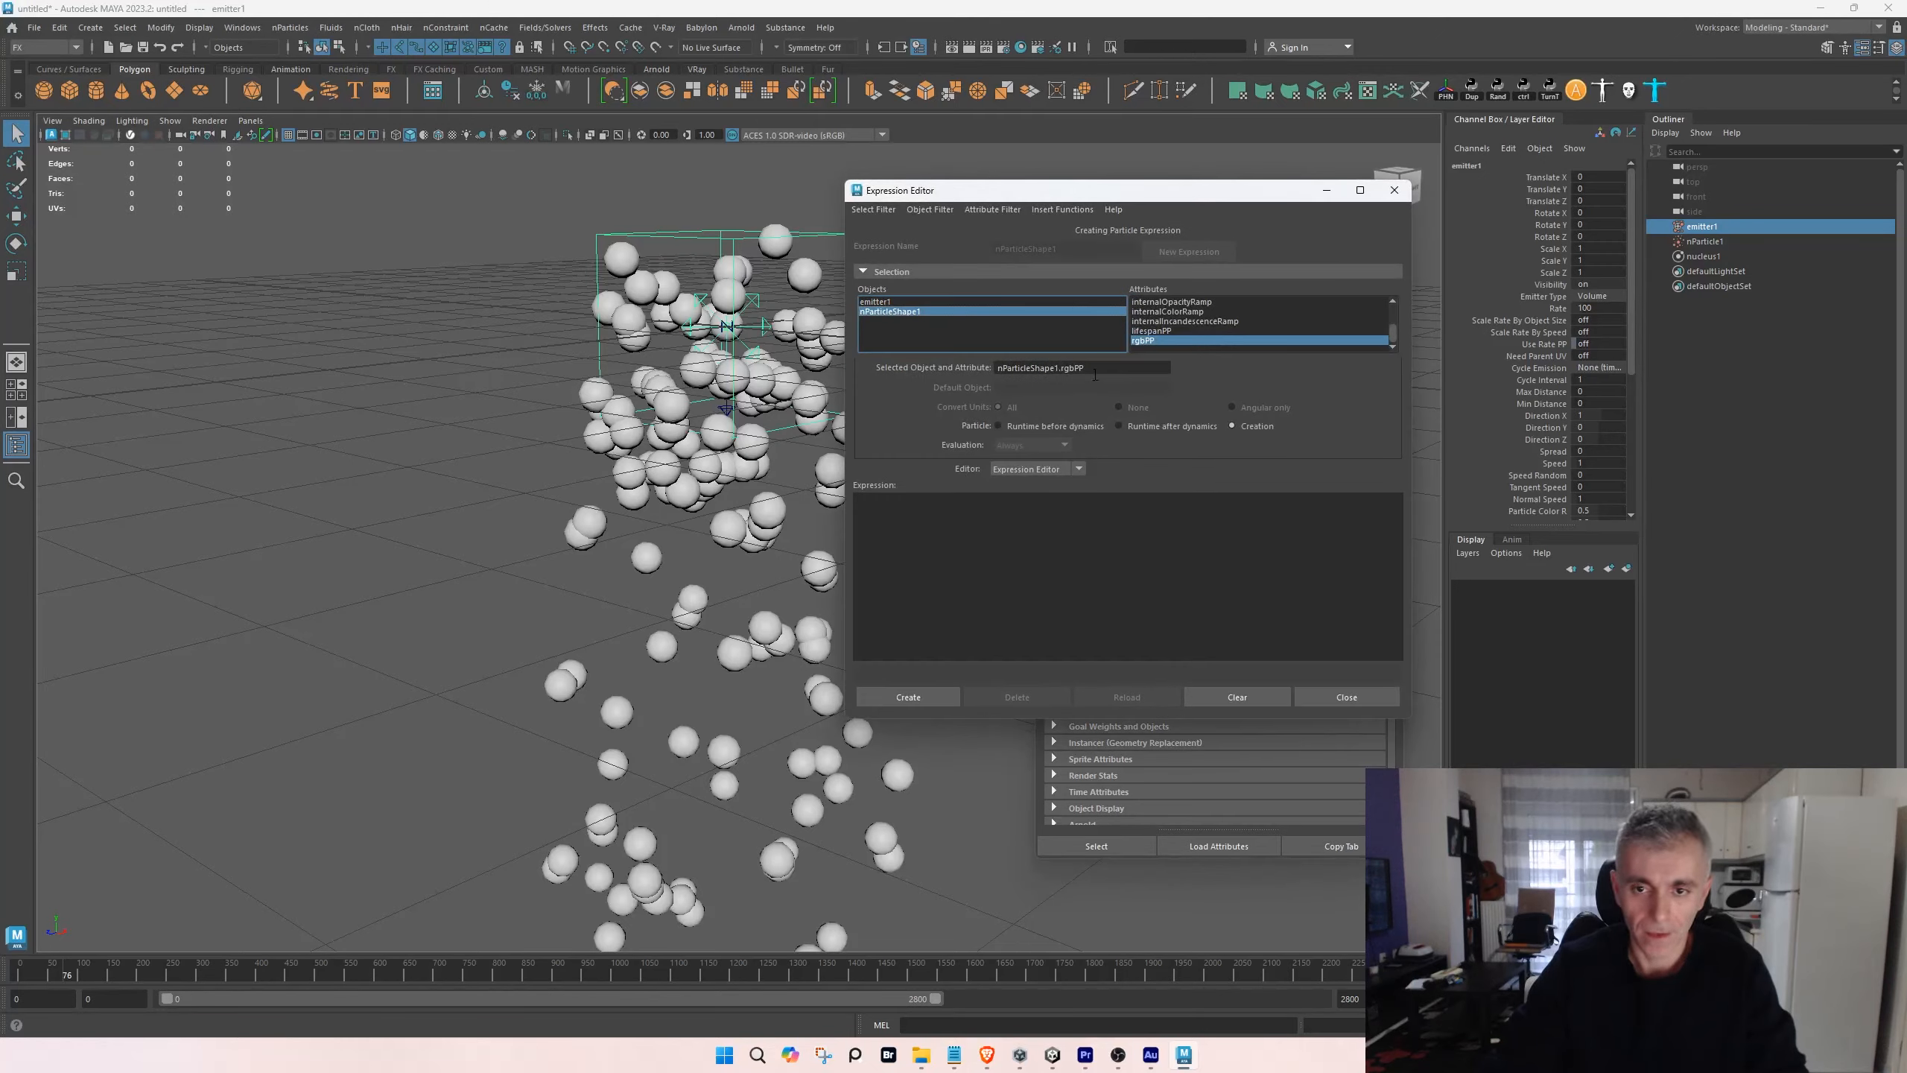
drag(1095, 371, 979, 447)
key(ctrl+c)
click(1004, 525)
key(ctrl+v)
text(=)
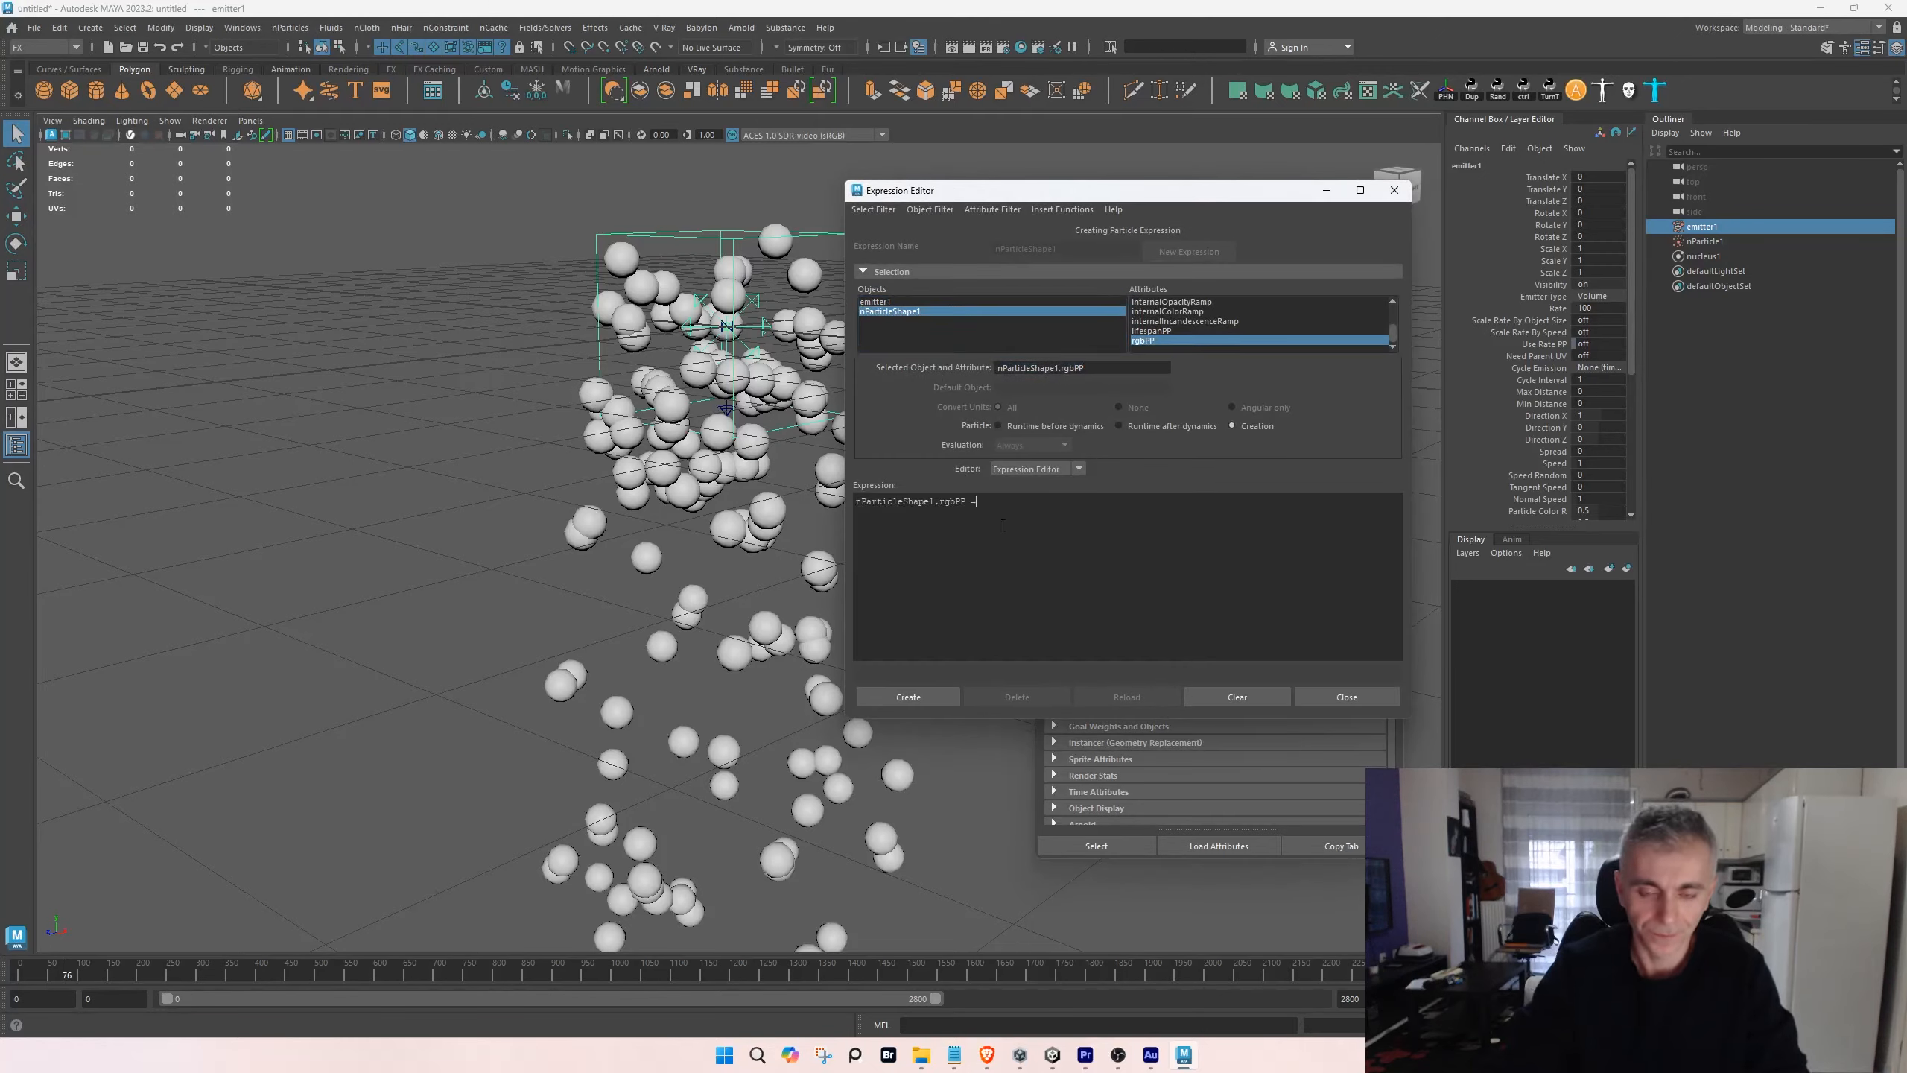
text( <<rand)
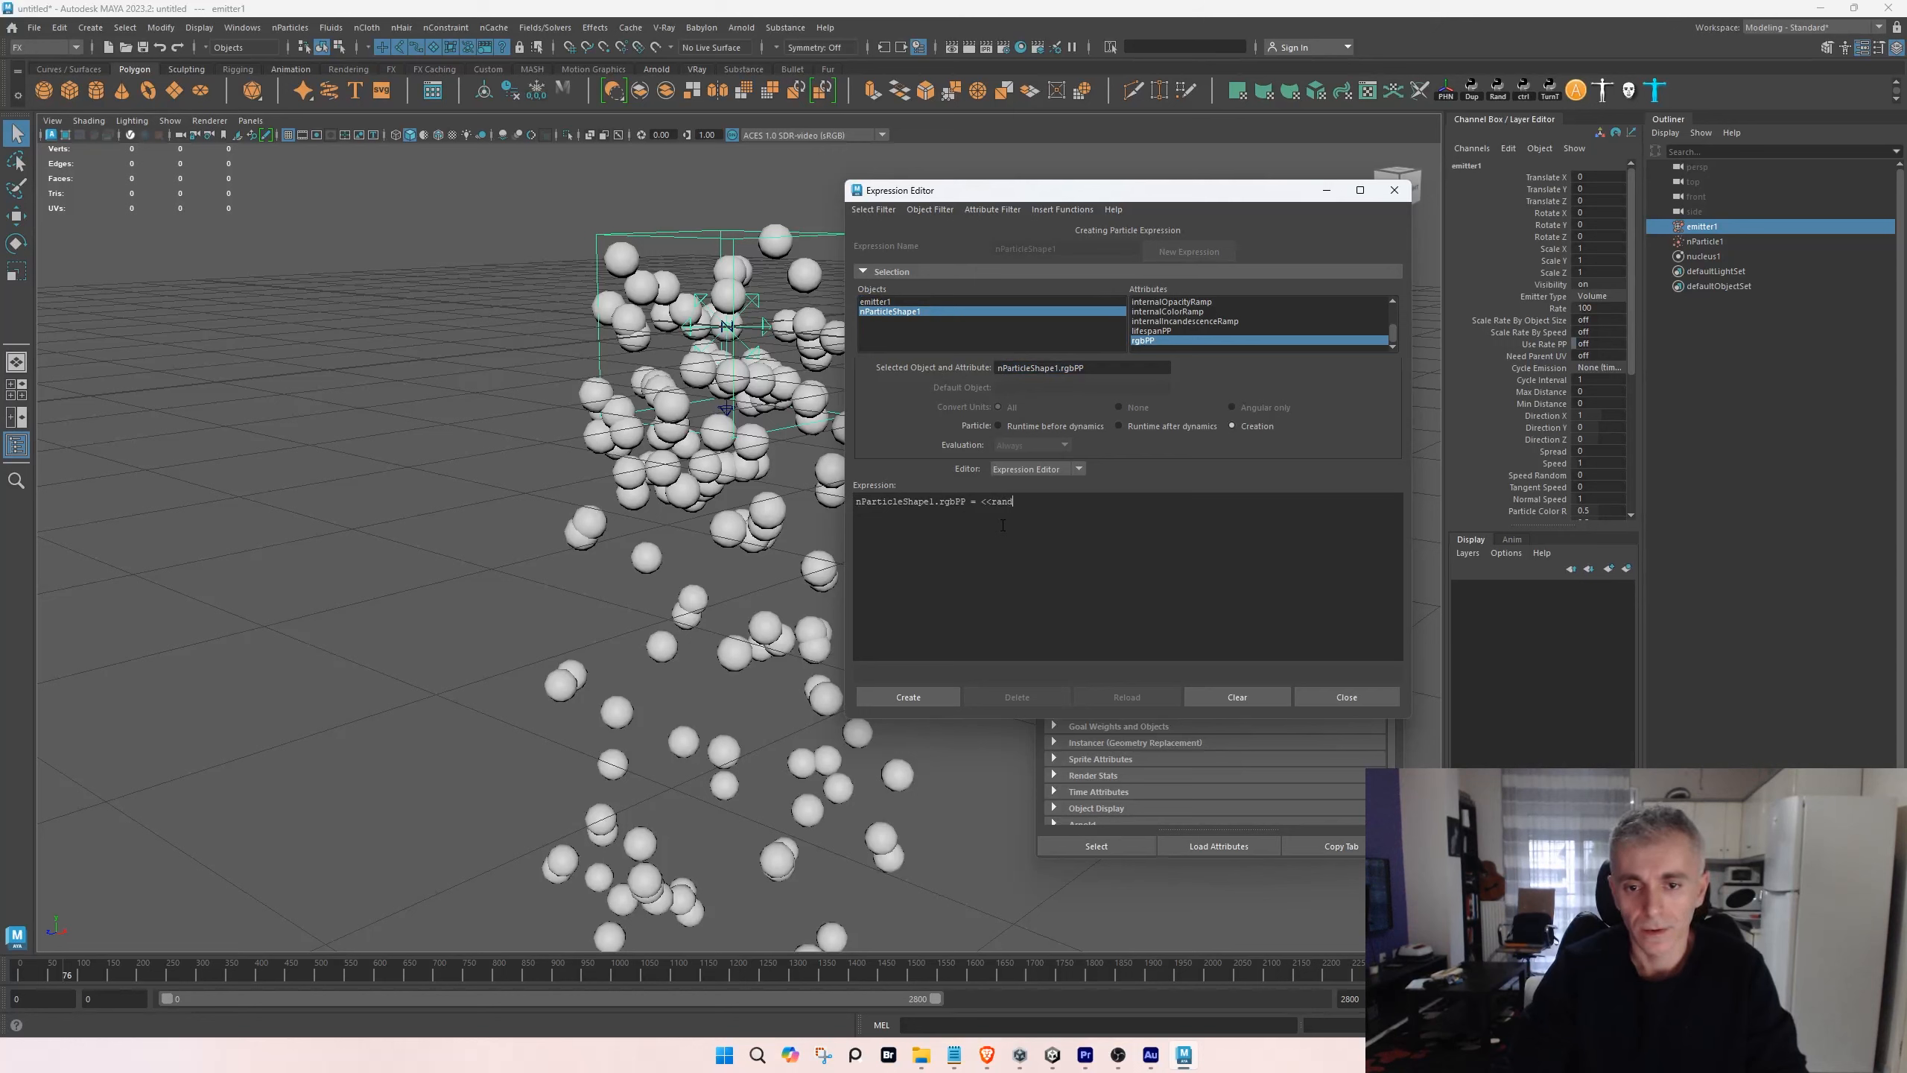
text((1), rand(1)
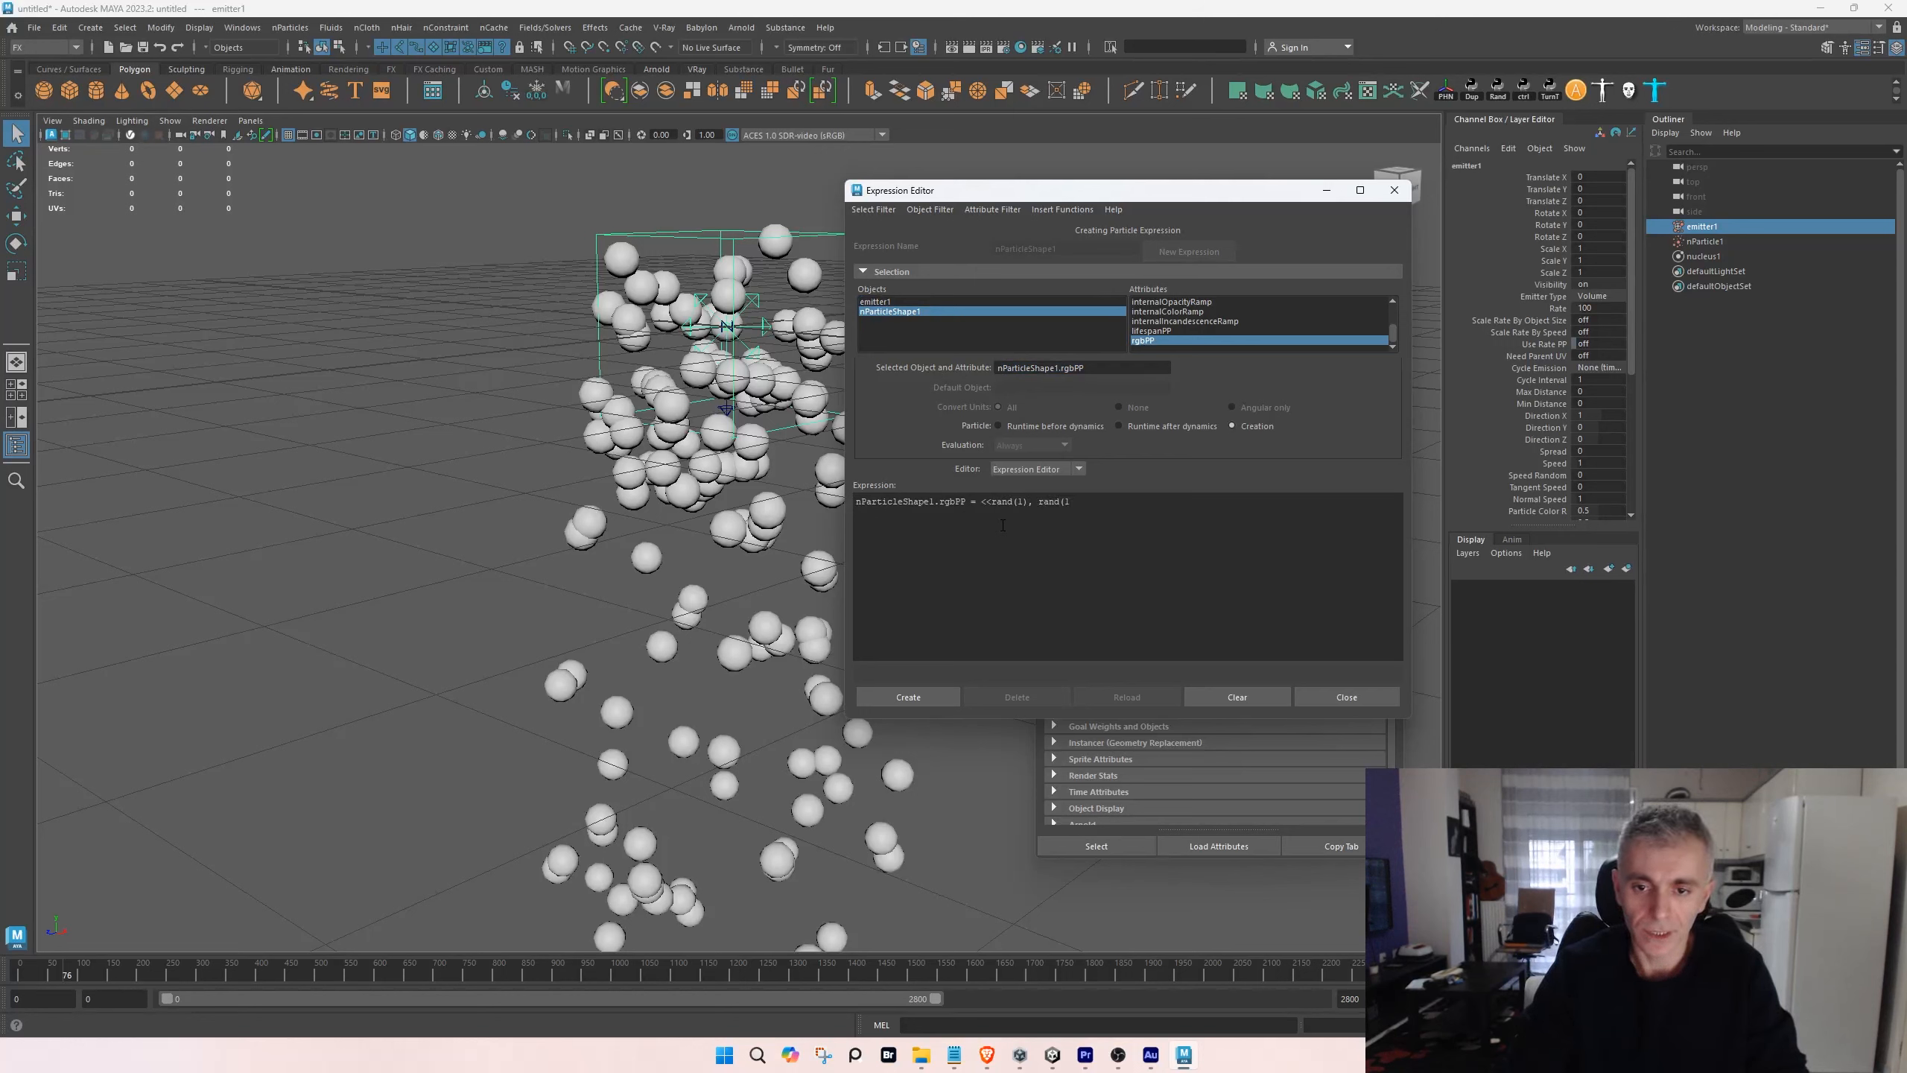
text(), rand()
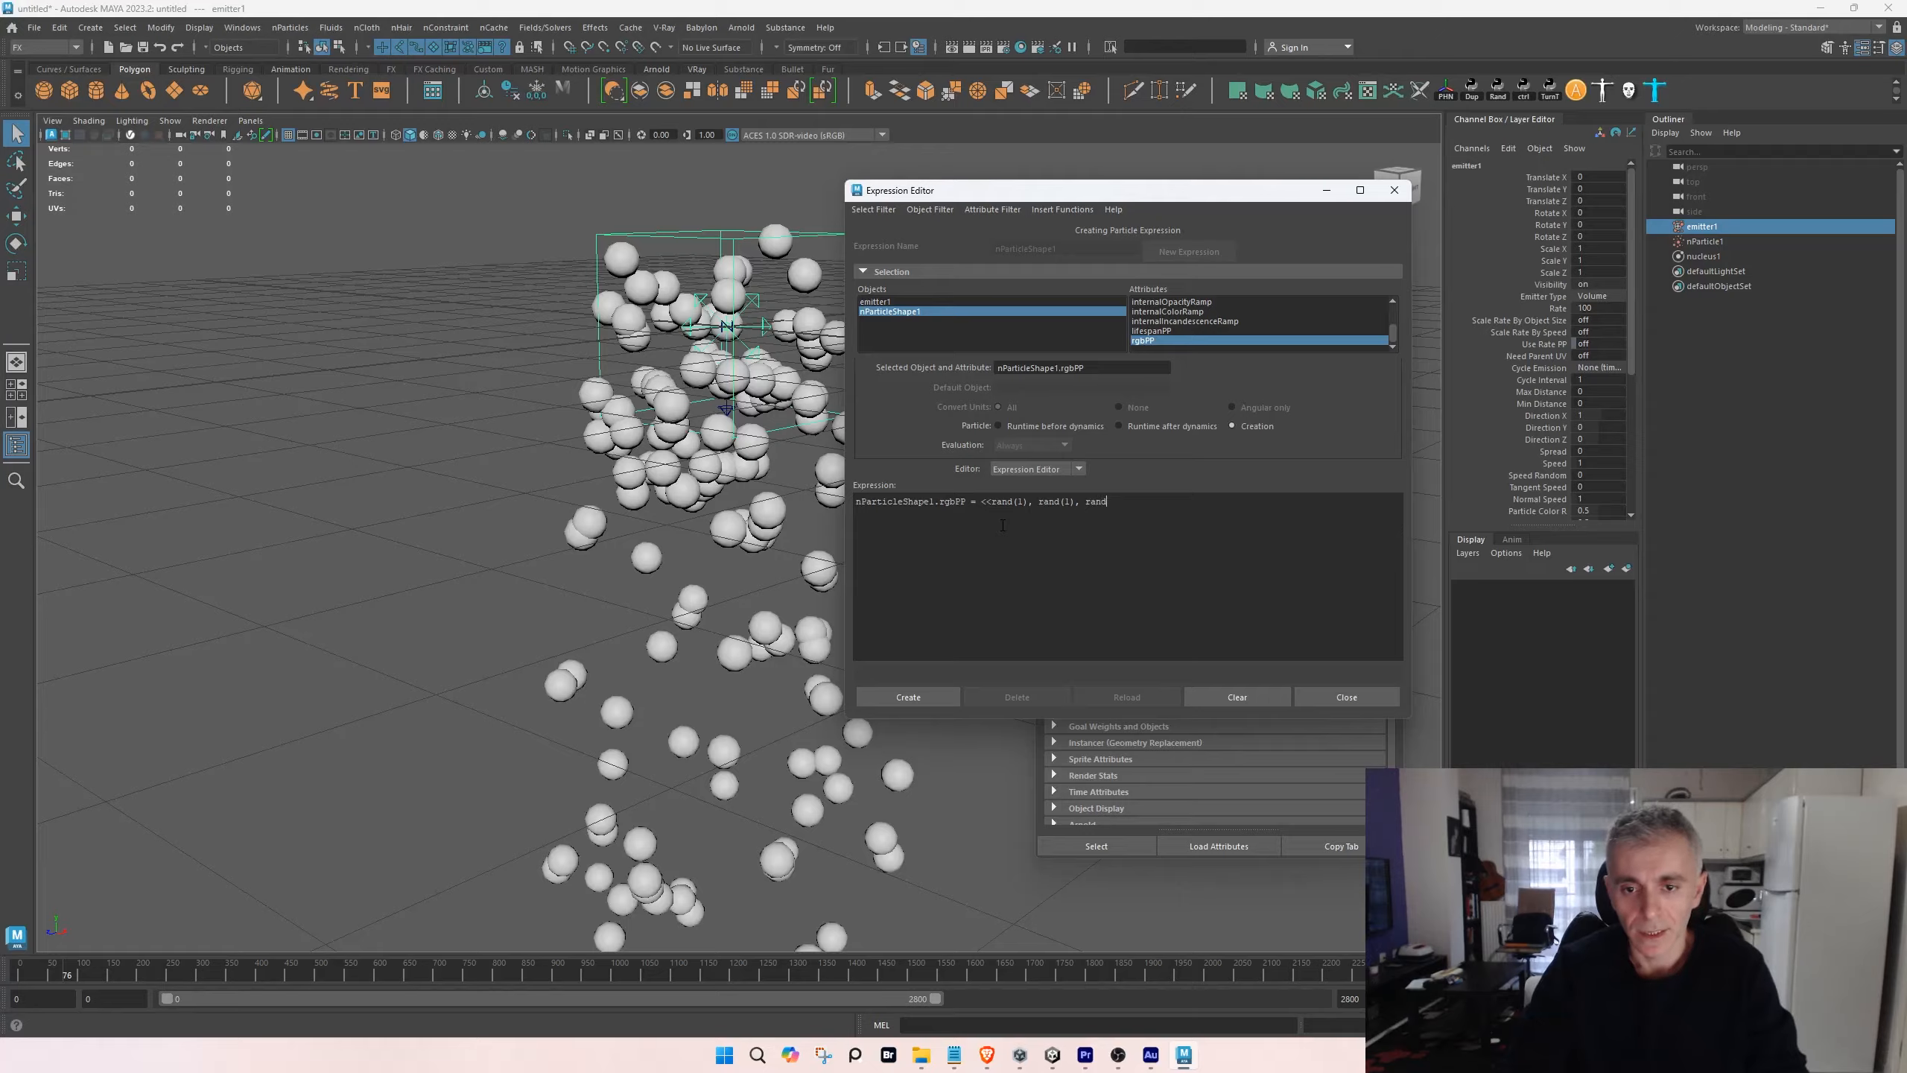
text(1)>>;)
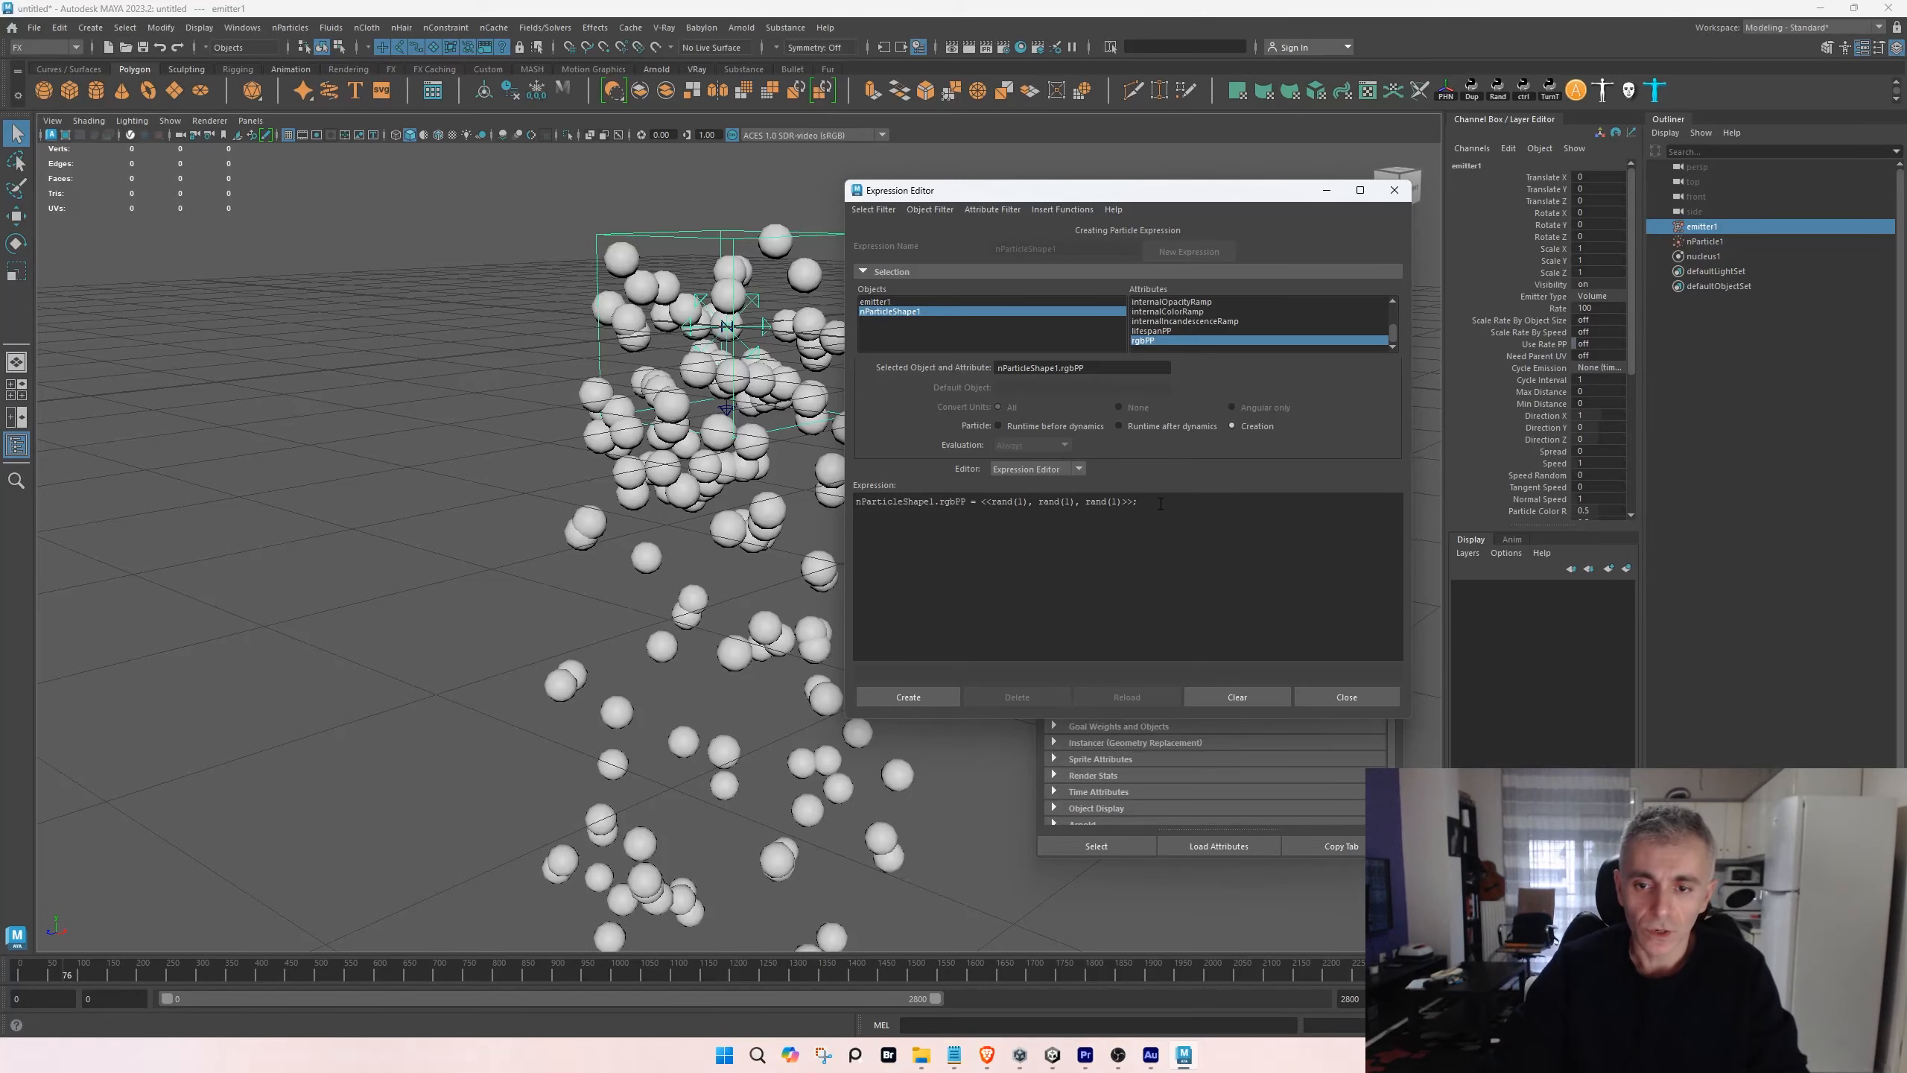
click(918, 699)
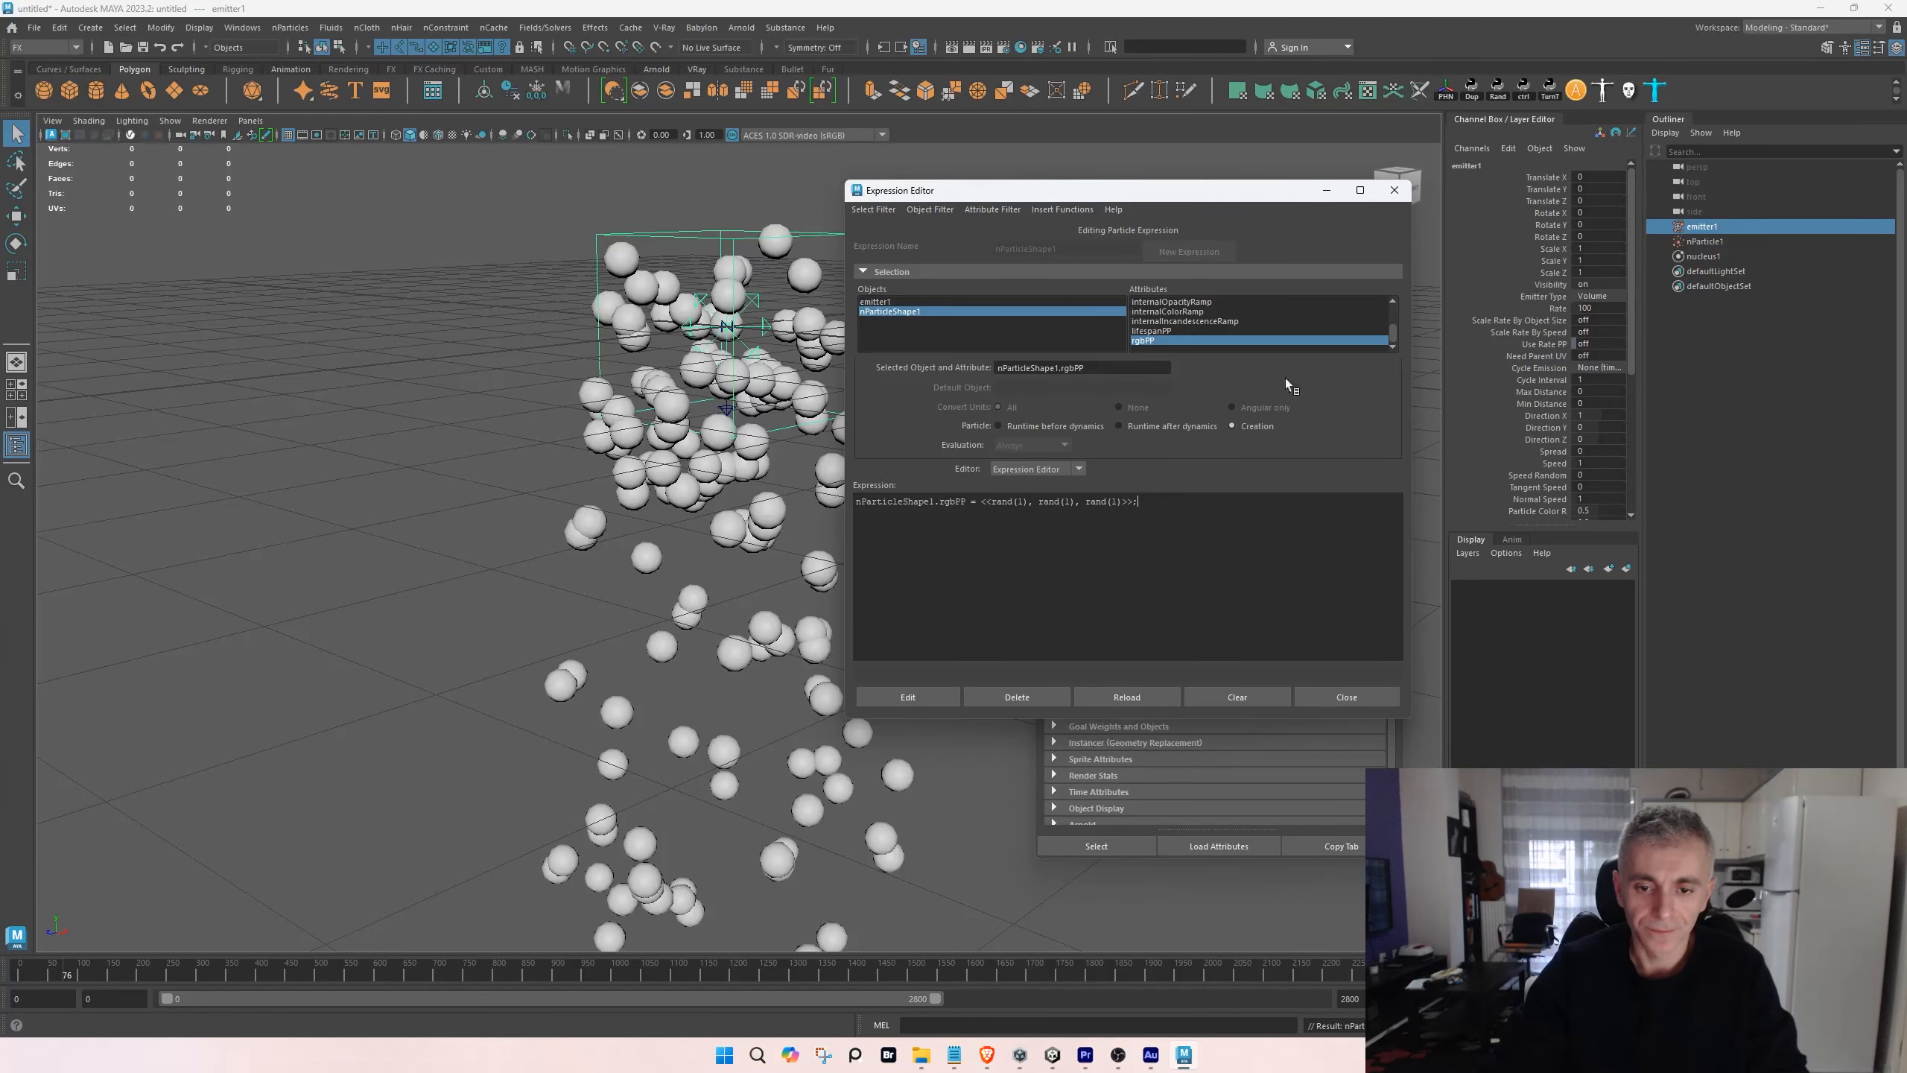
click(1394, 191)
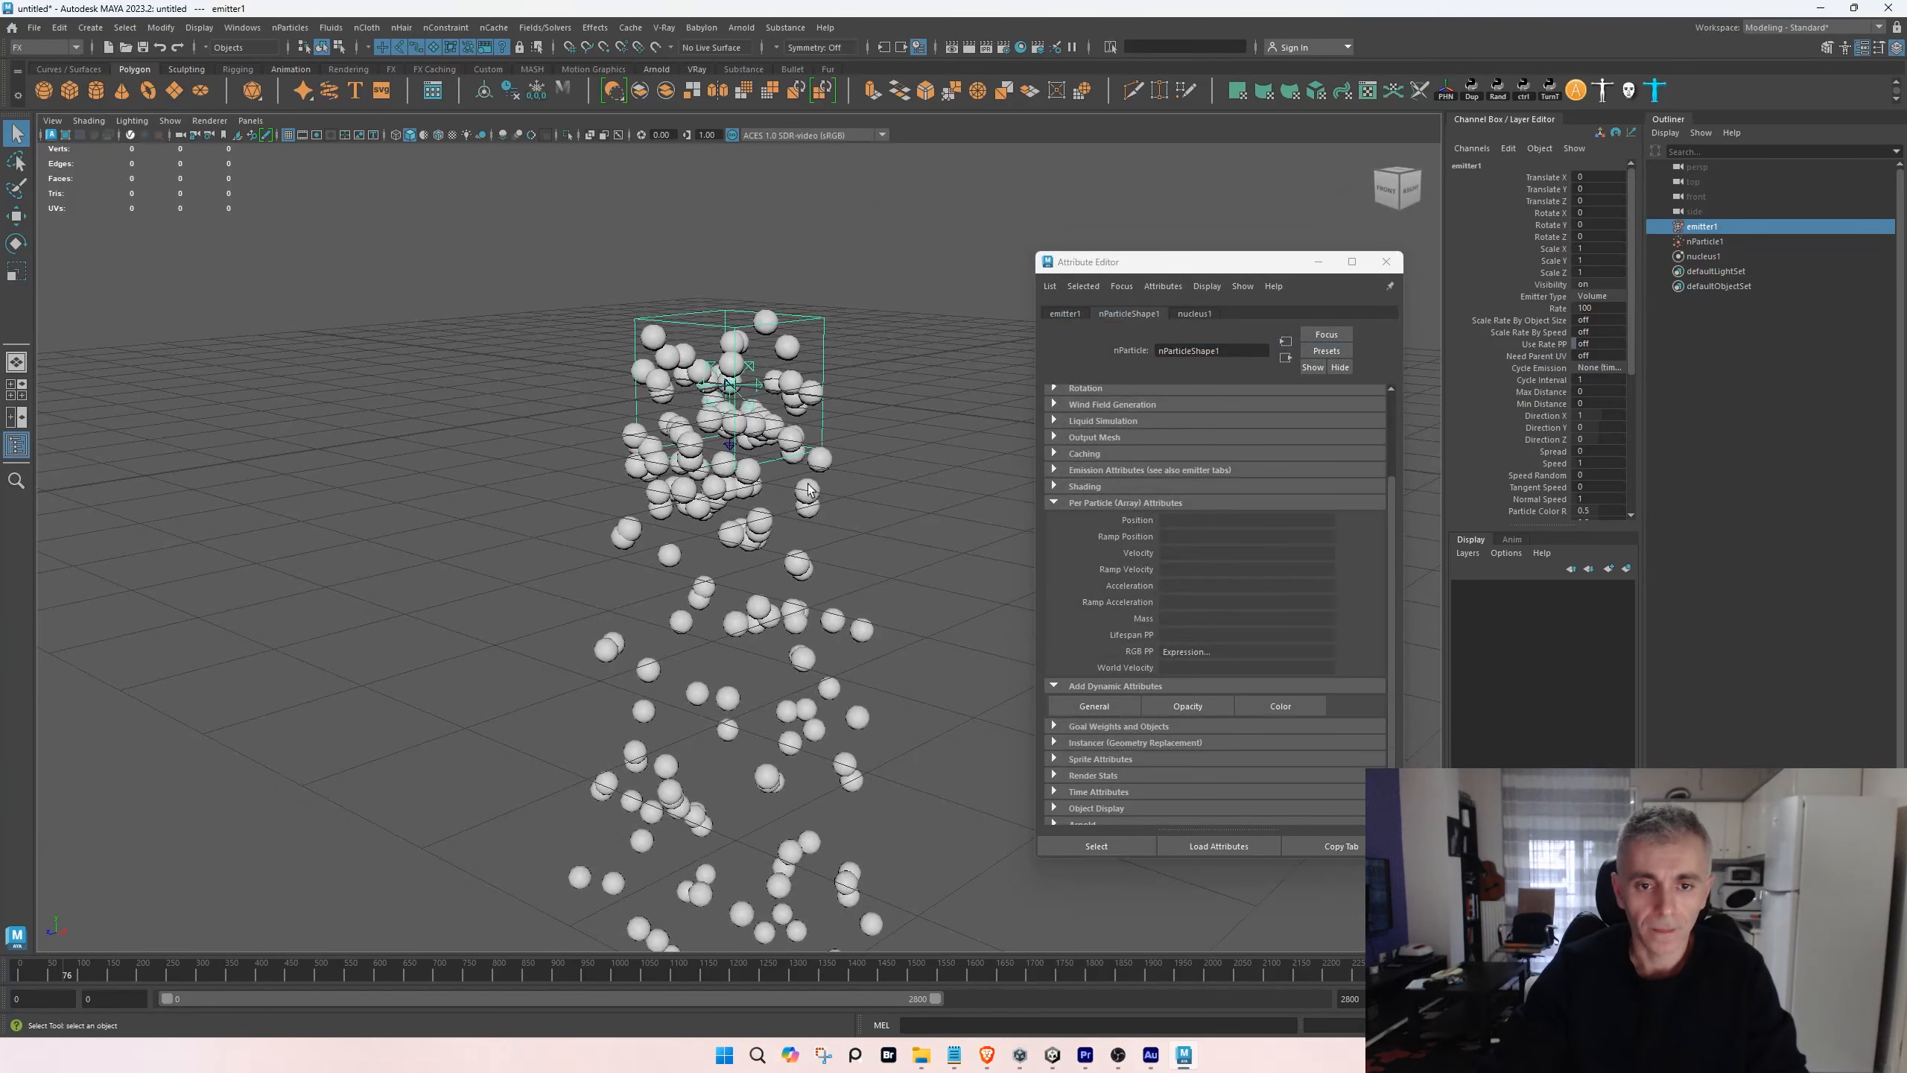
scroll(763, 535, up, 1)
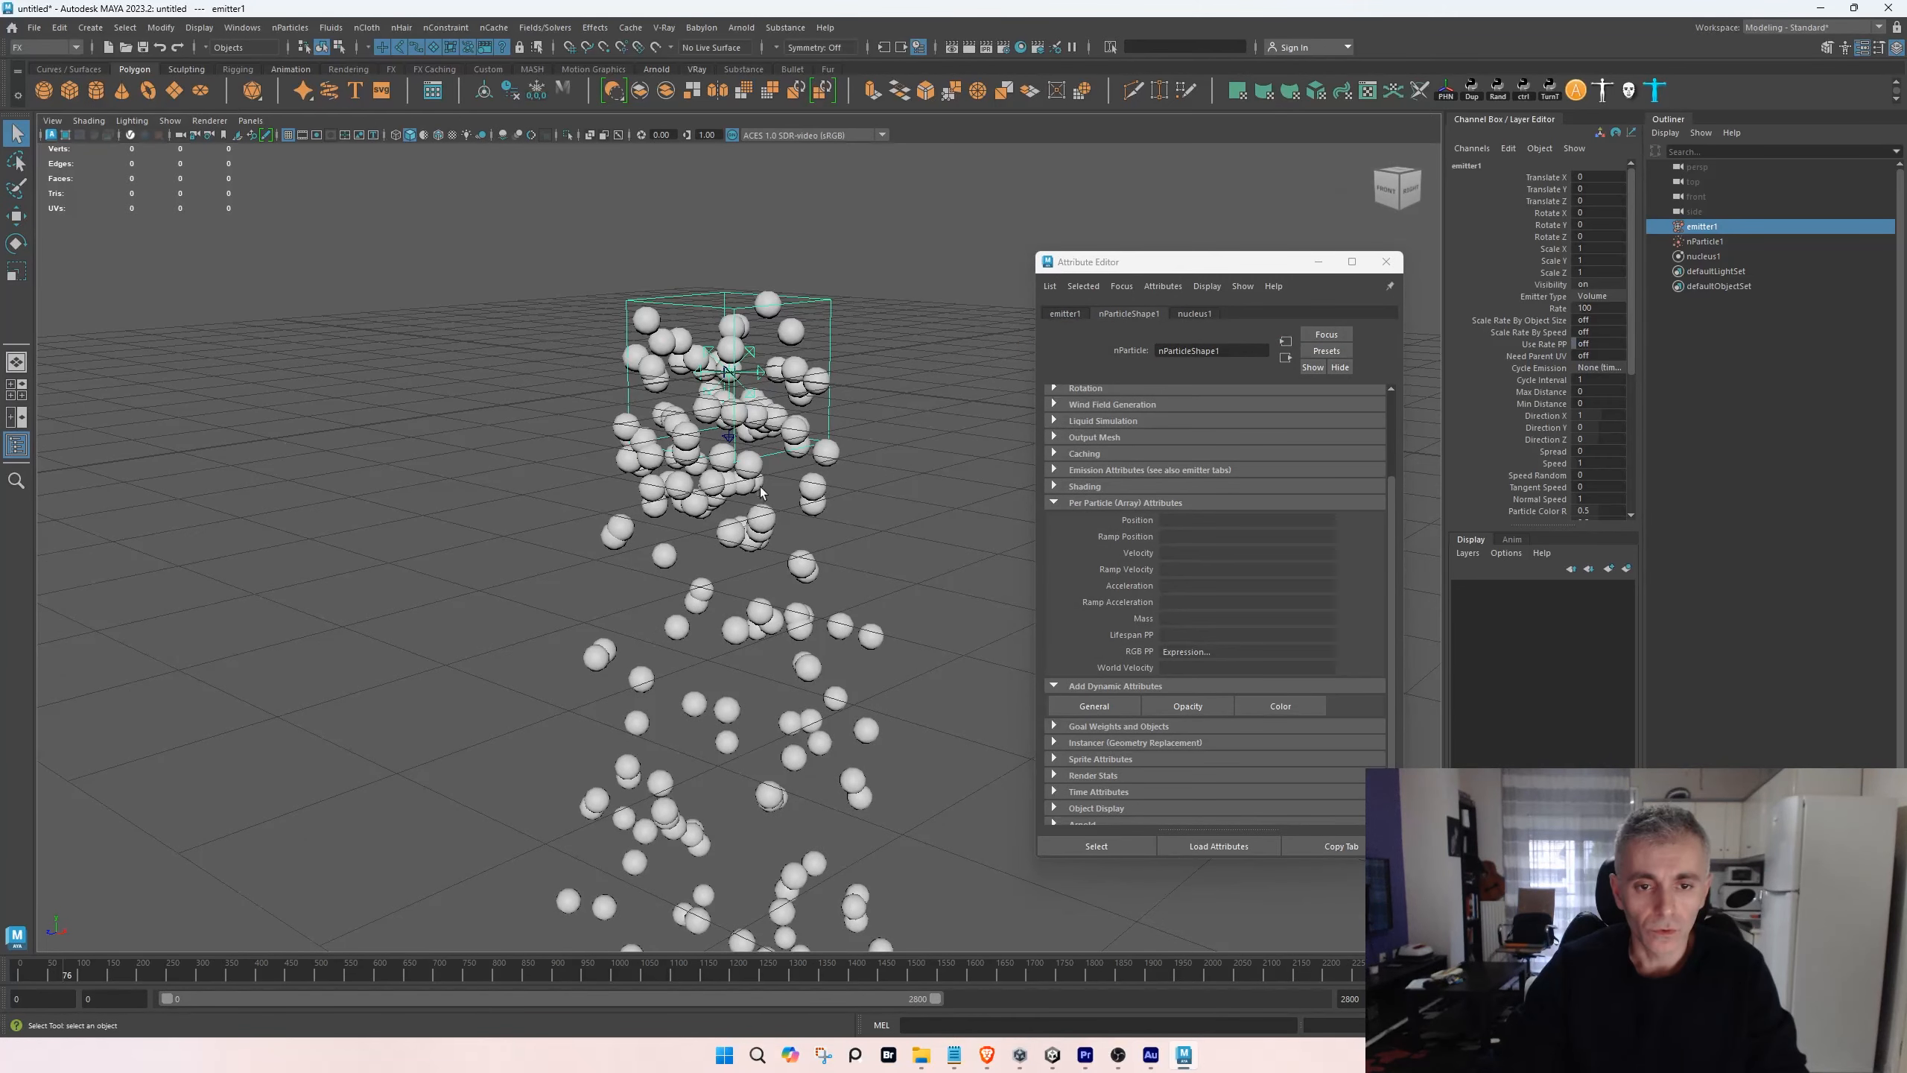
key(alt+v)
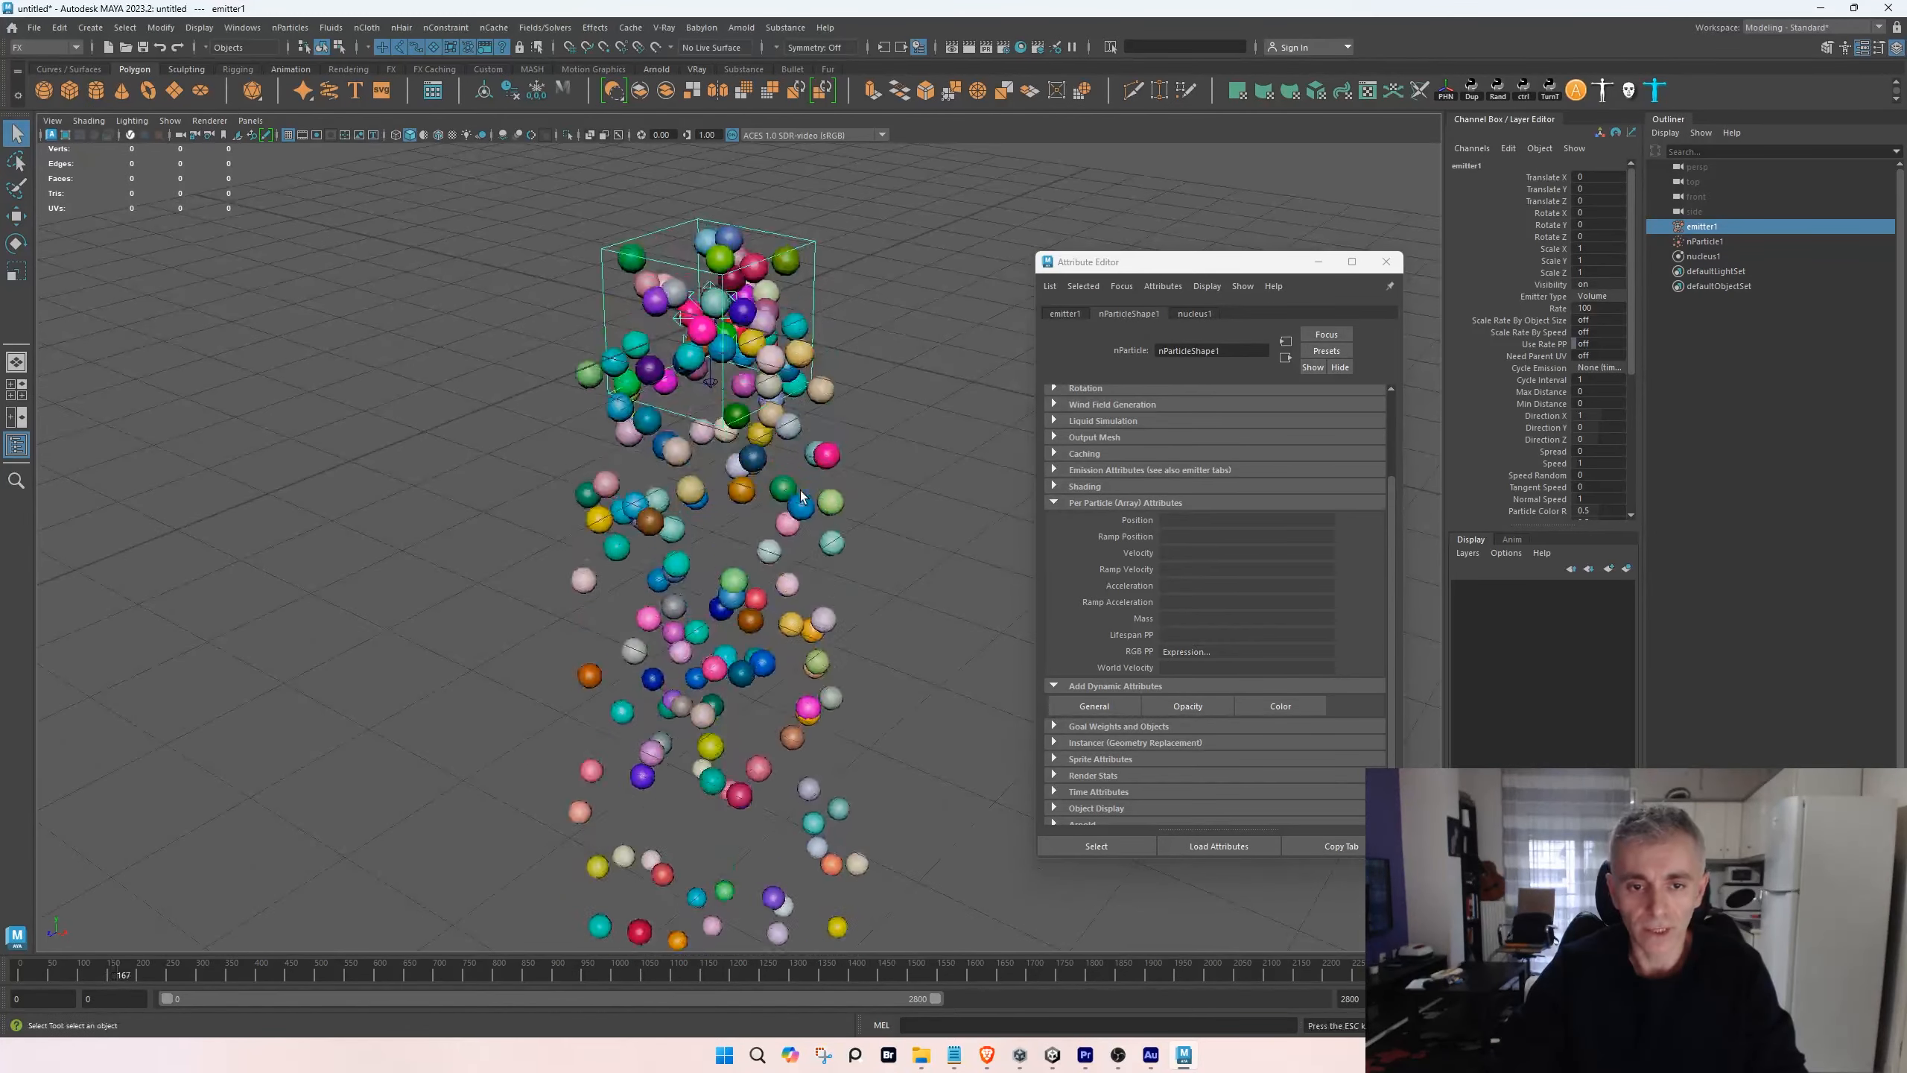
- Assign a new VRay Mtl material to nParticle1 and deselect it
click(810, 488)
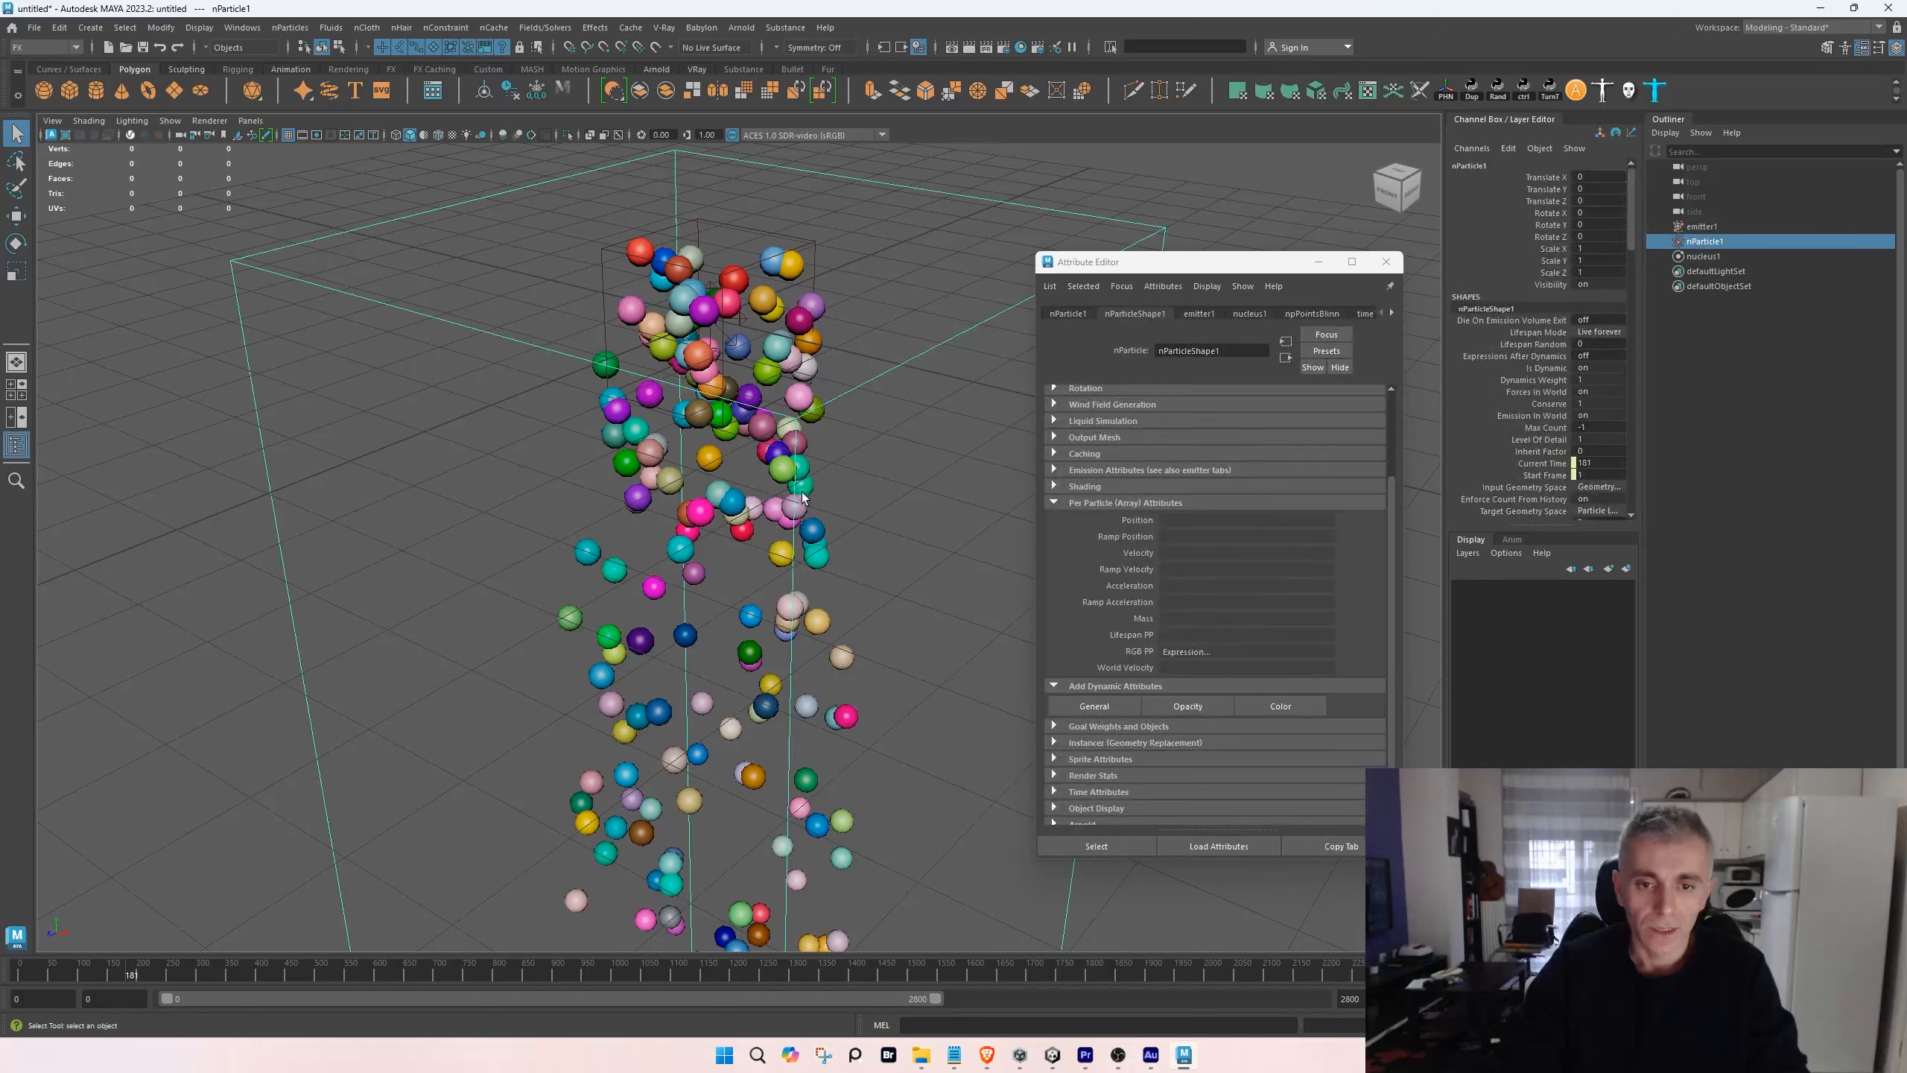
right_click(789, 473)
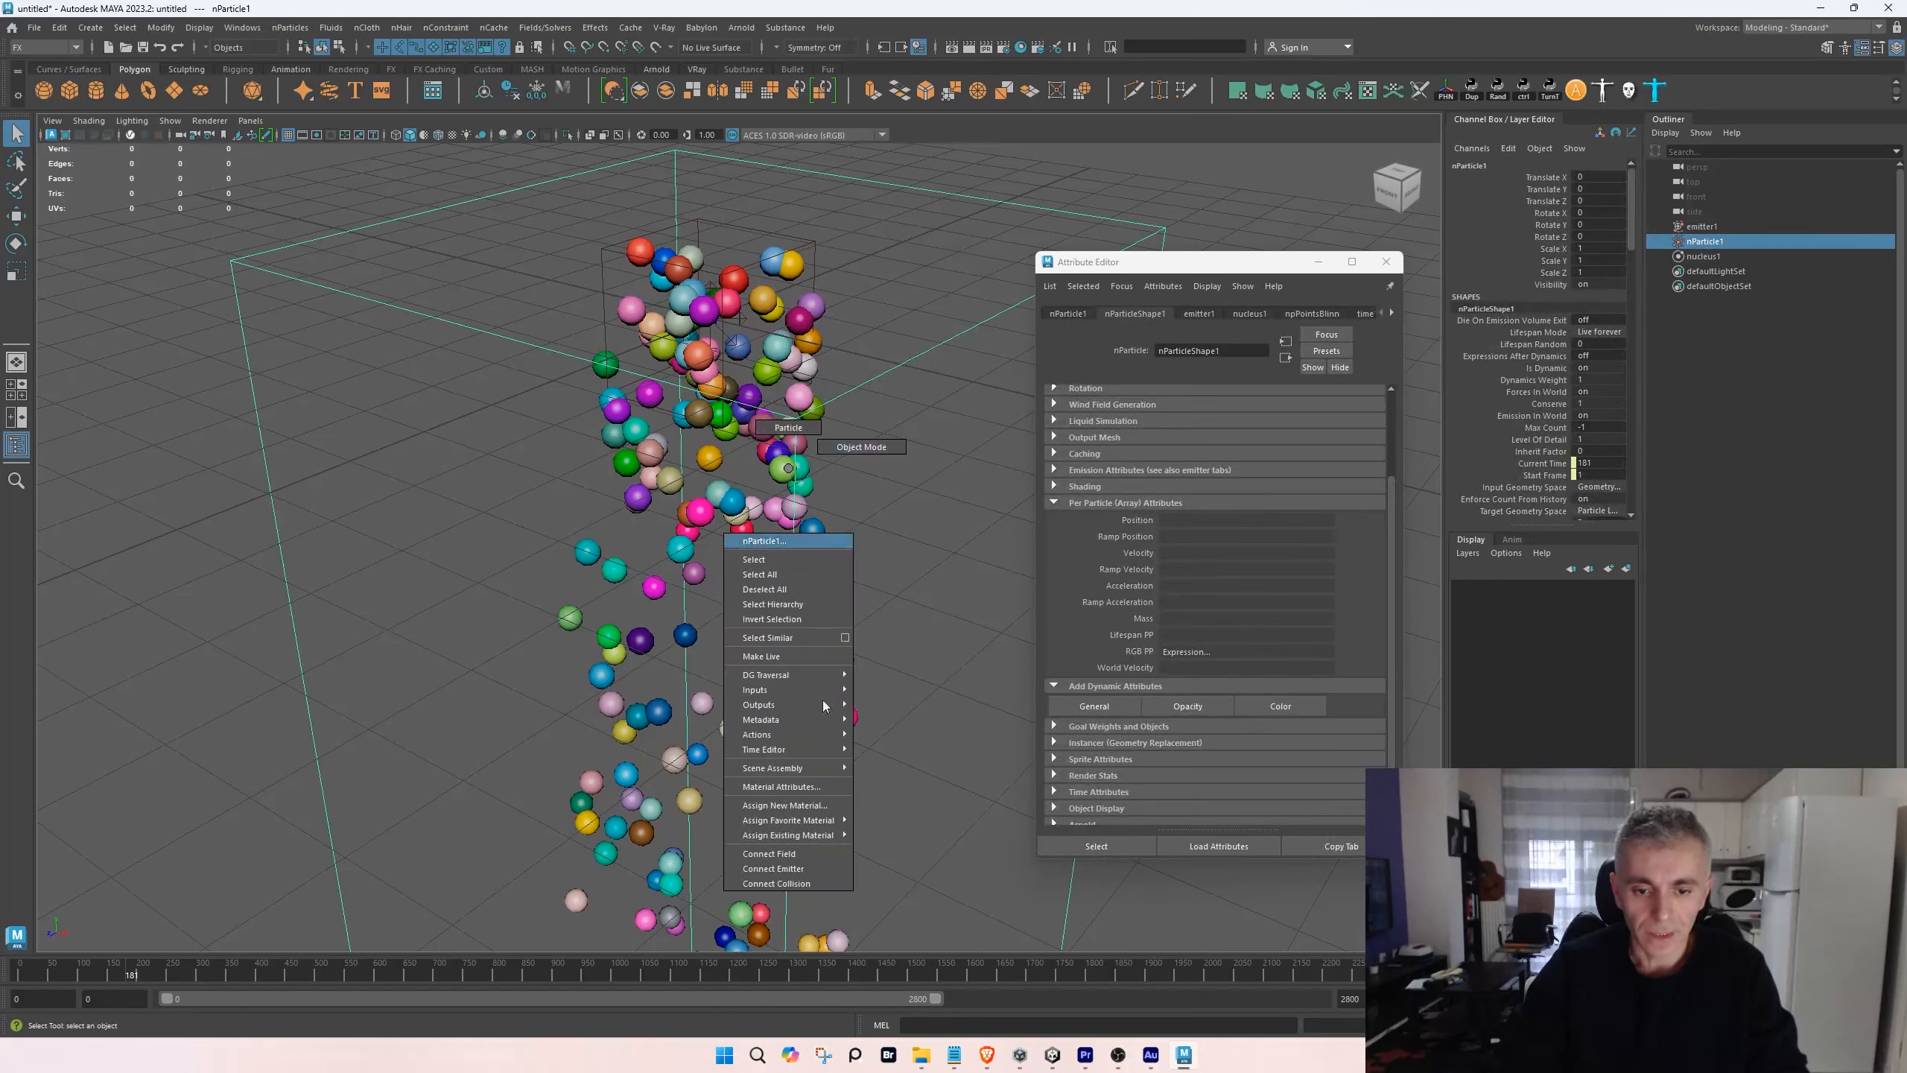
click(784, 805)
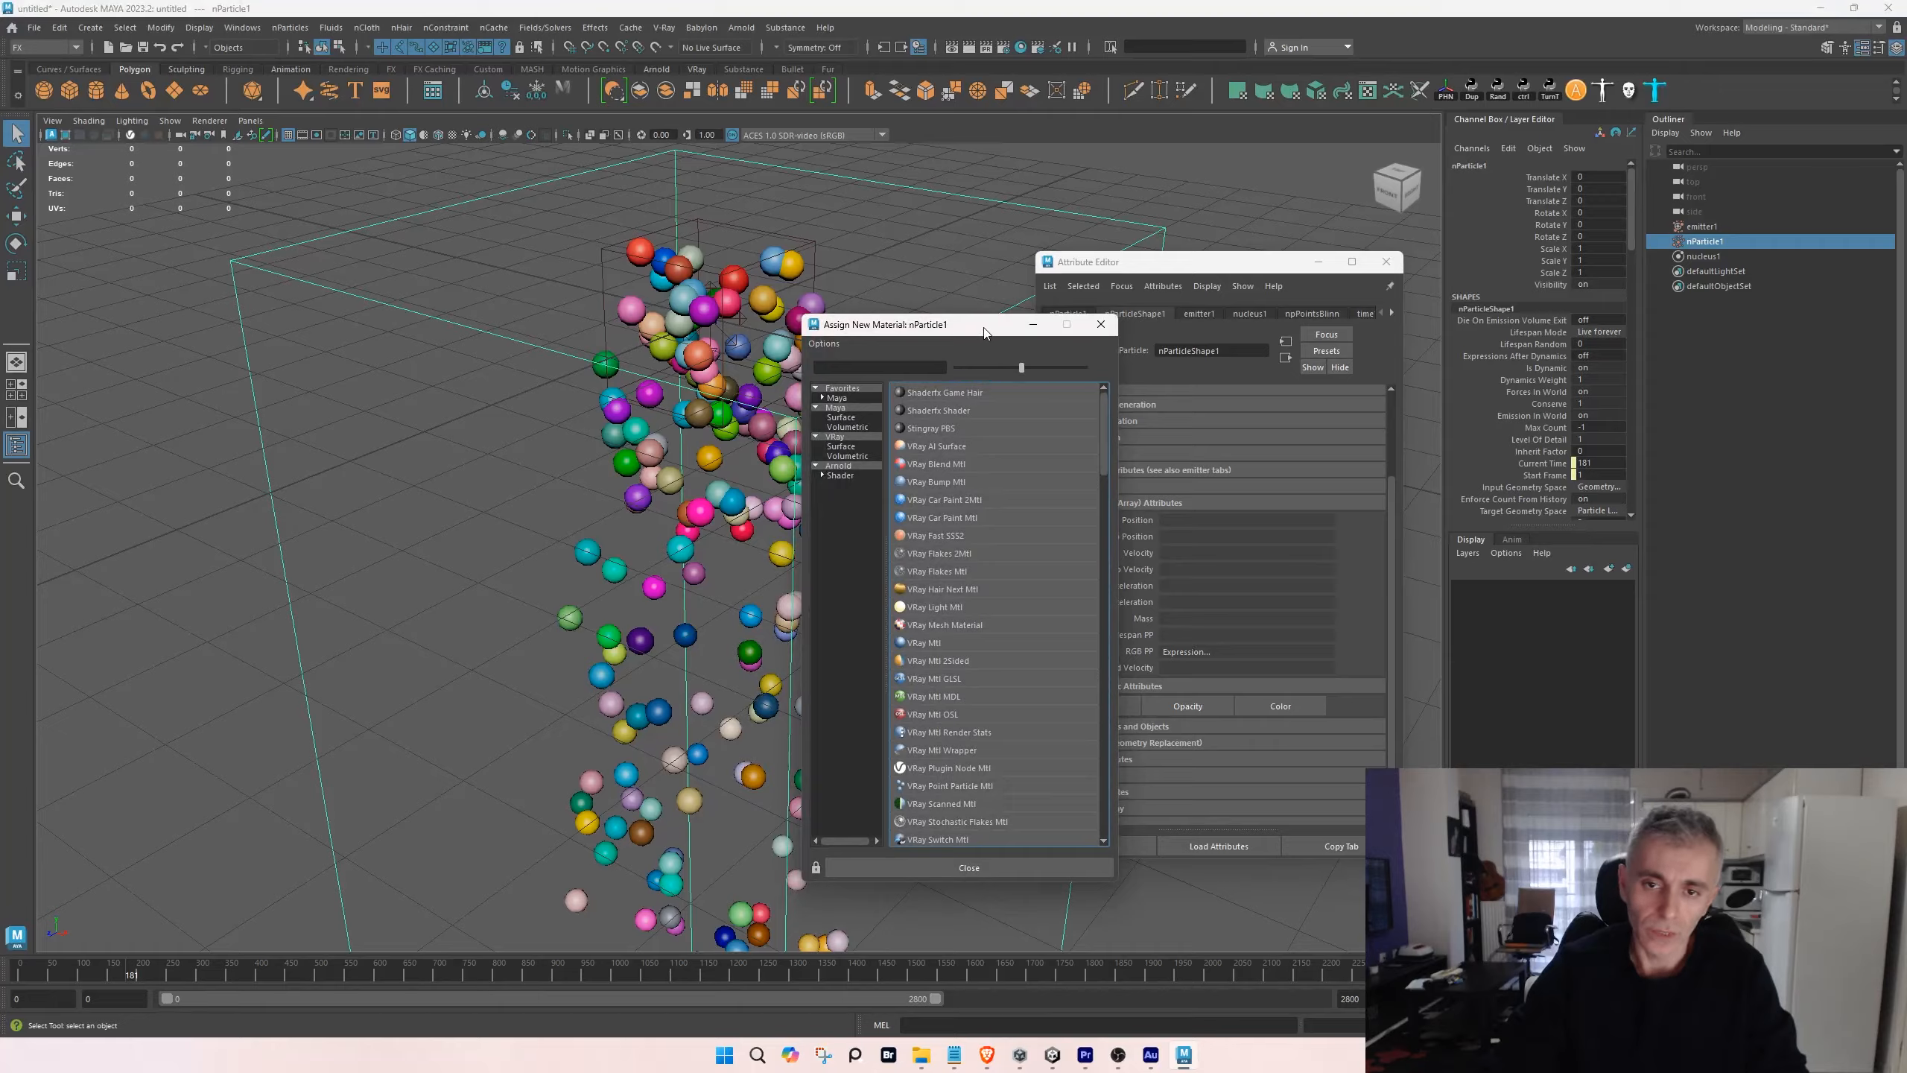
drag(984, 329, 952, 324)
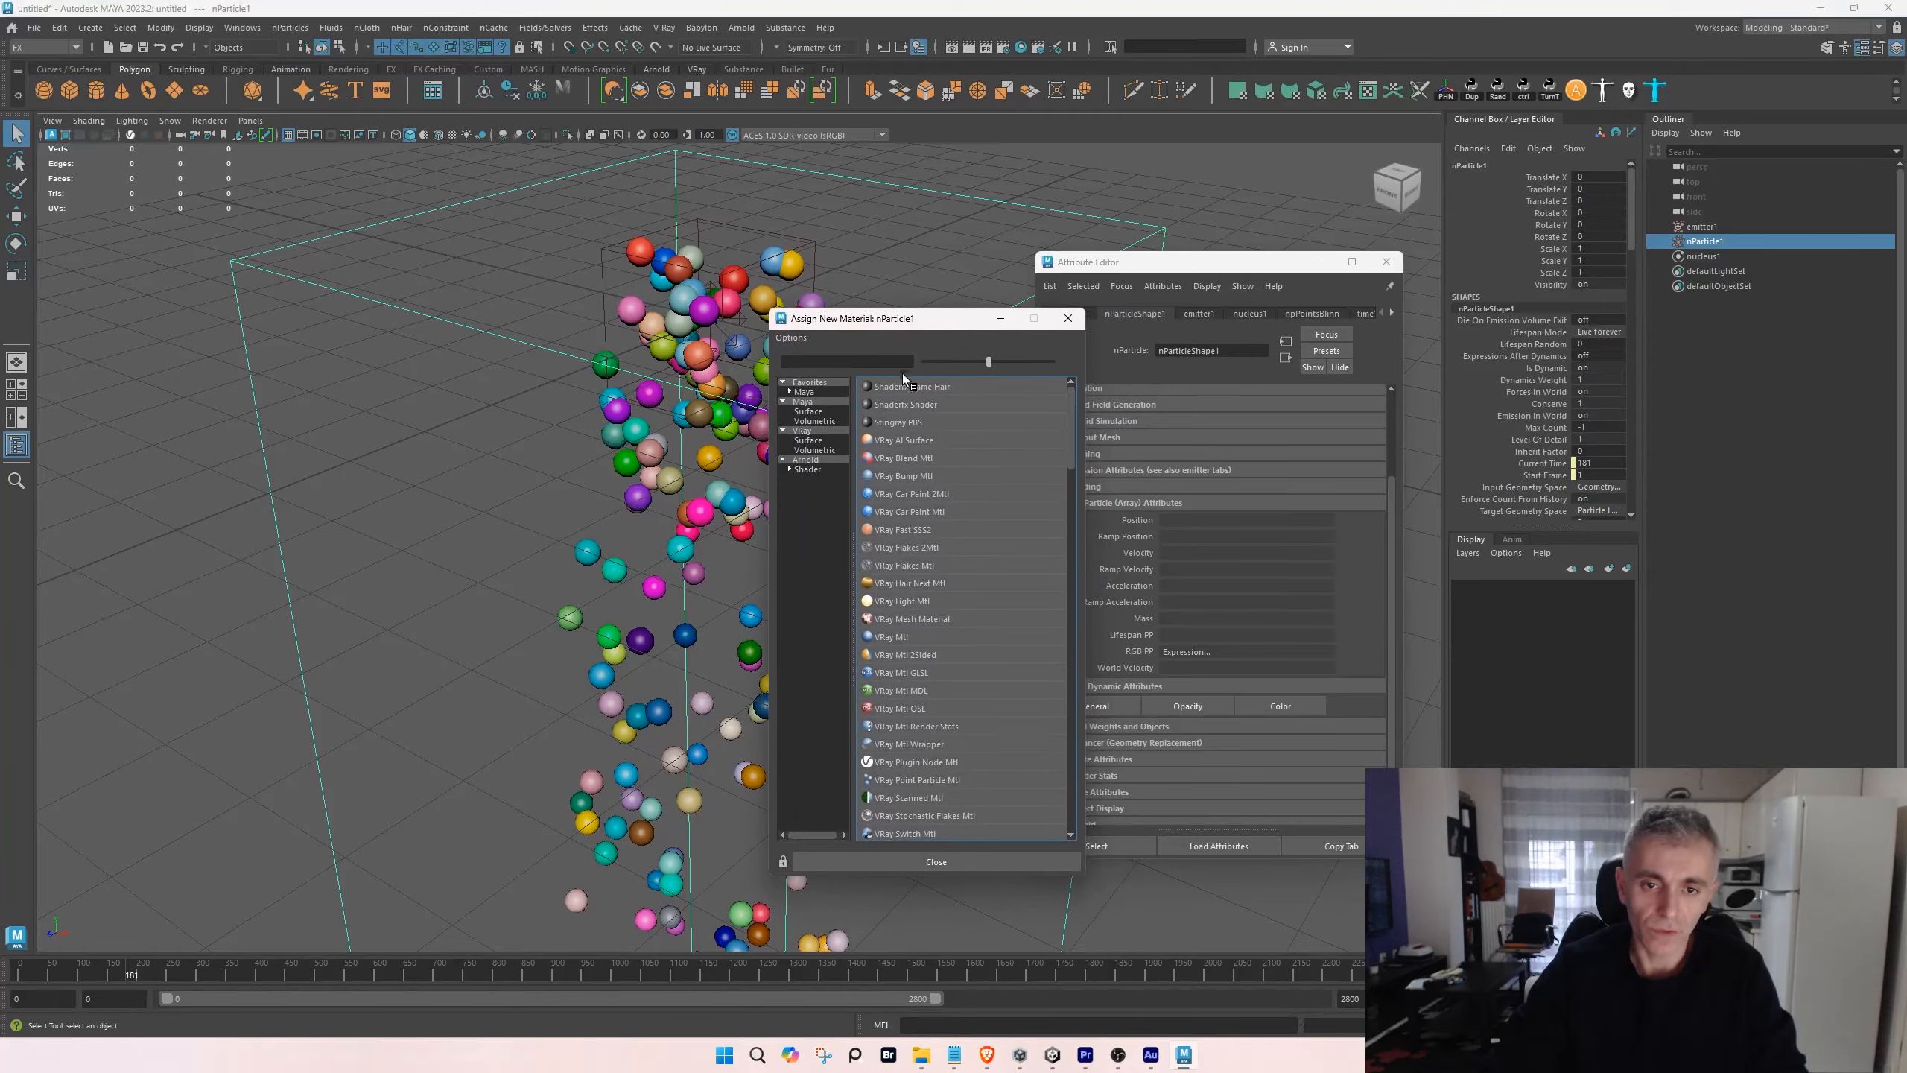
click(810, 431)
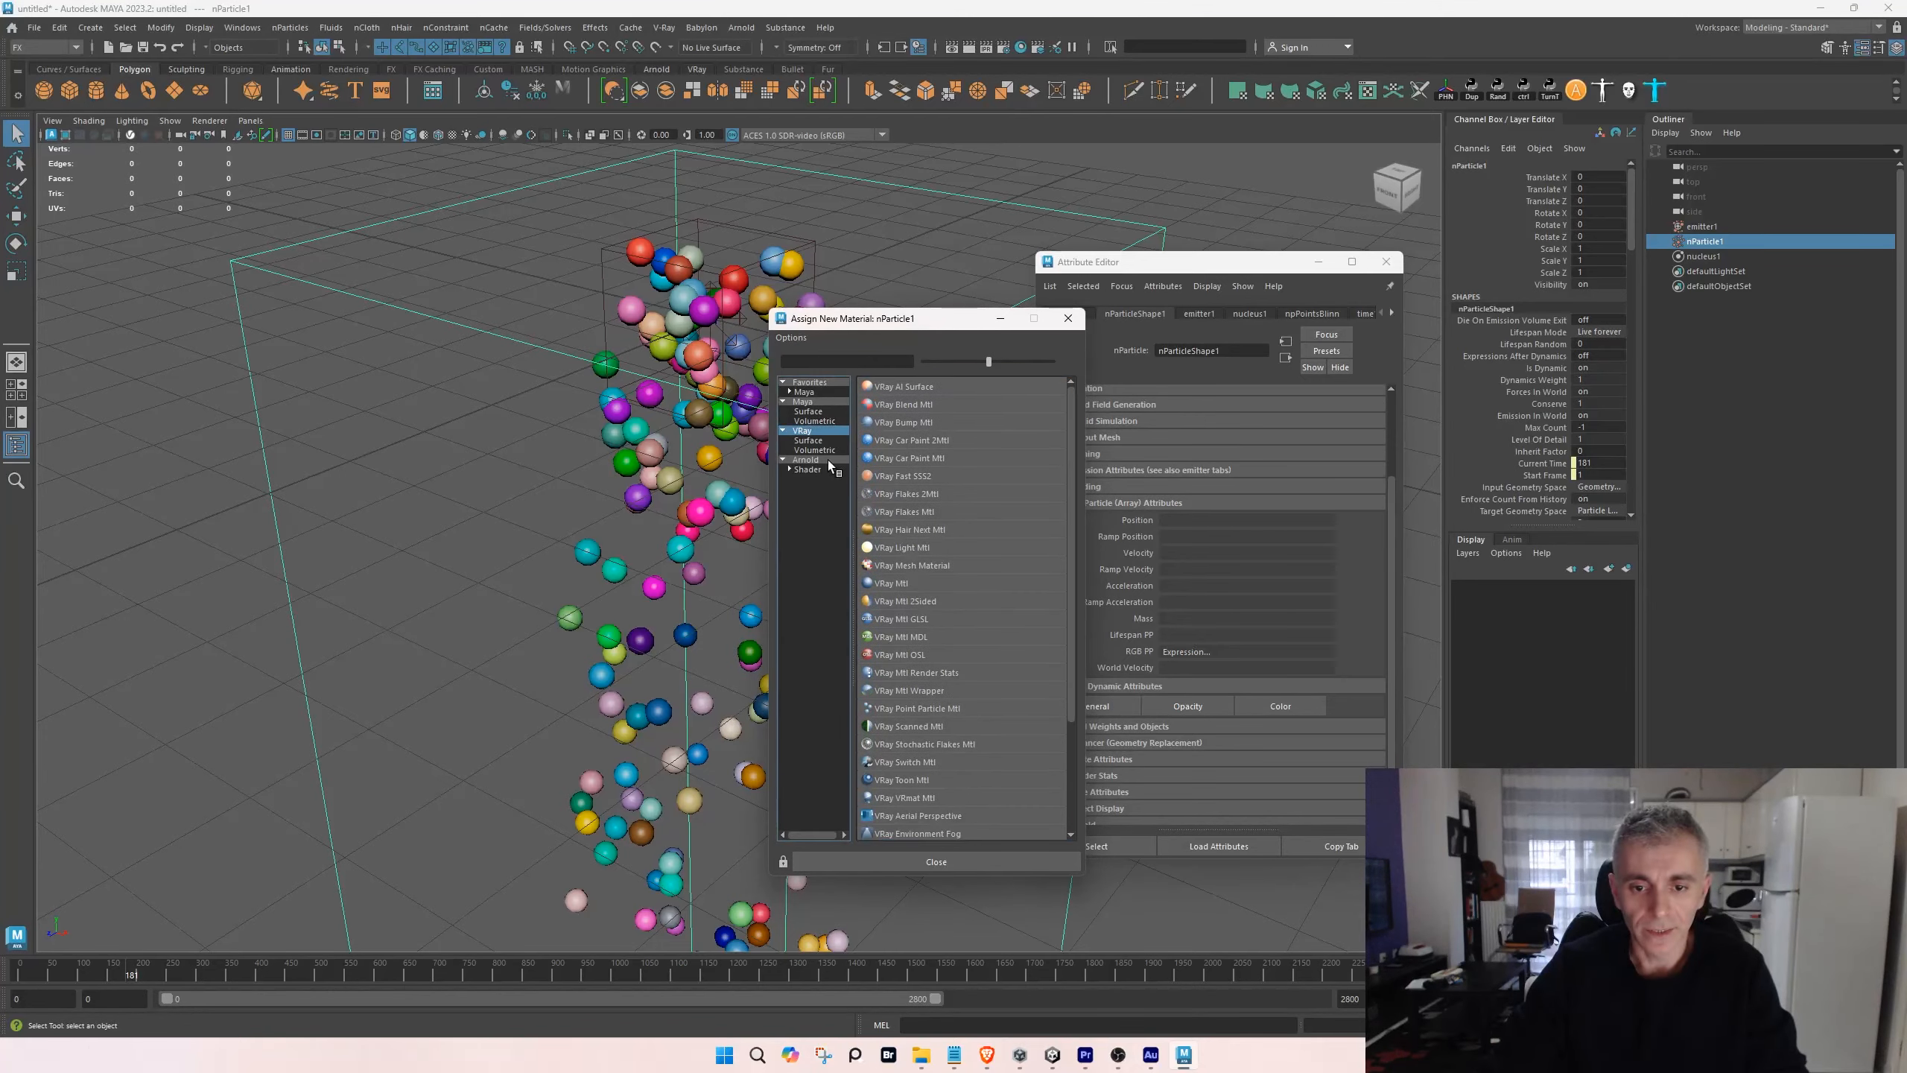
click(899, 585)
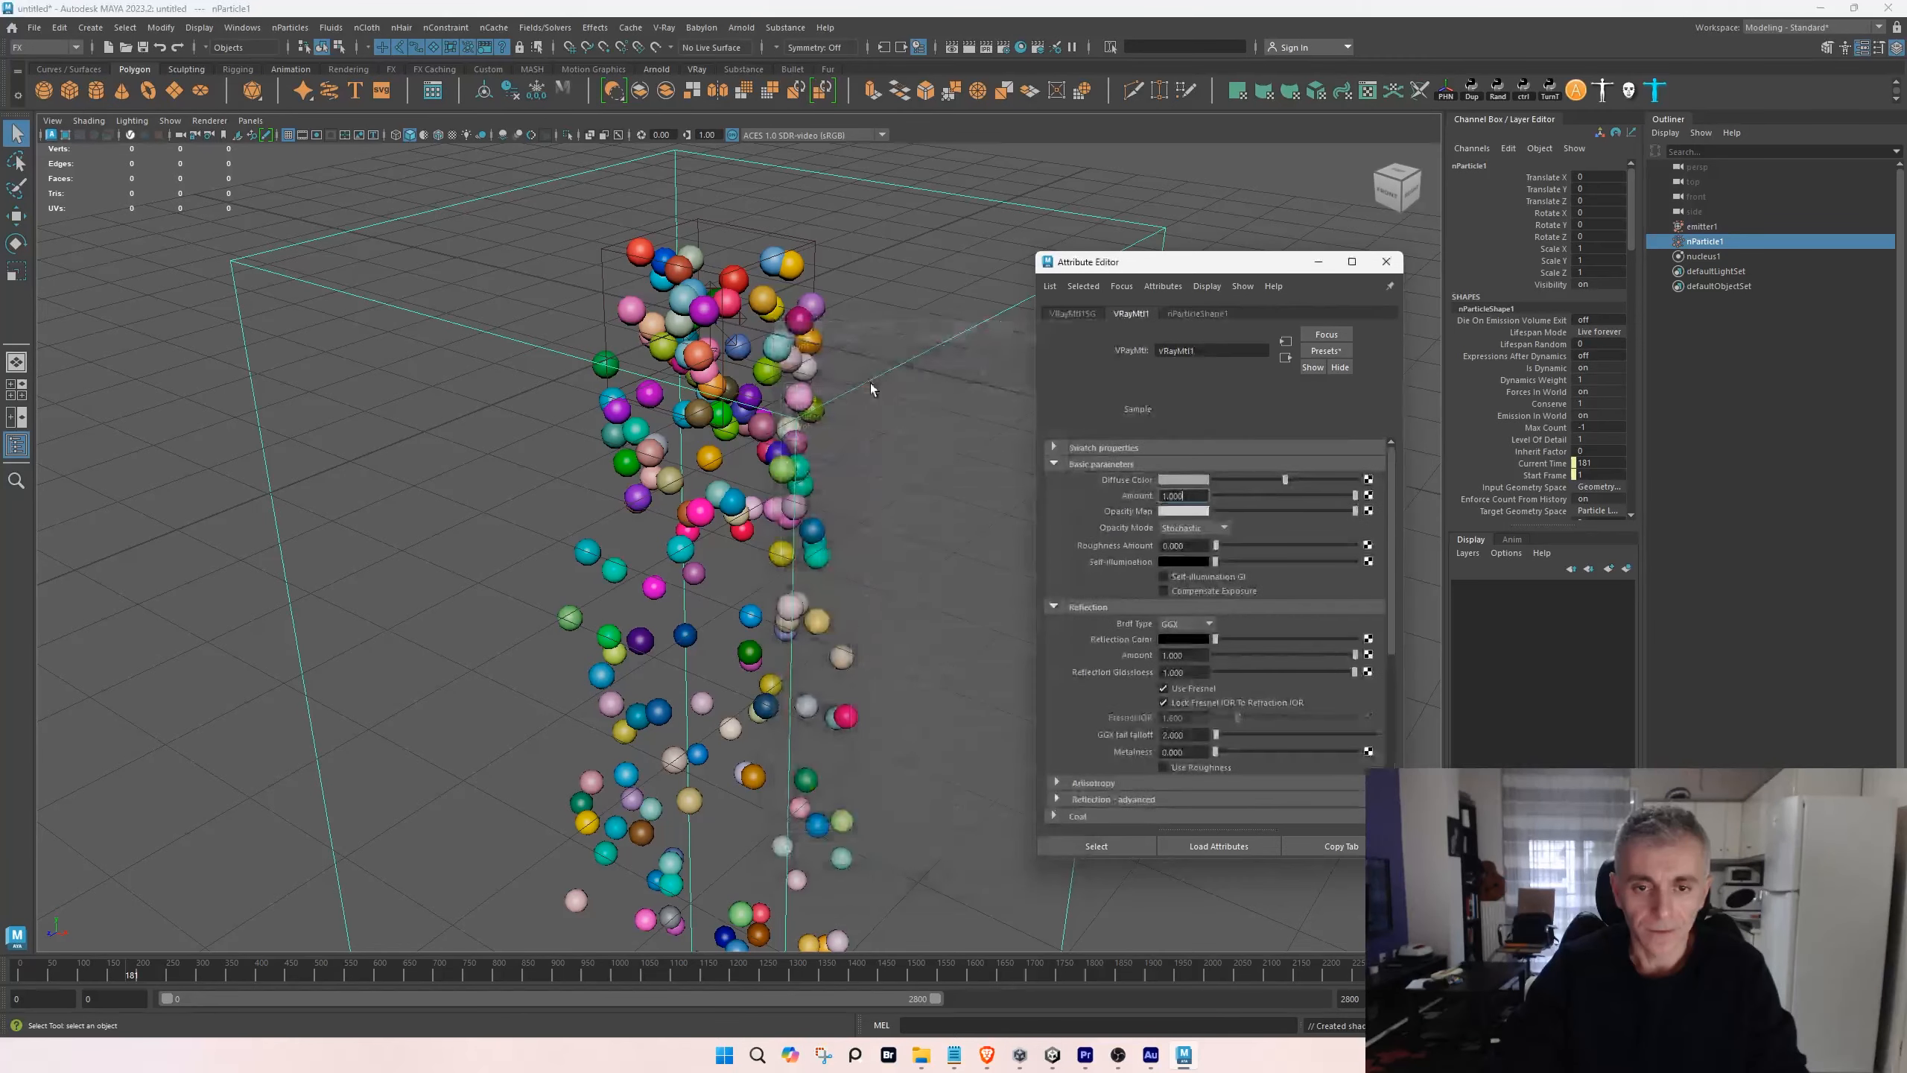
click(565, 299)
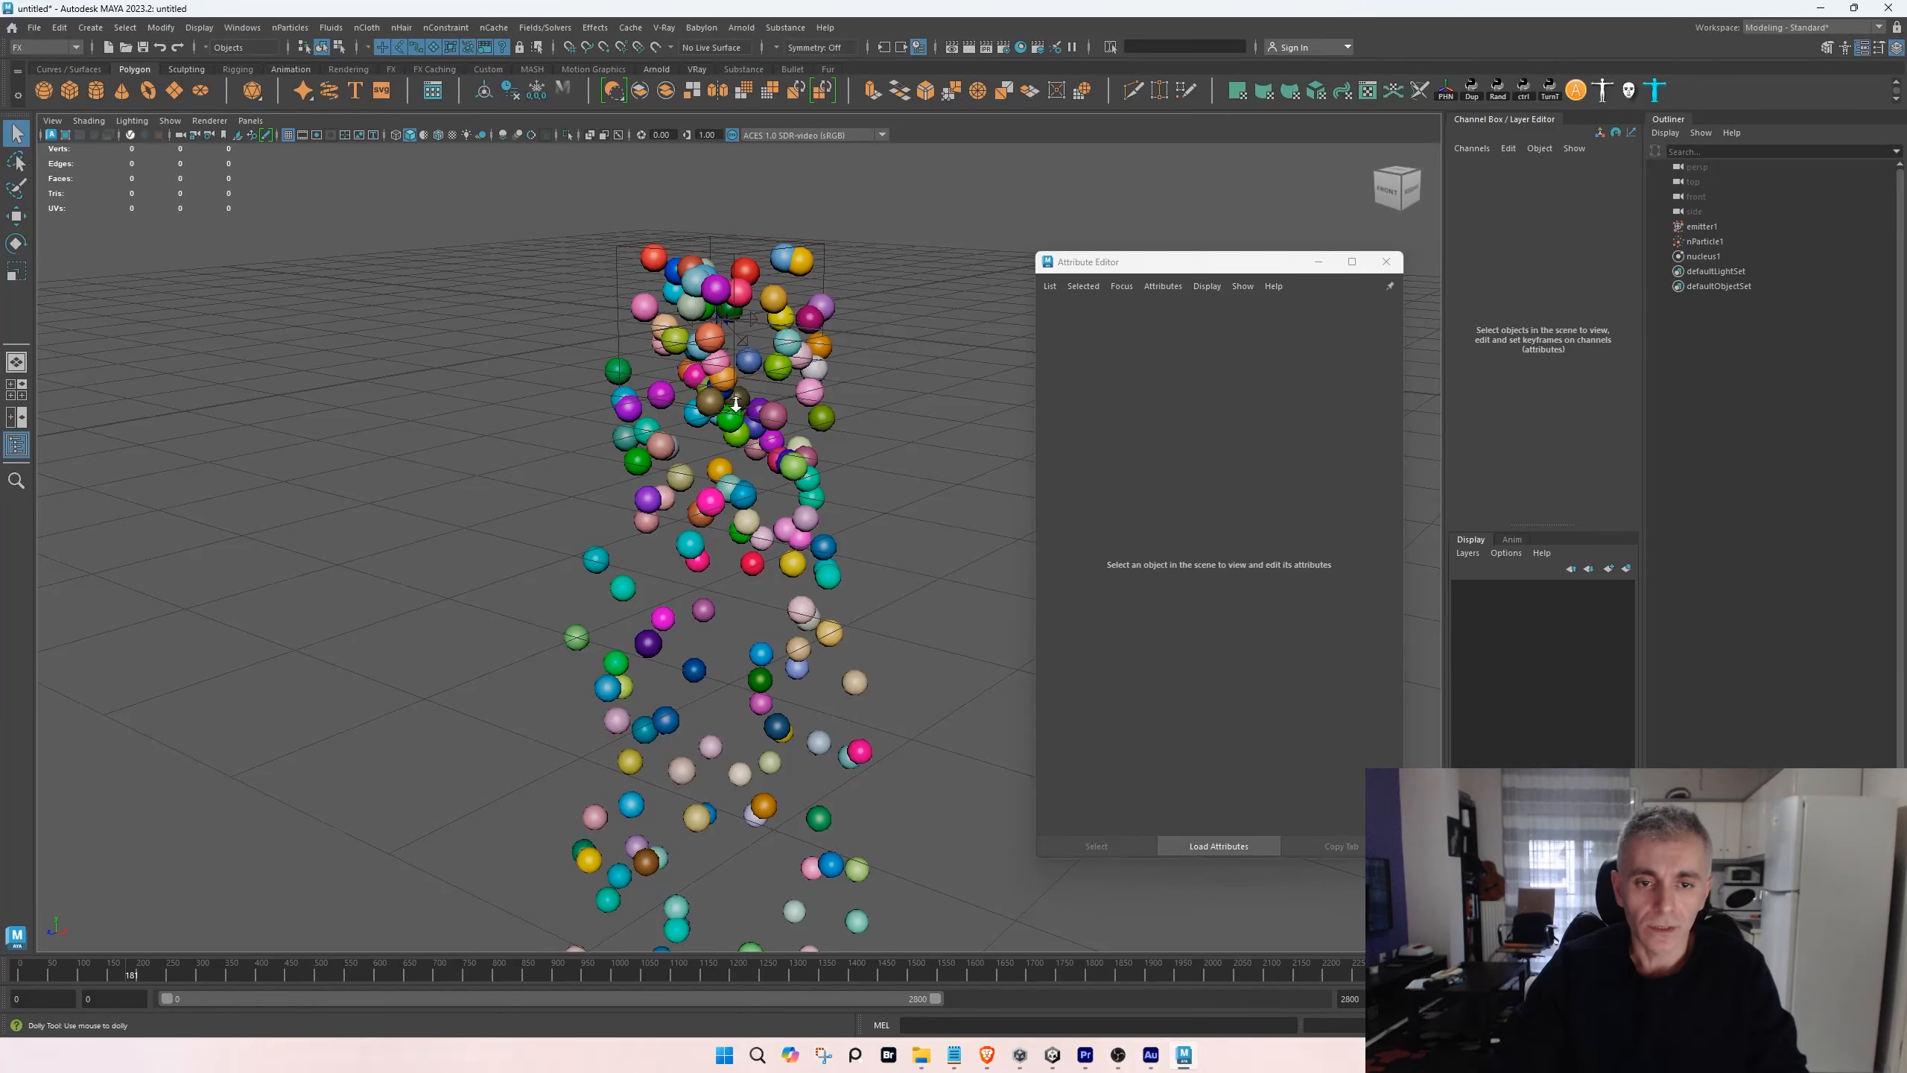
- Change the scene's renderer to V-Ray in the render settings
alt+drag(733, 406, 727, 378)
click(1003, 47)
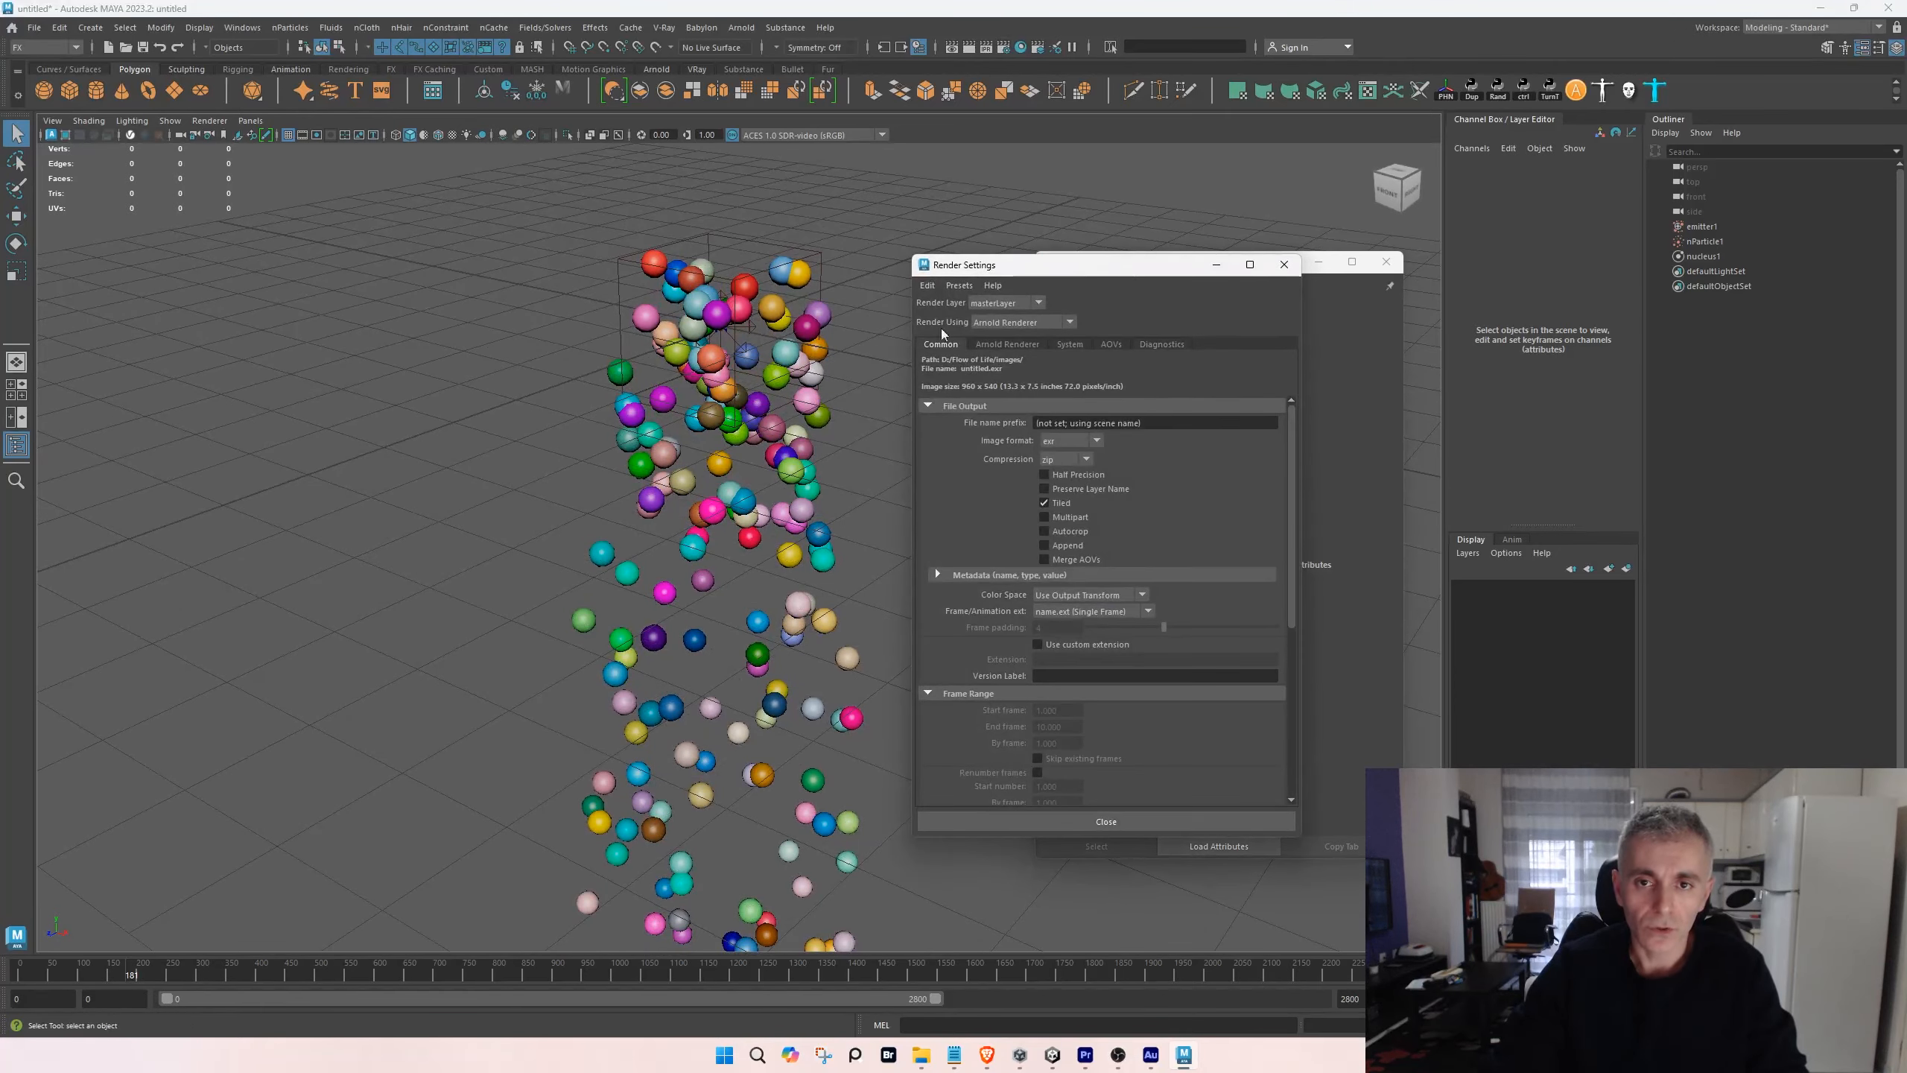
click(1023, 322)
click(1011, 385)
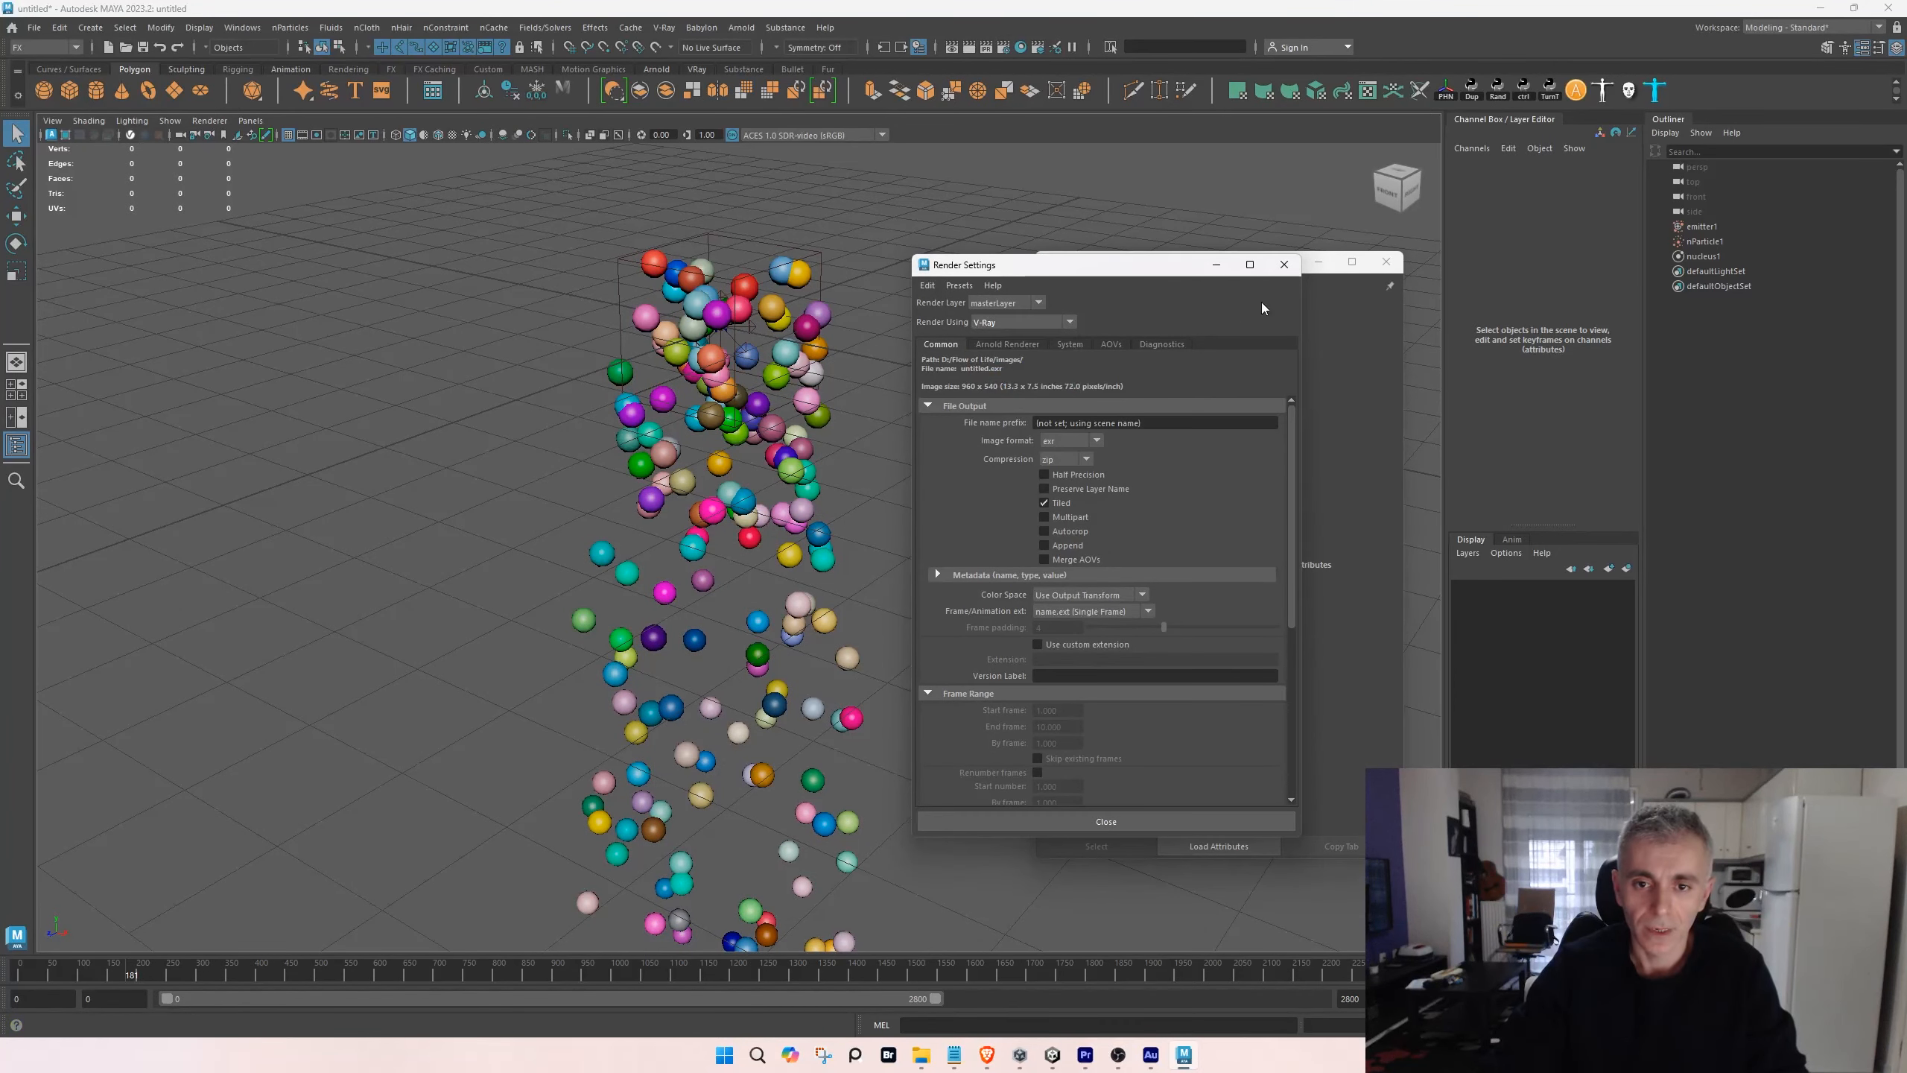
click(1282, 265)
- Create a V-Ray Sphere Light beside the particles at about X 4.641, Z 2.182, and make it invisible
alt+drag(795, 467, 783, 454)
click(91, 27)
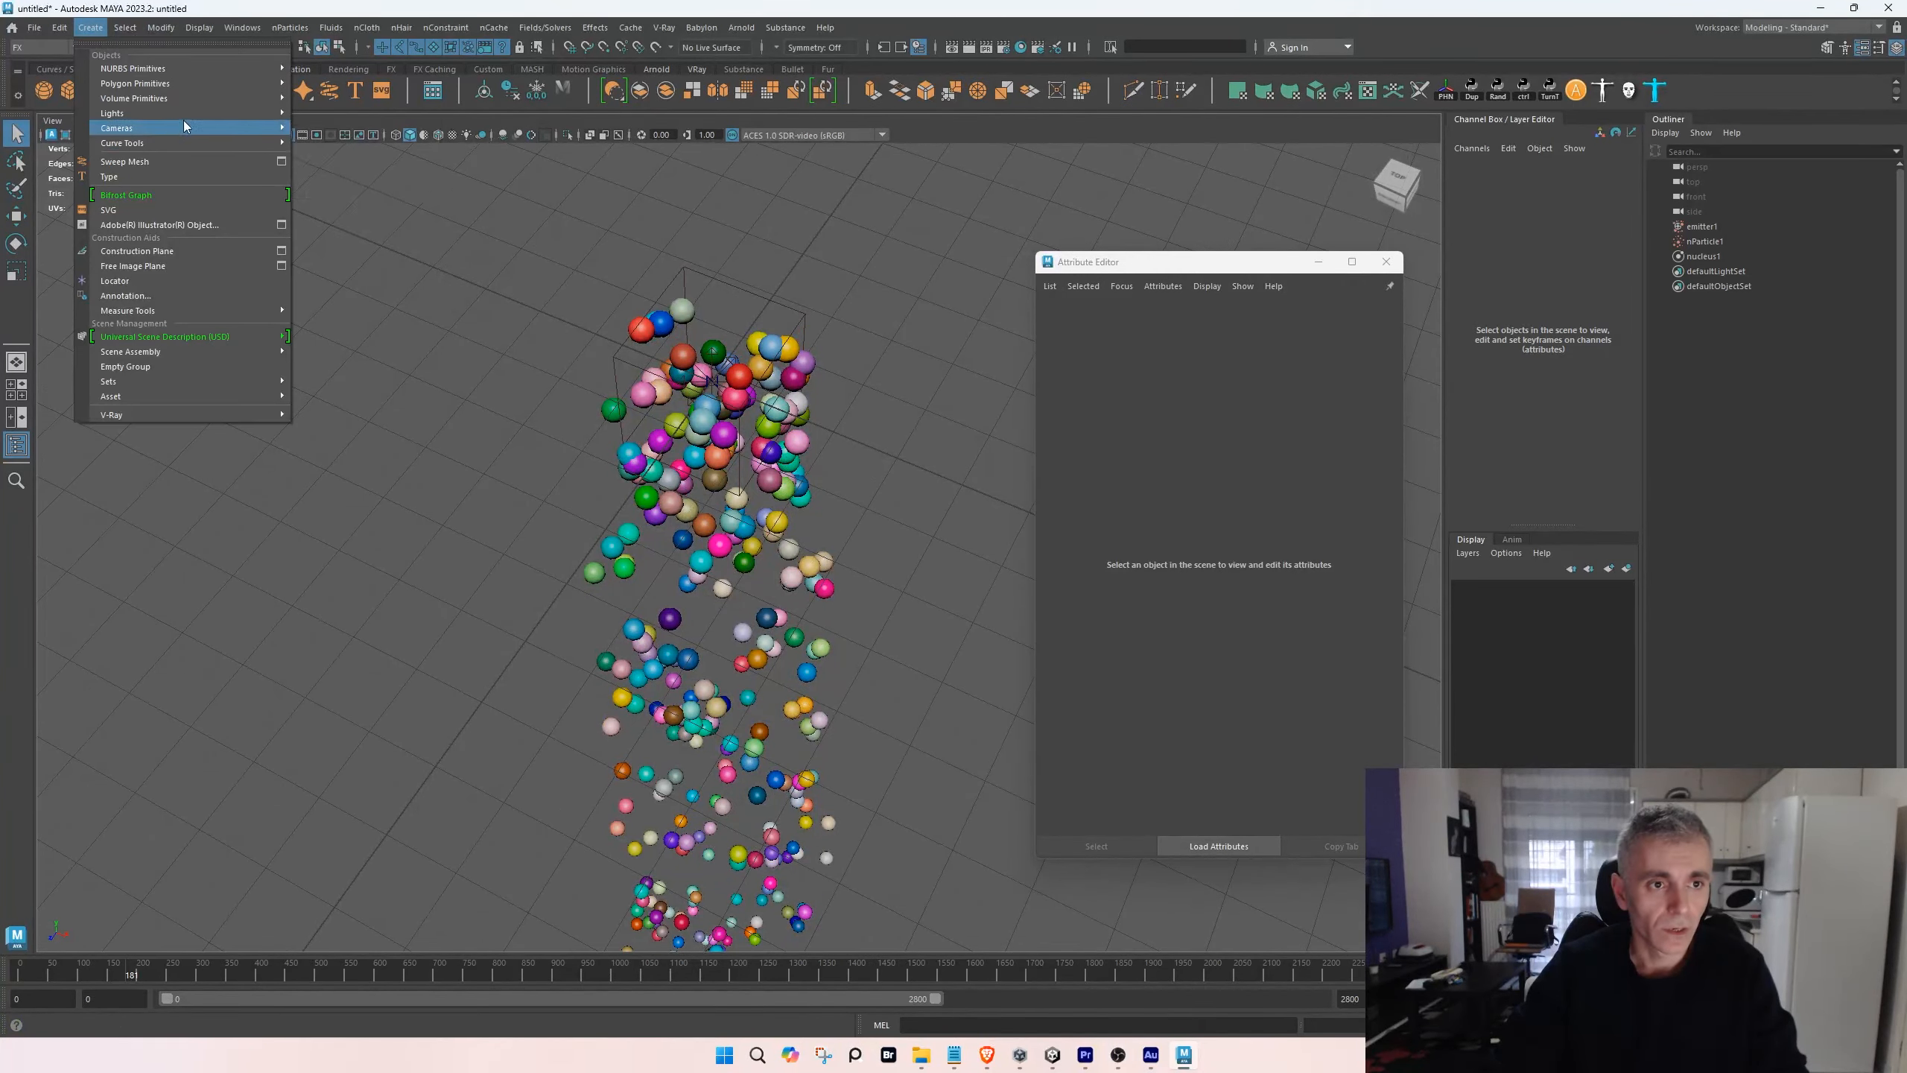
mouse_move(193, 118)
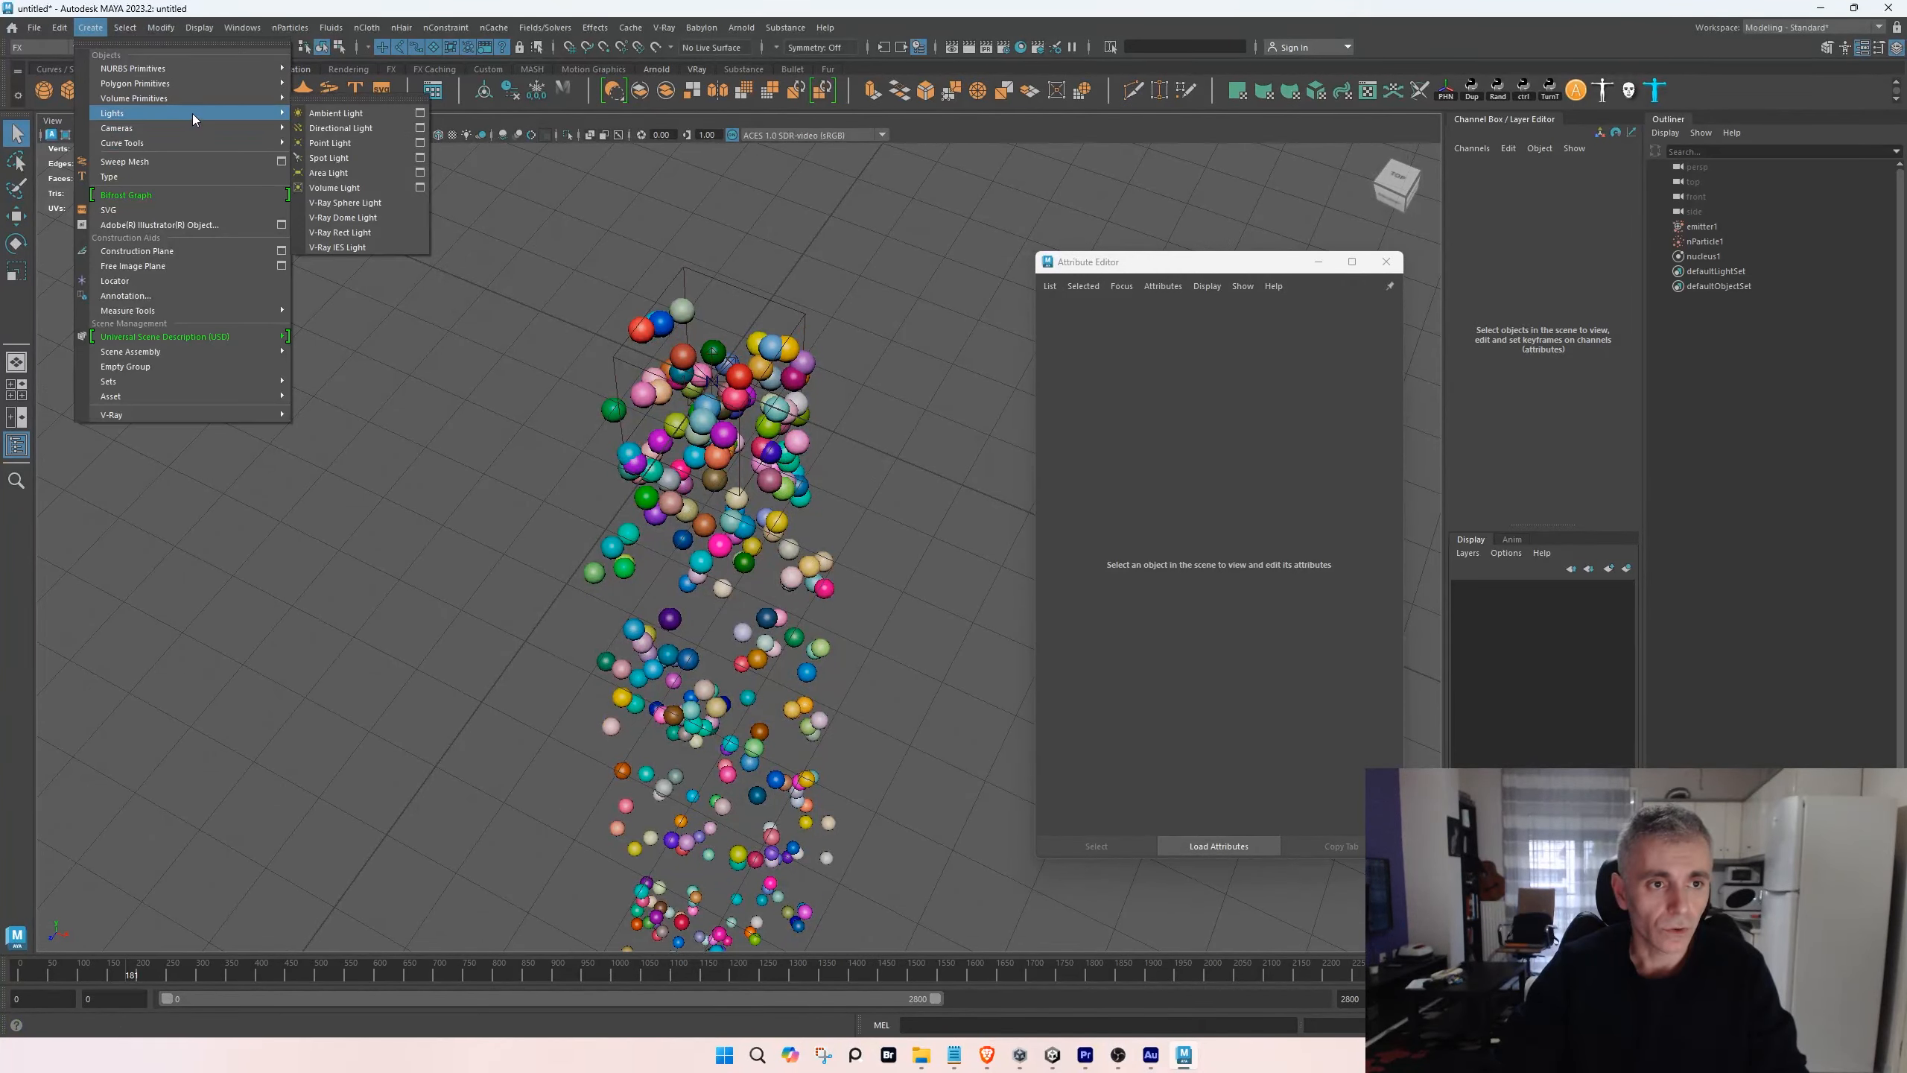
click(377, 209)
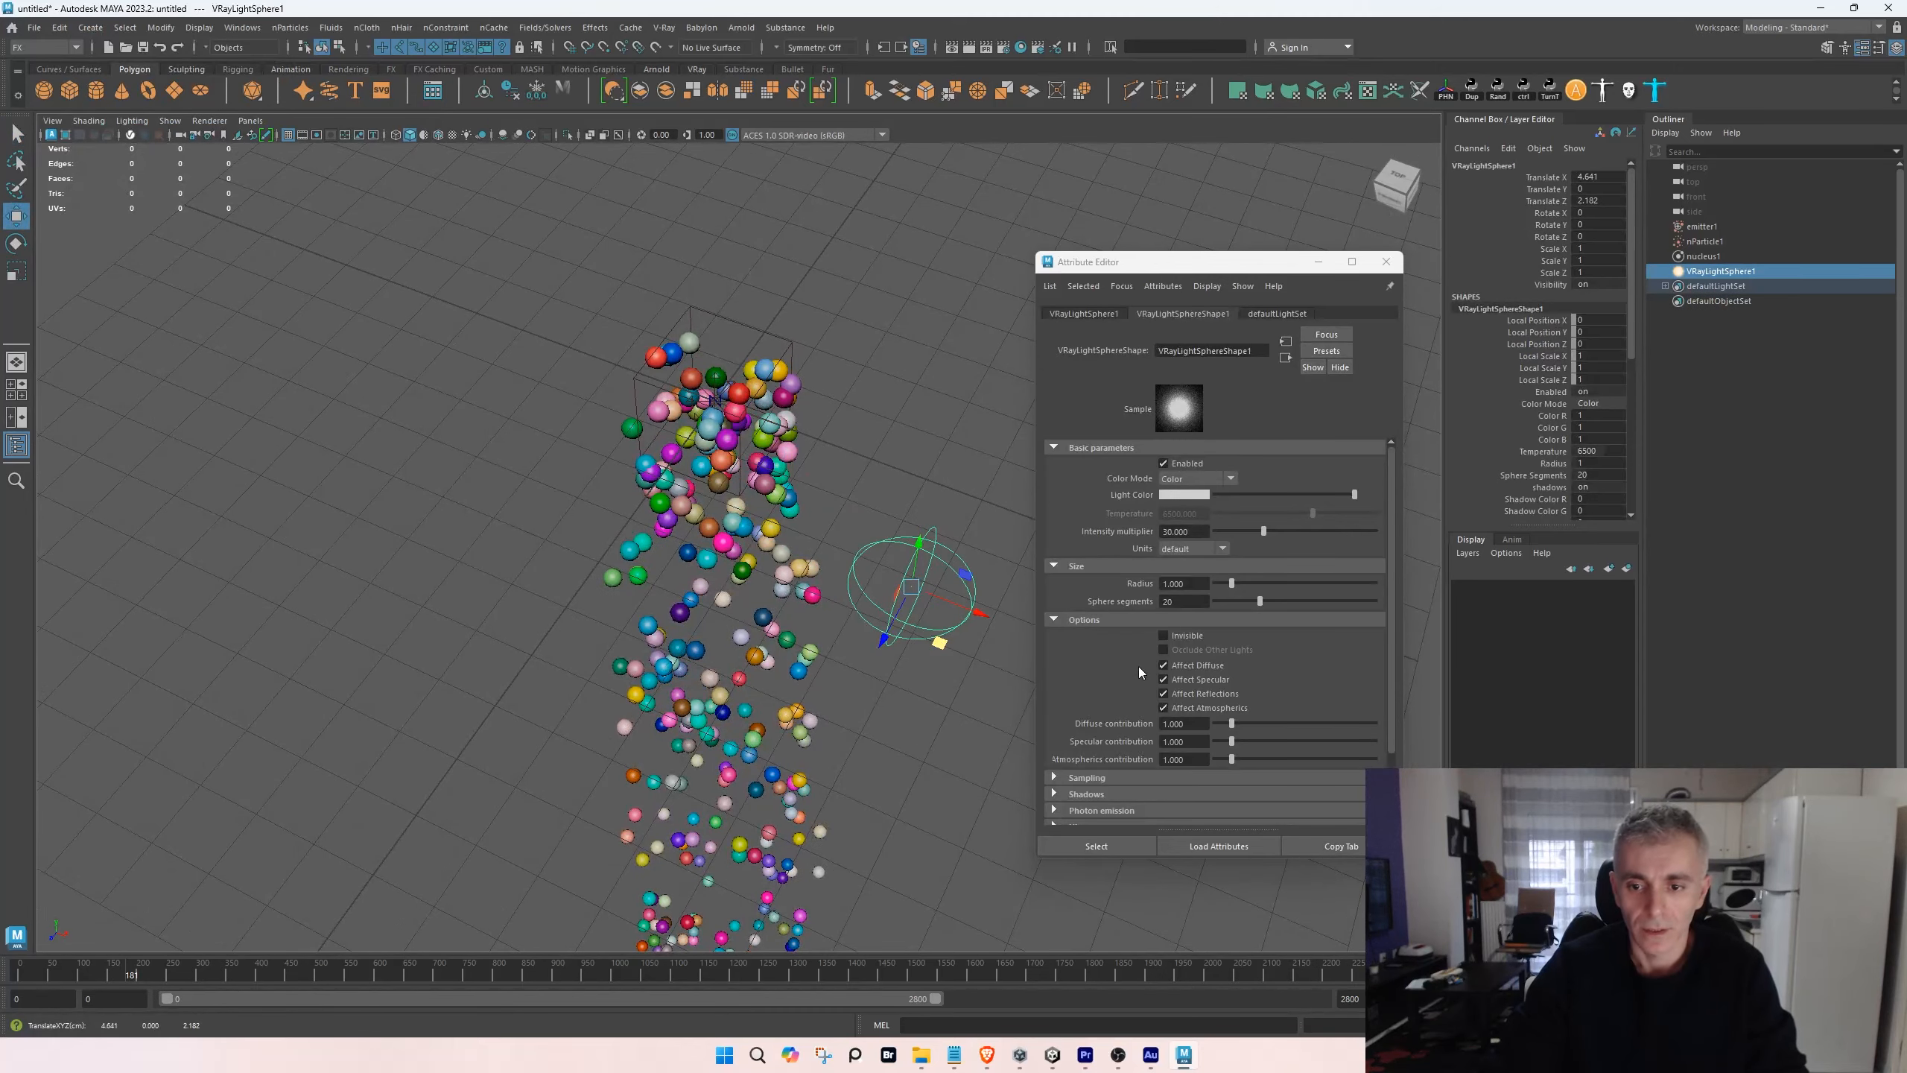
click(1184, 637)
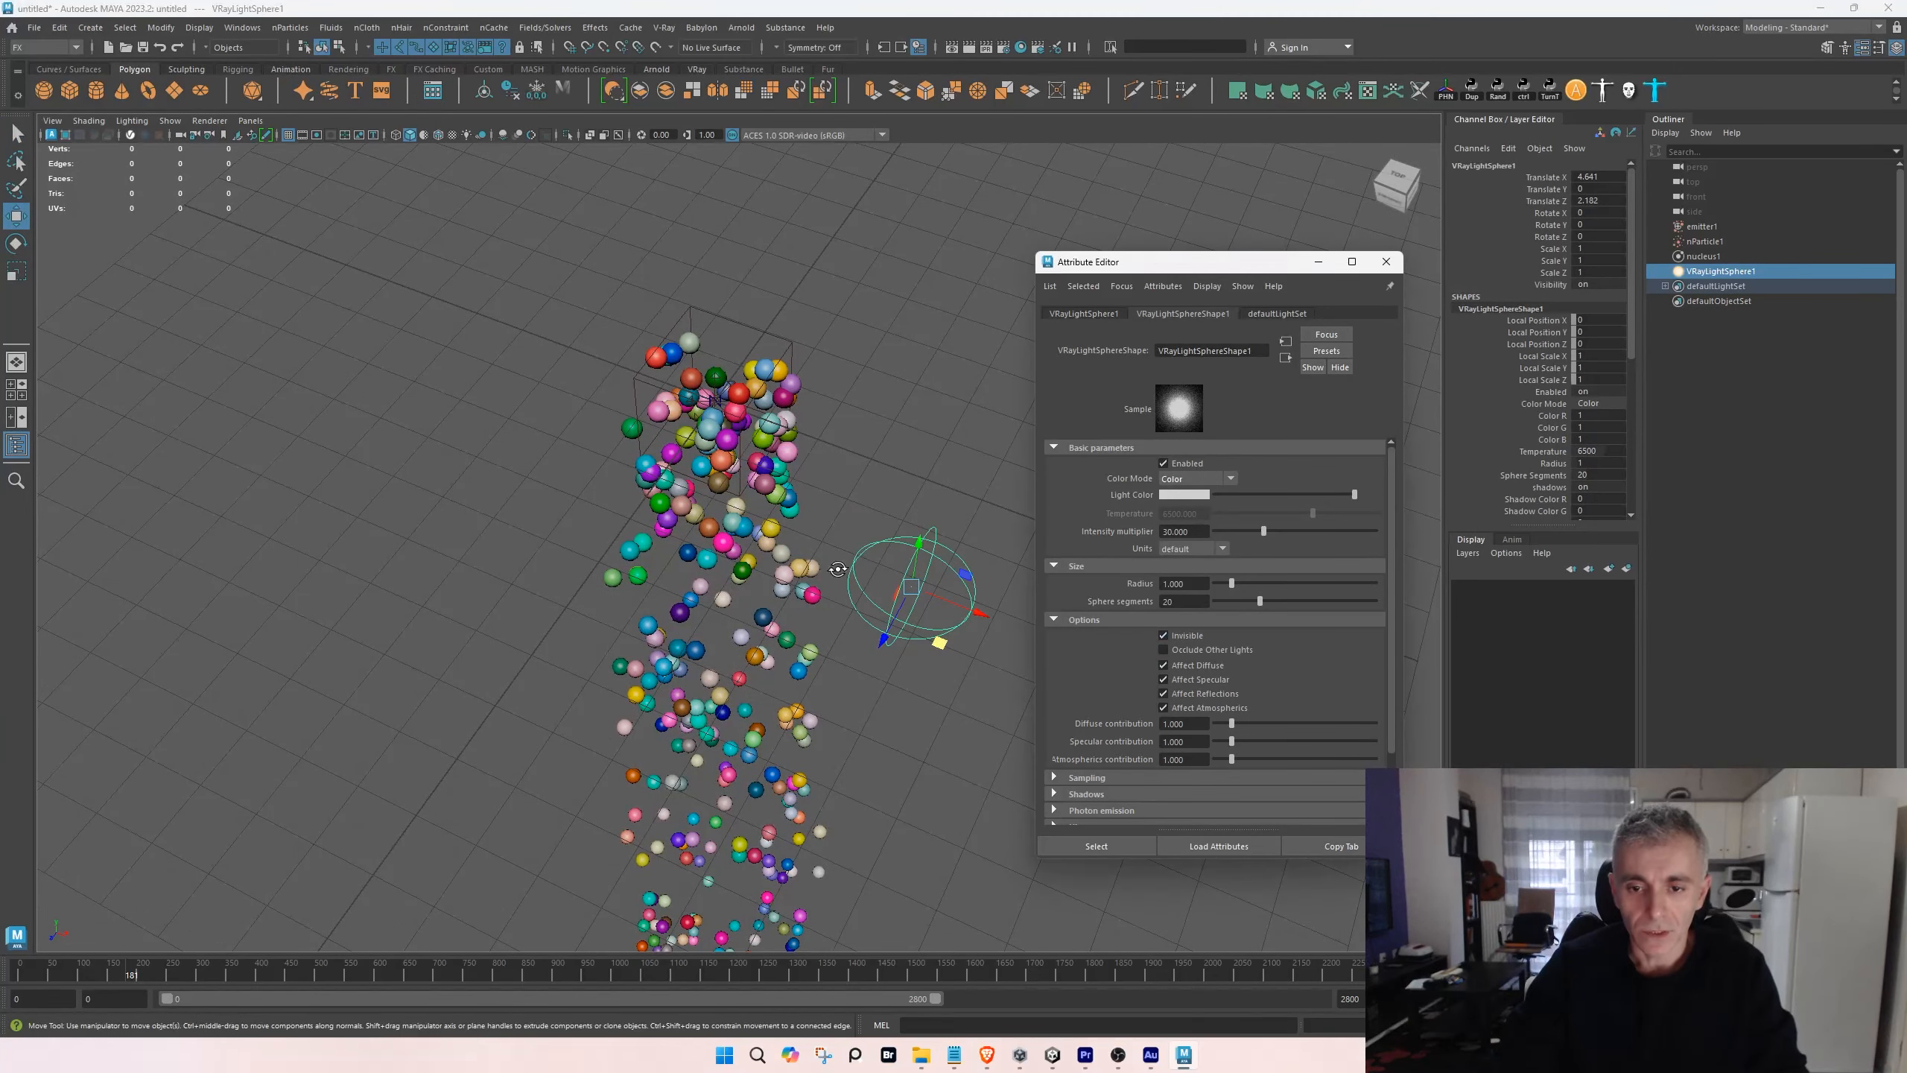
- Deselect the light and preview the lit particles with V-Ray IPR in the viewport
alt+drag(820, 592, 869, 557)
alt+middle_drag(957, 507, 915, 517)
alt+right_drag(914, 516, 920, 577)
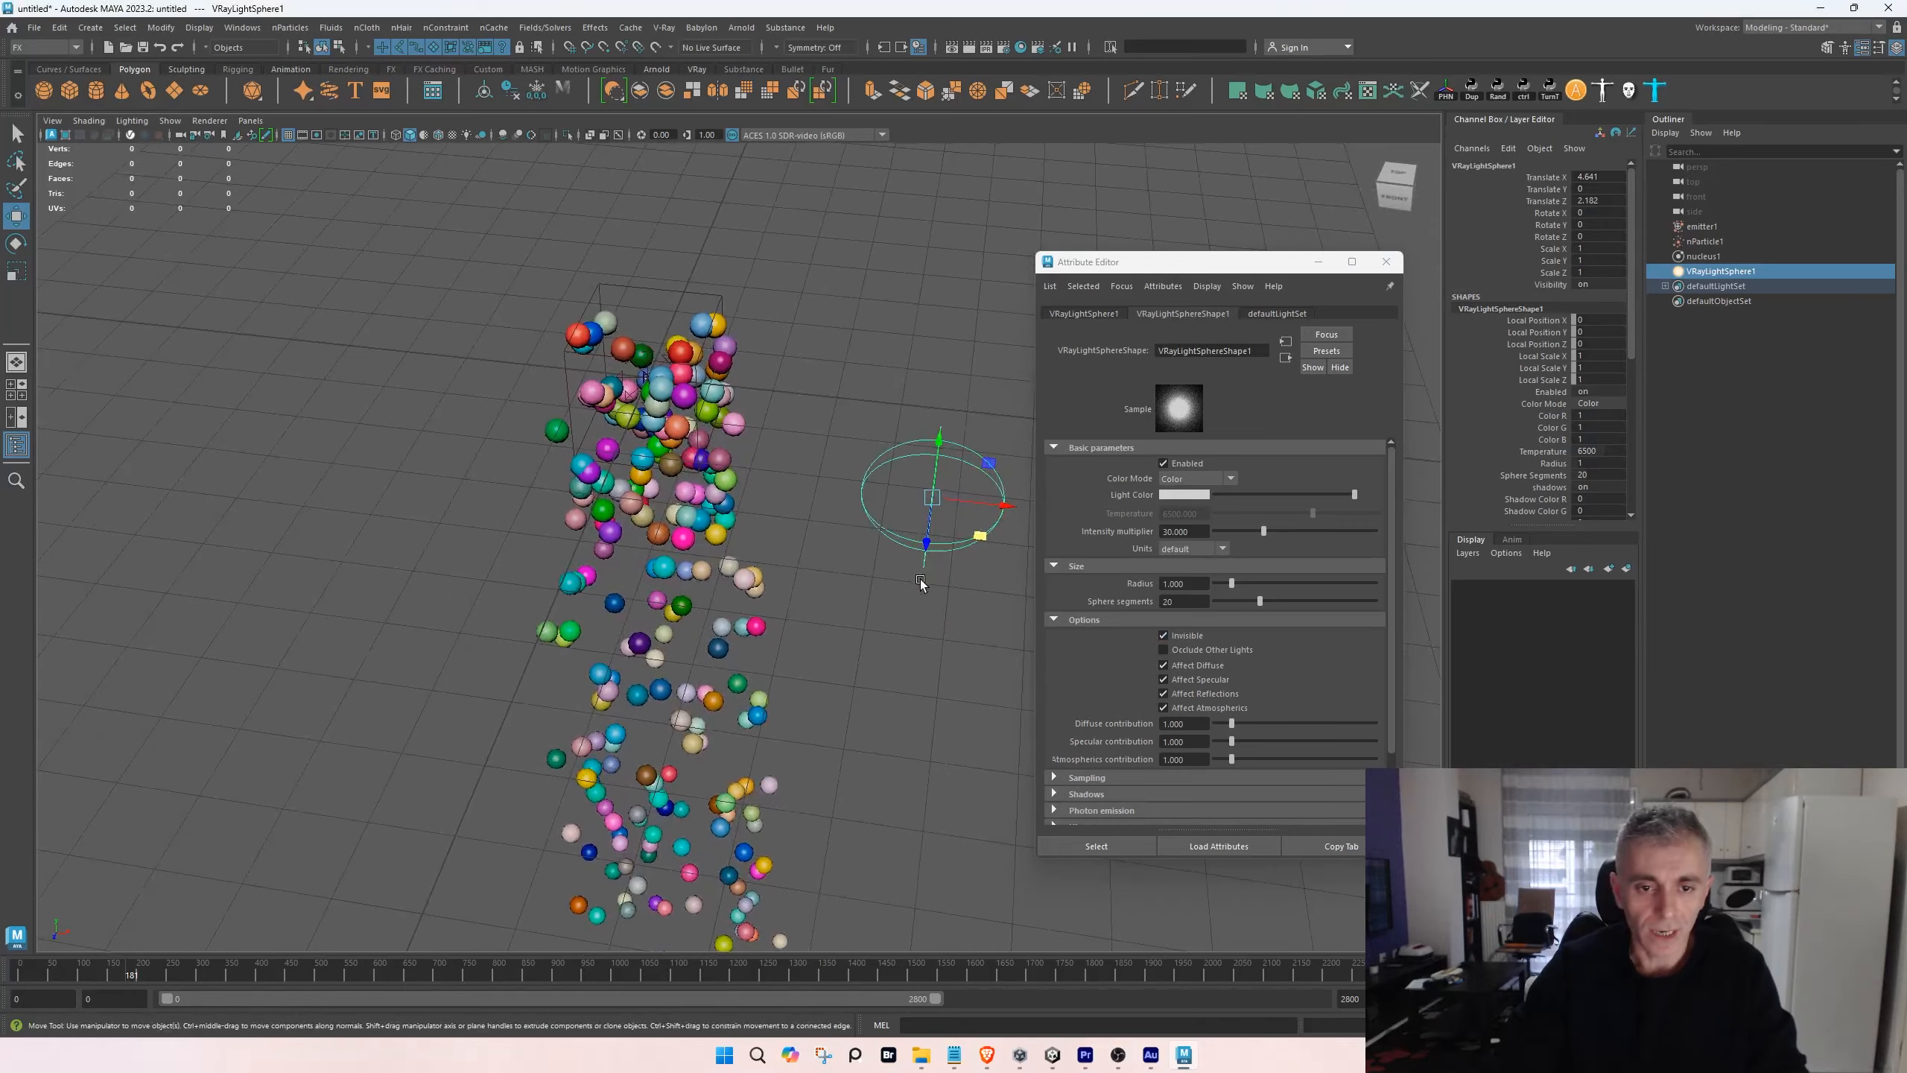
alt+drag(920, 577, 751, 462)
click(783, 490)
click(209, 120)
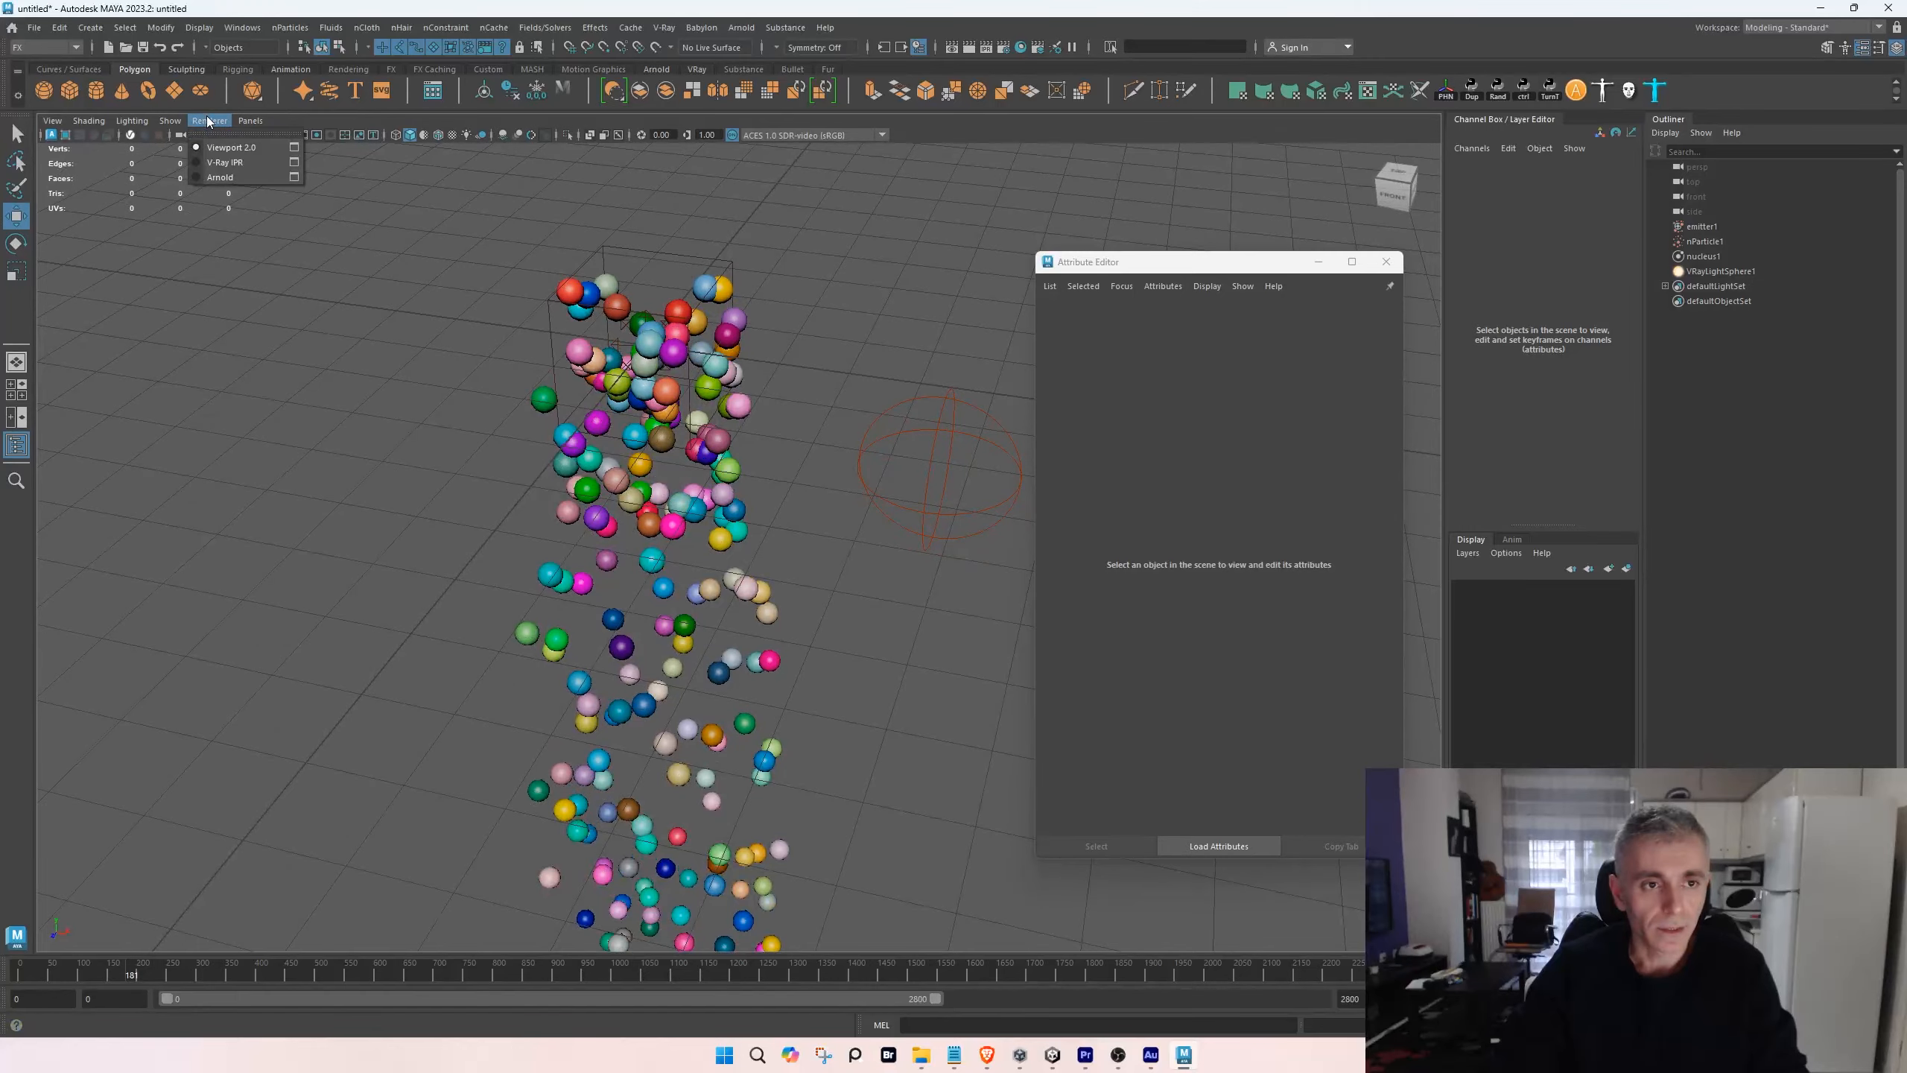
click(245, 164)
alt+drag(762, 600, 775, 553)
alt+right_drag(775, 554, 767, 603)
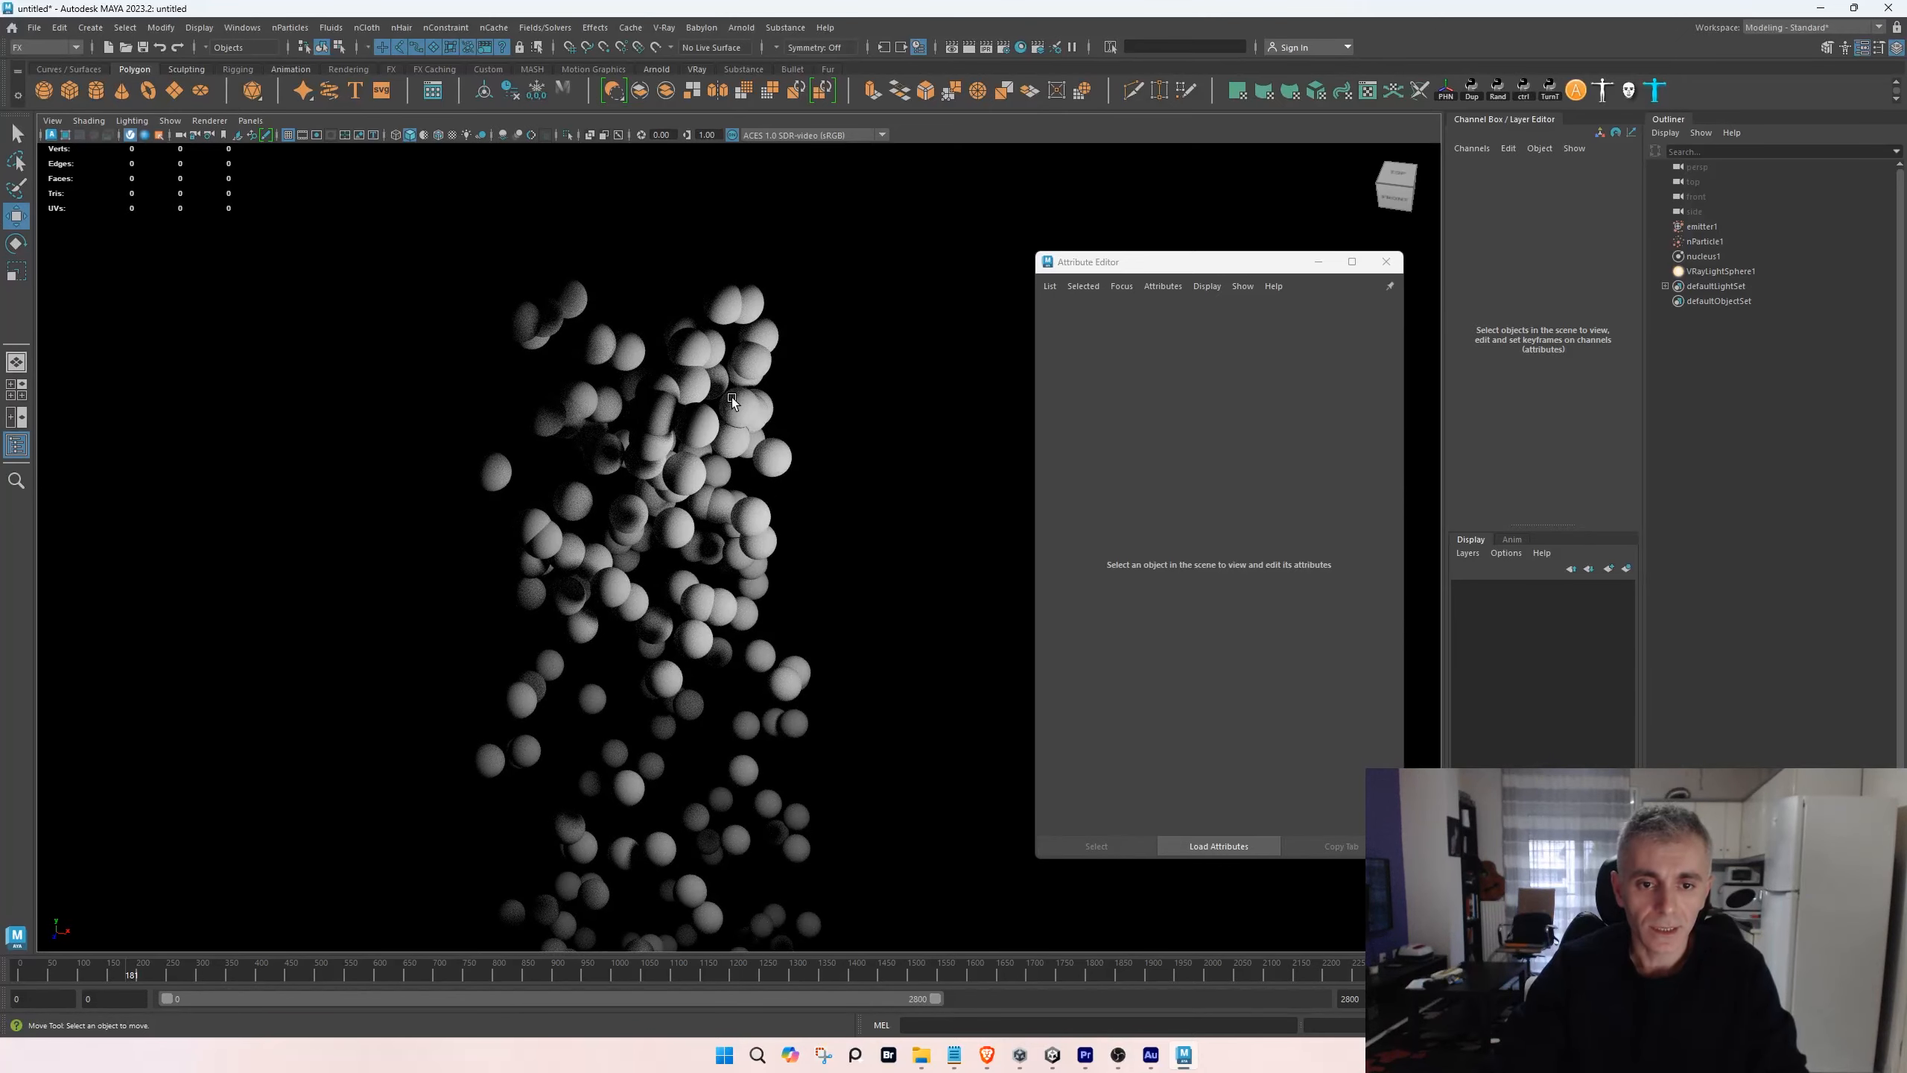
alt+drag(732, 415, 734, 411)
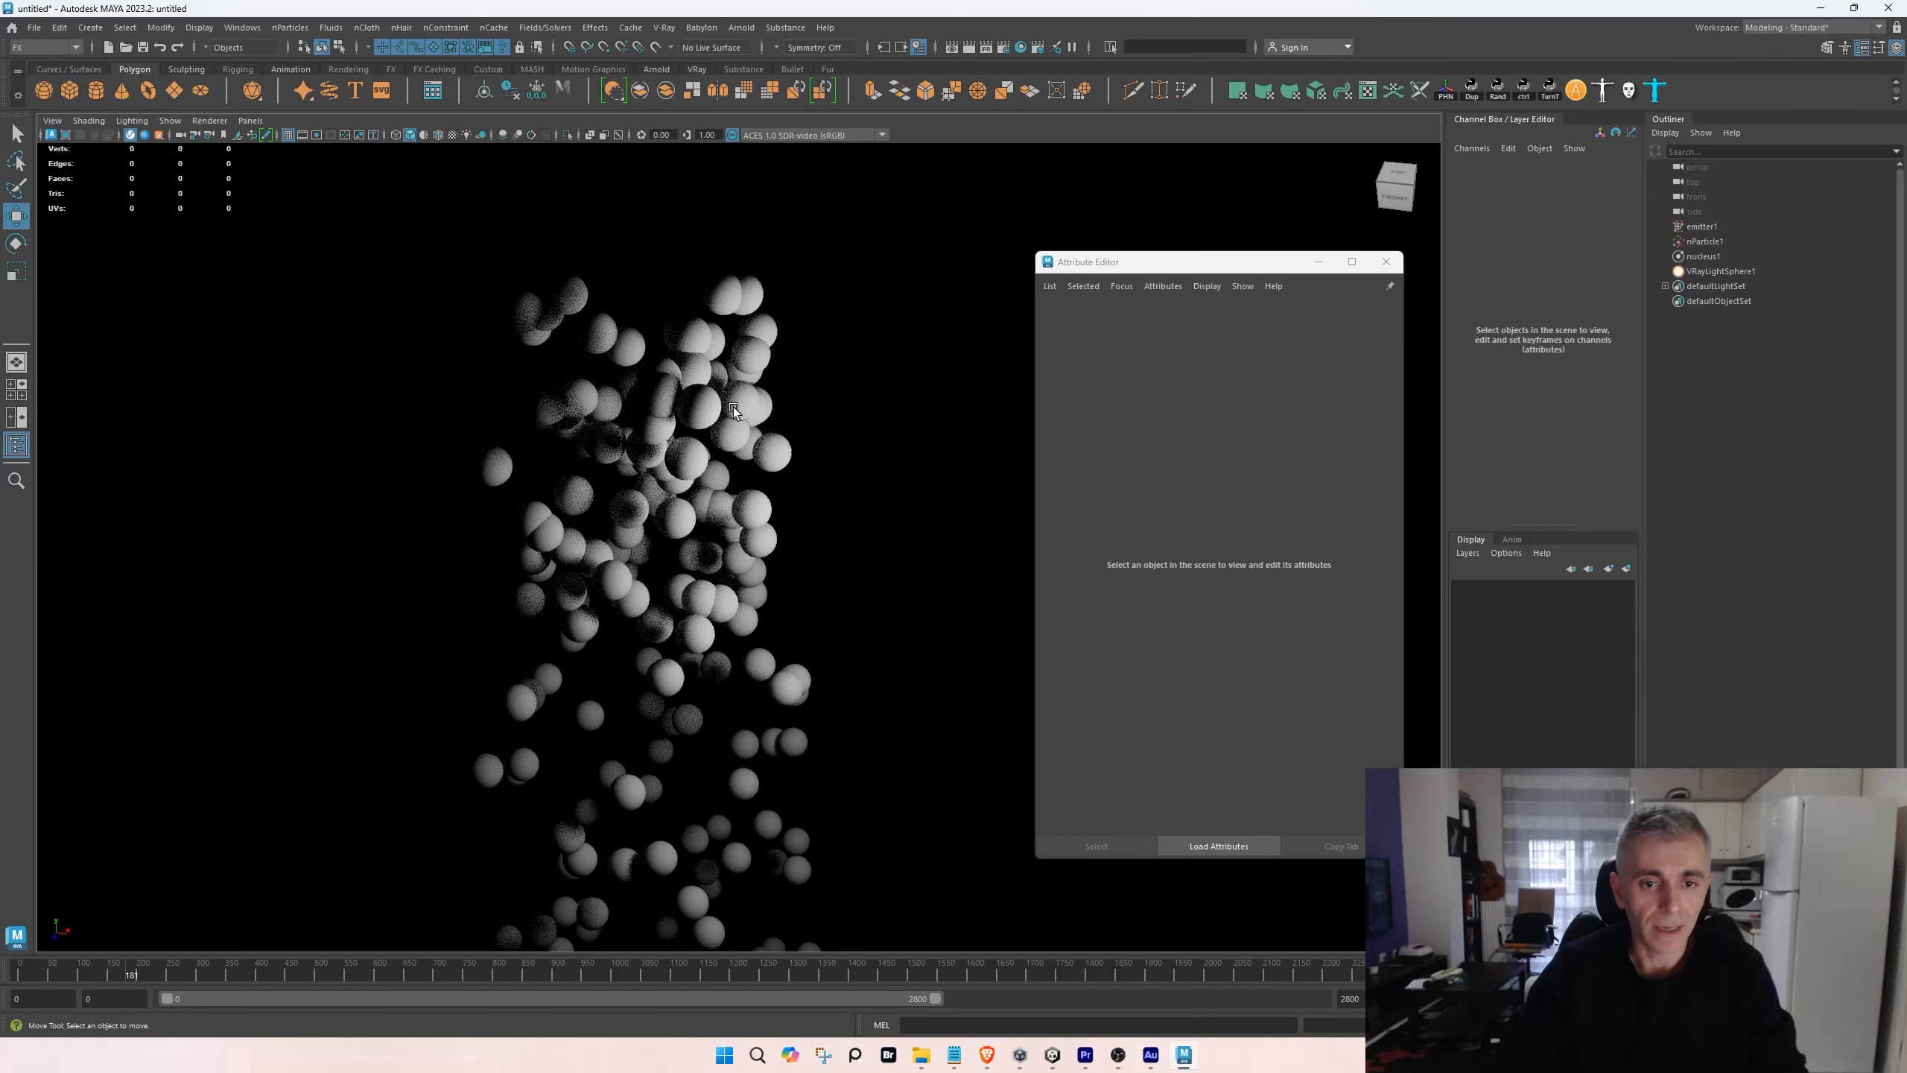
- Switch the viewport renderer back to Viewport 2.0 and reframe the particles and light
click(210, 120)
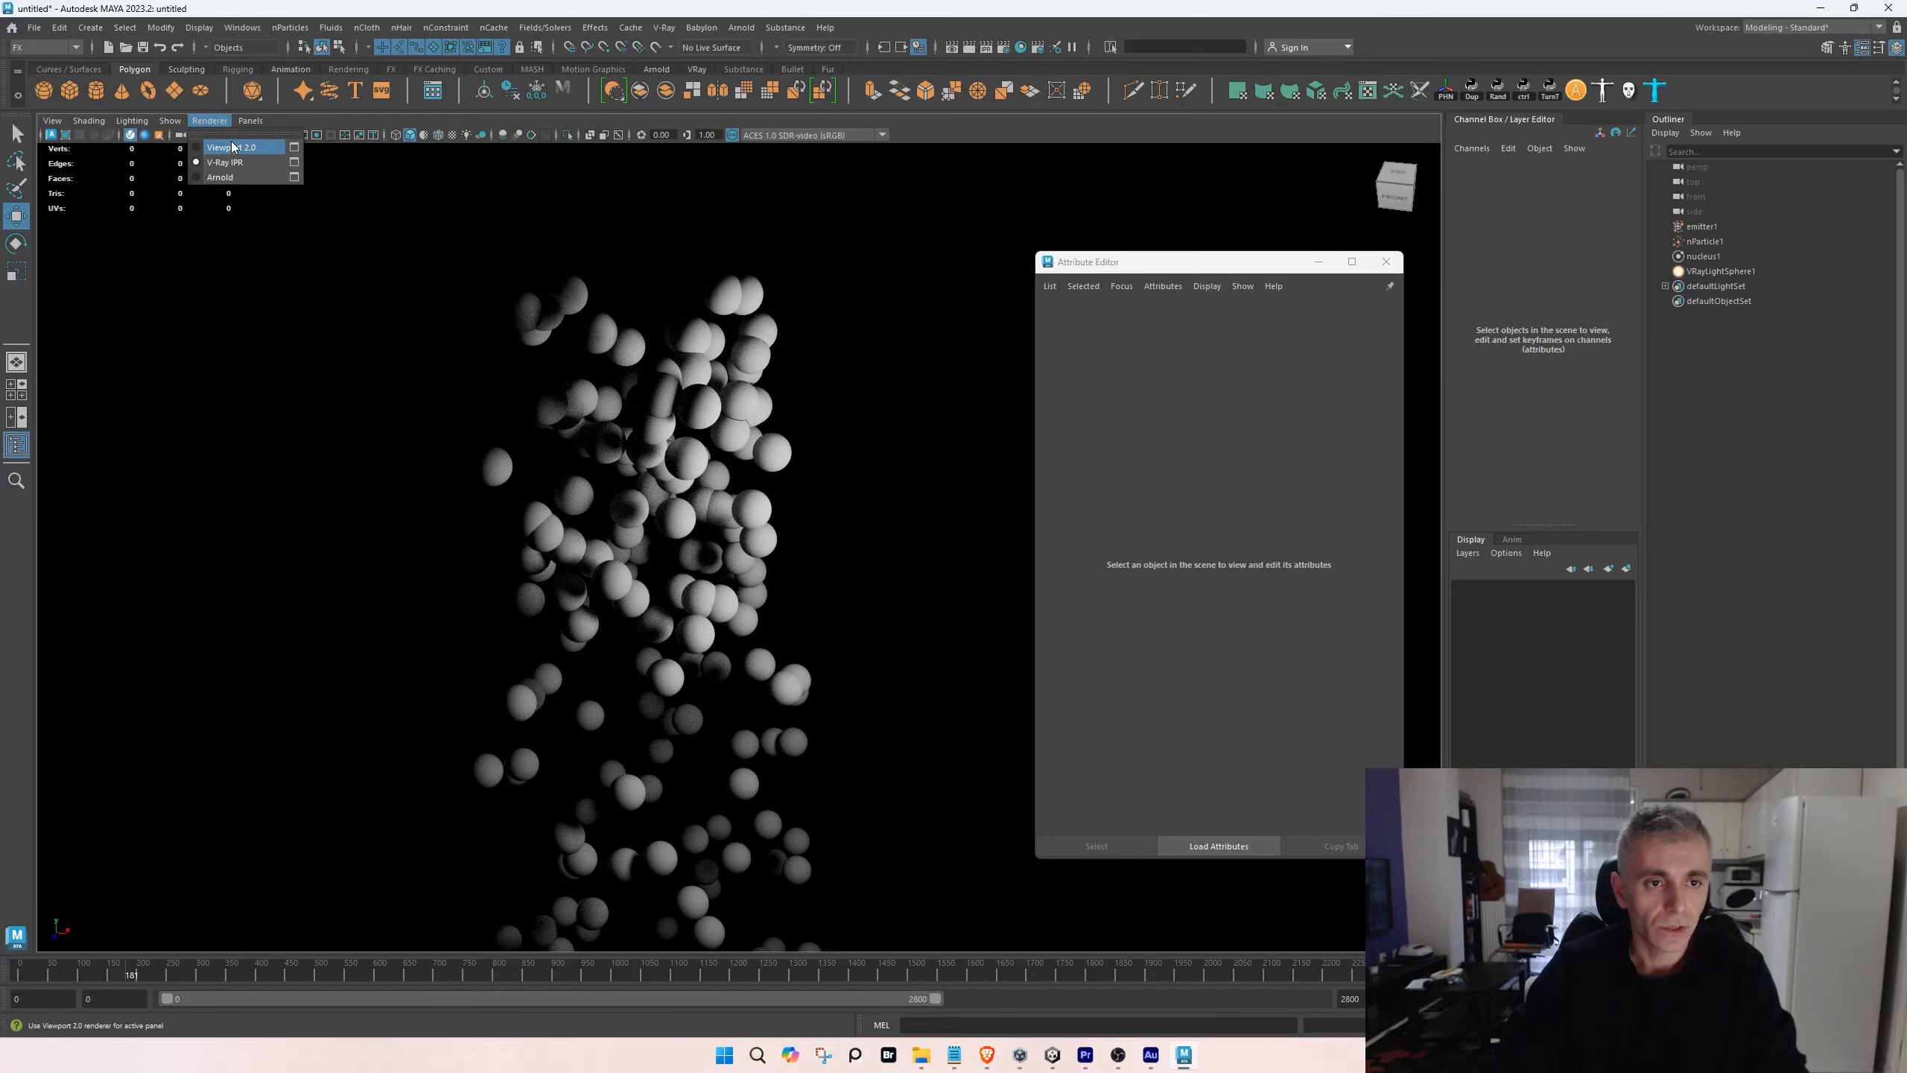
click(231, 147)
alt+drag(766, 421, 868, 458)
alt+right_drag(869, 458, 824, 444)
alt+middle_drag(864, 470, 872, 460)
alt+right_drag(873, 460, 815, 444)
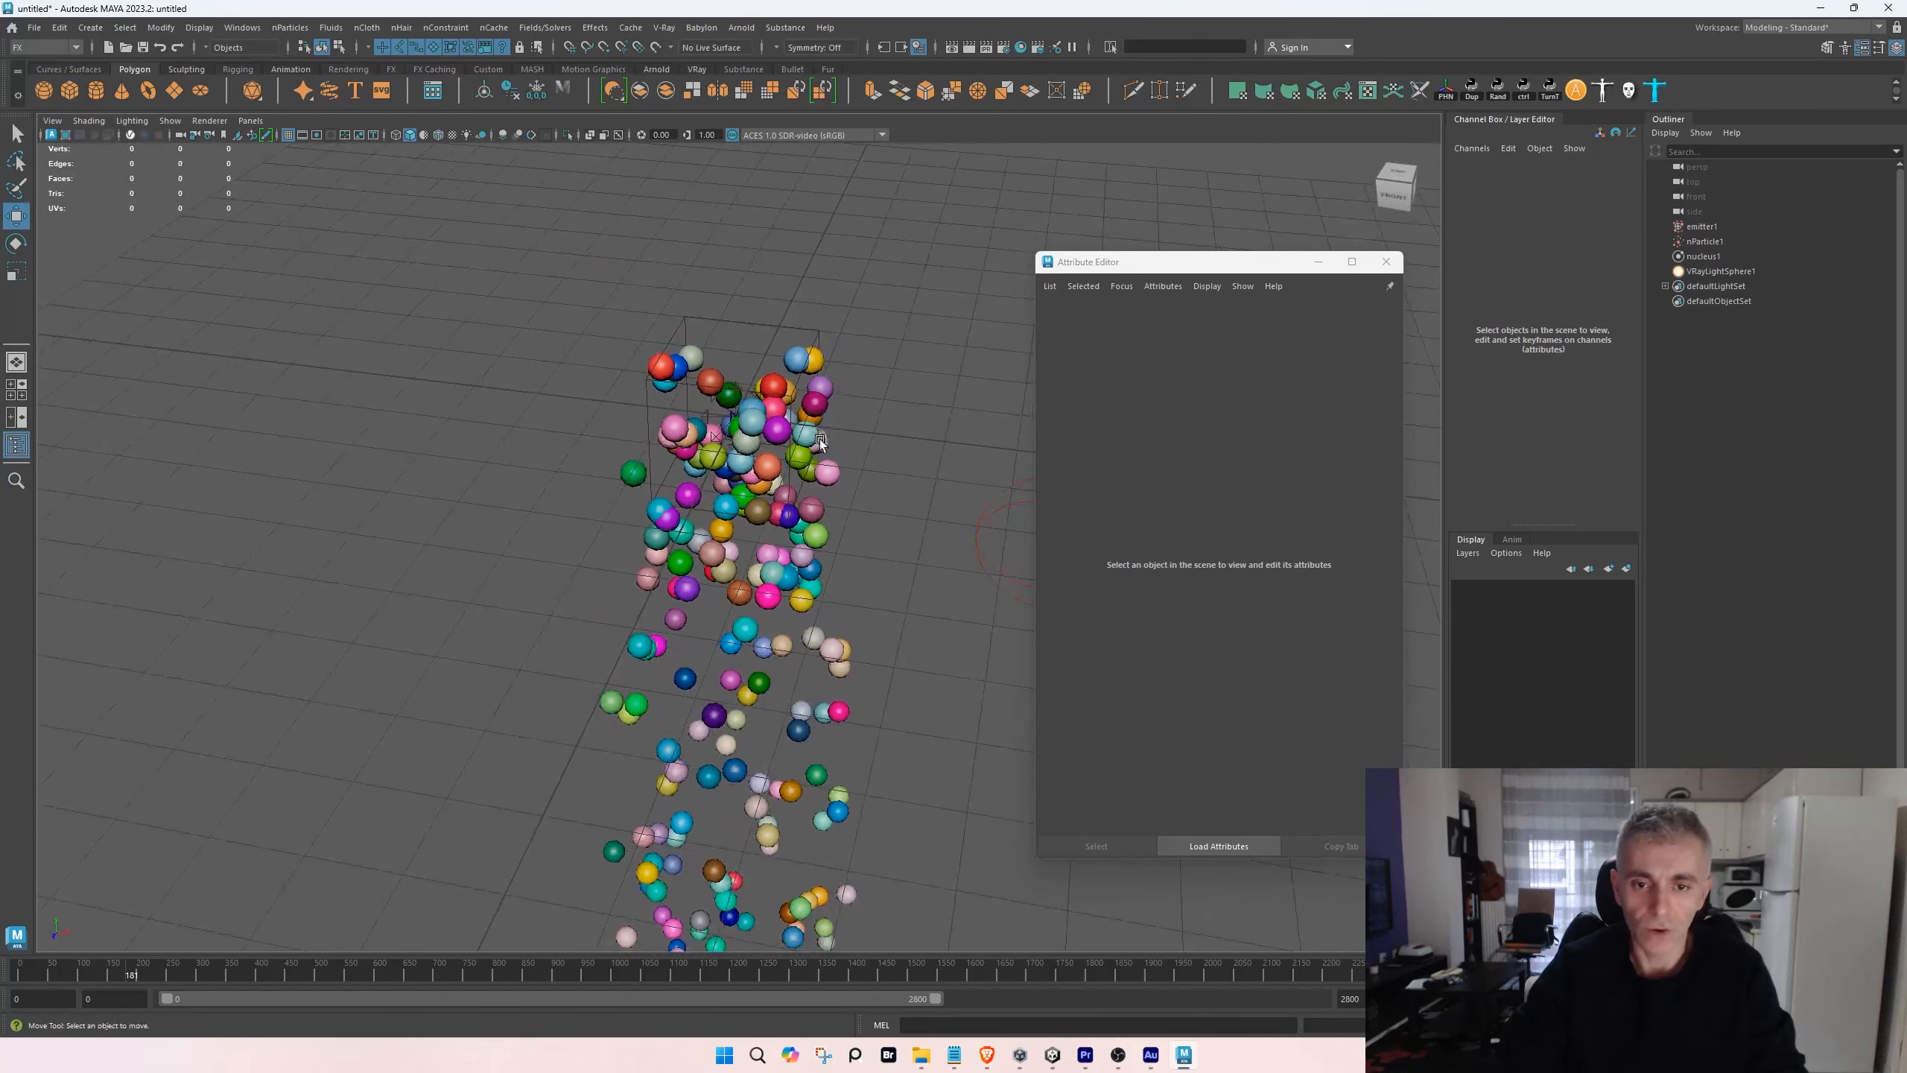
- Open the Hypershade and graph the network of the VRayMtl1 material in its work area
alt+middle_drag(815, 443, 847, 418)
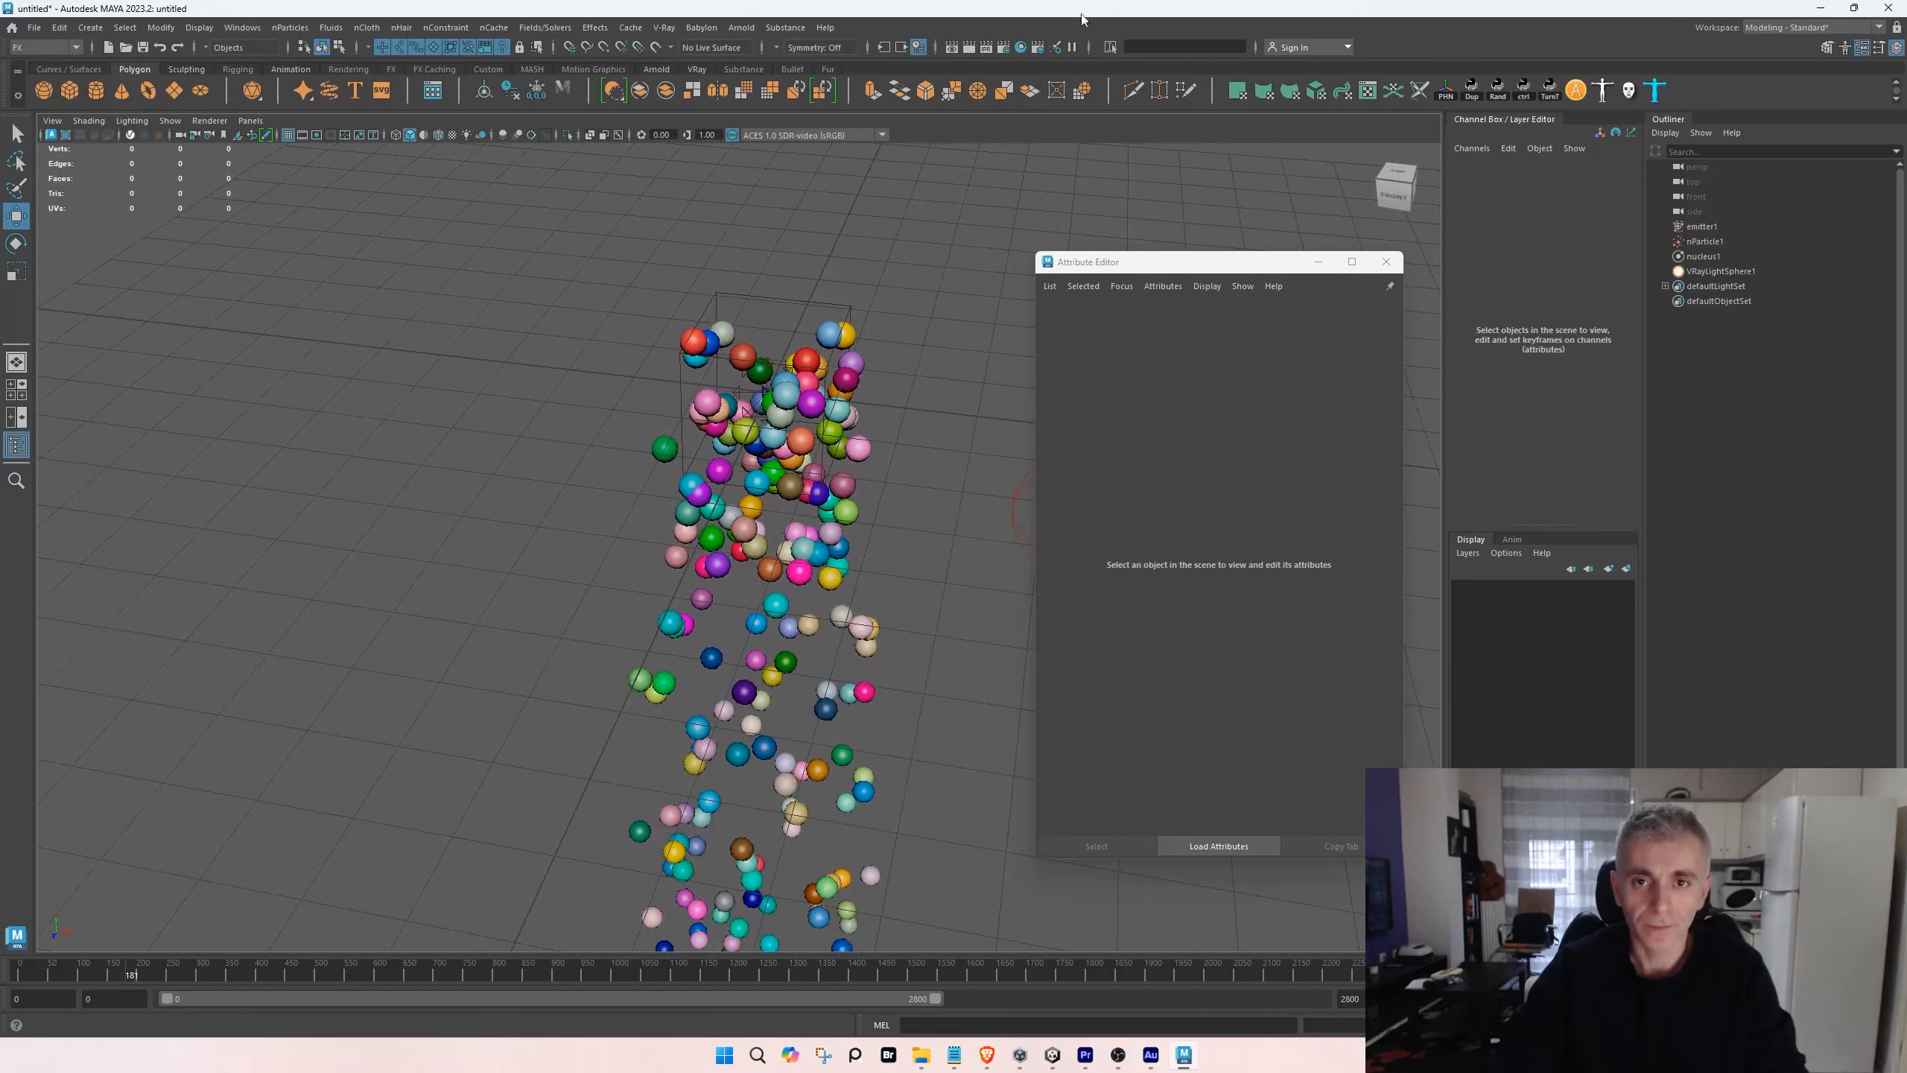
click(1022, 47)
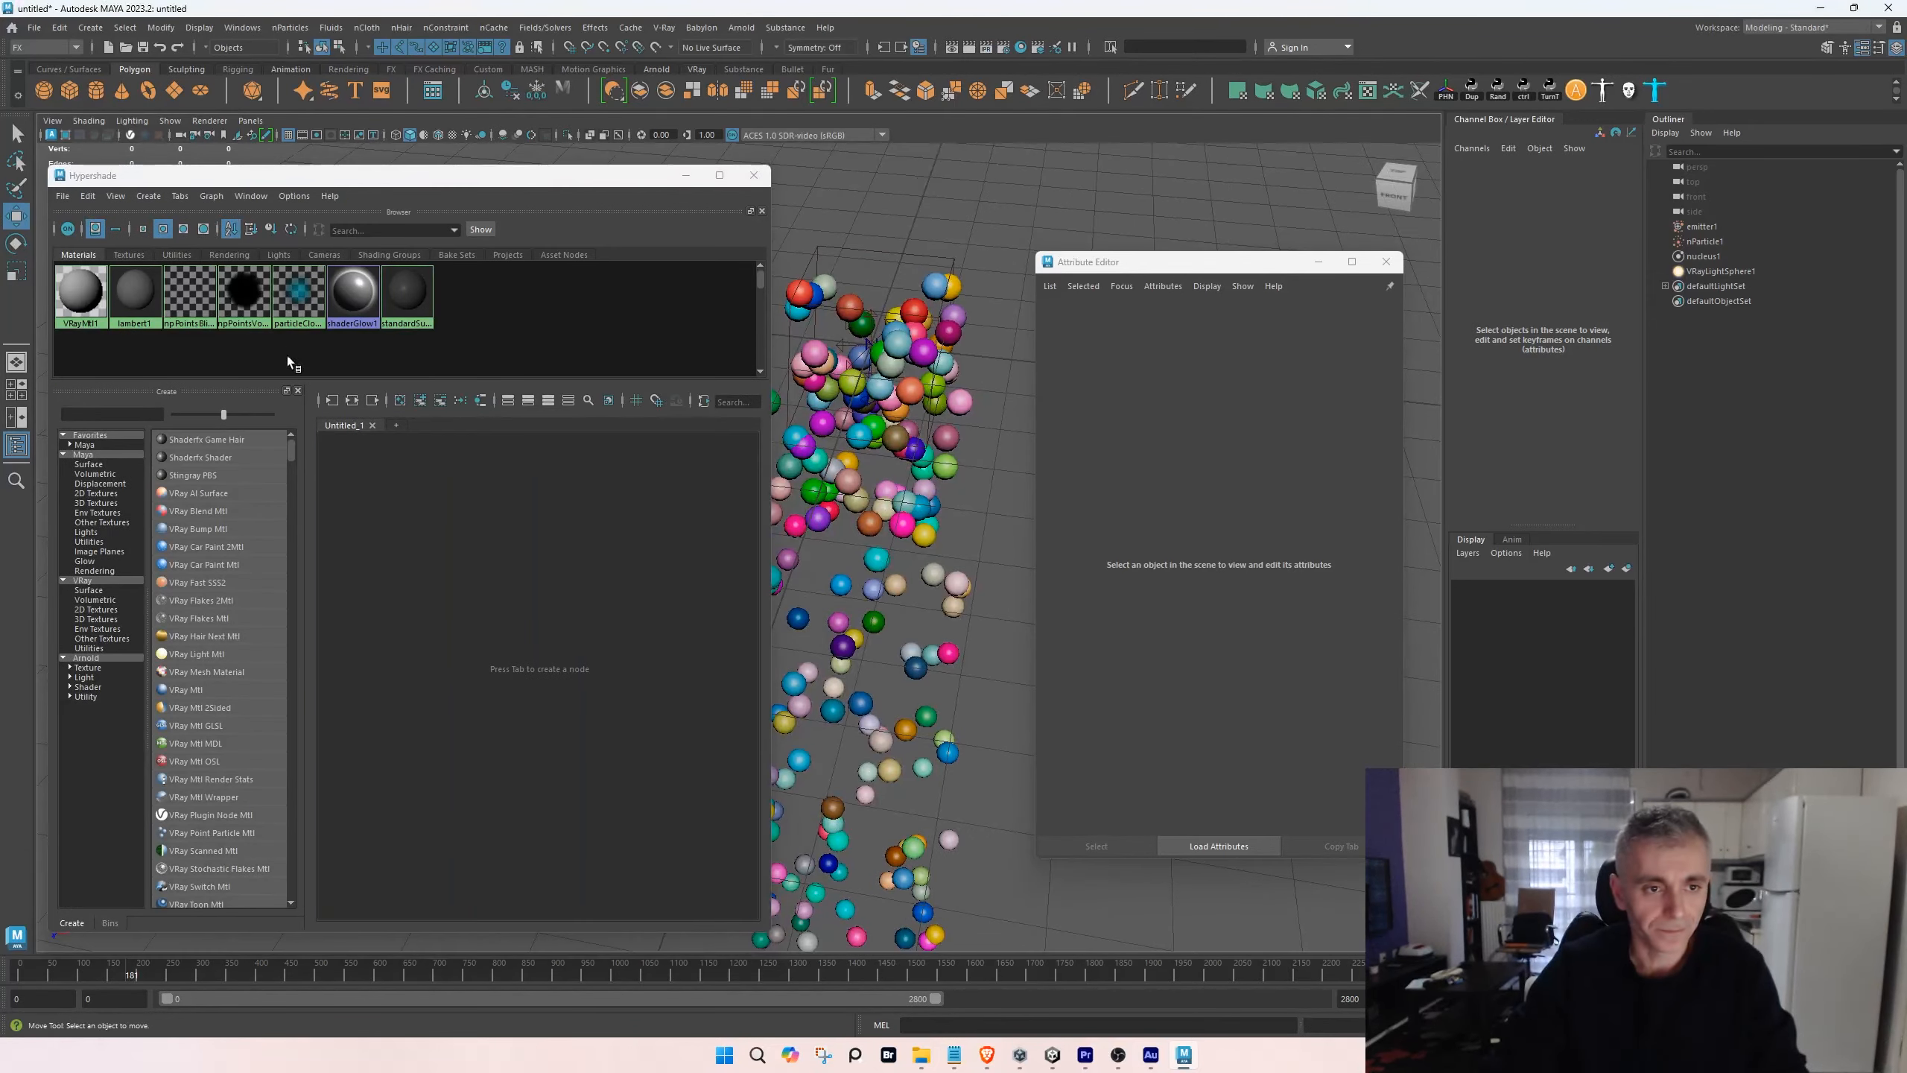
right_drag(91, 306, 194, 372)
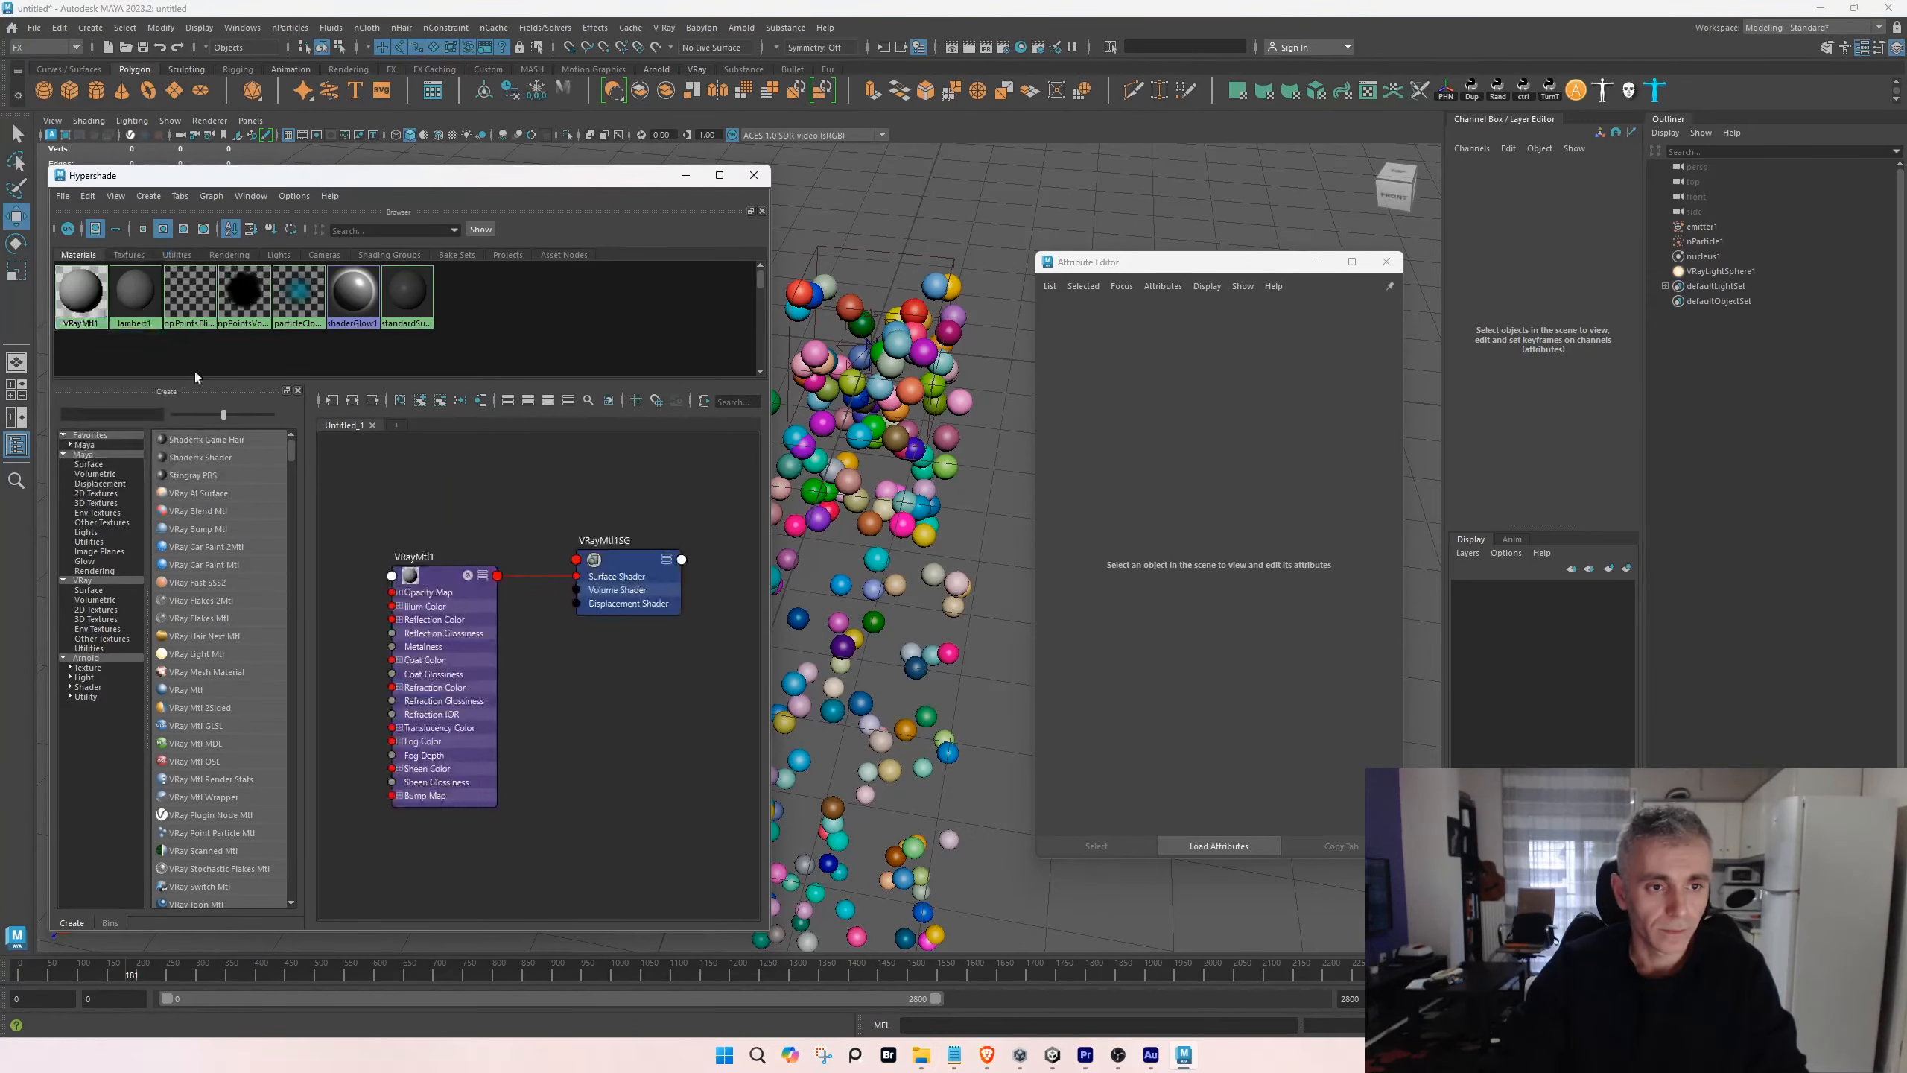
alt+middle_drag(352, 639, 504, 624)
scroll(503, 623, up, 3)
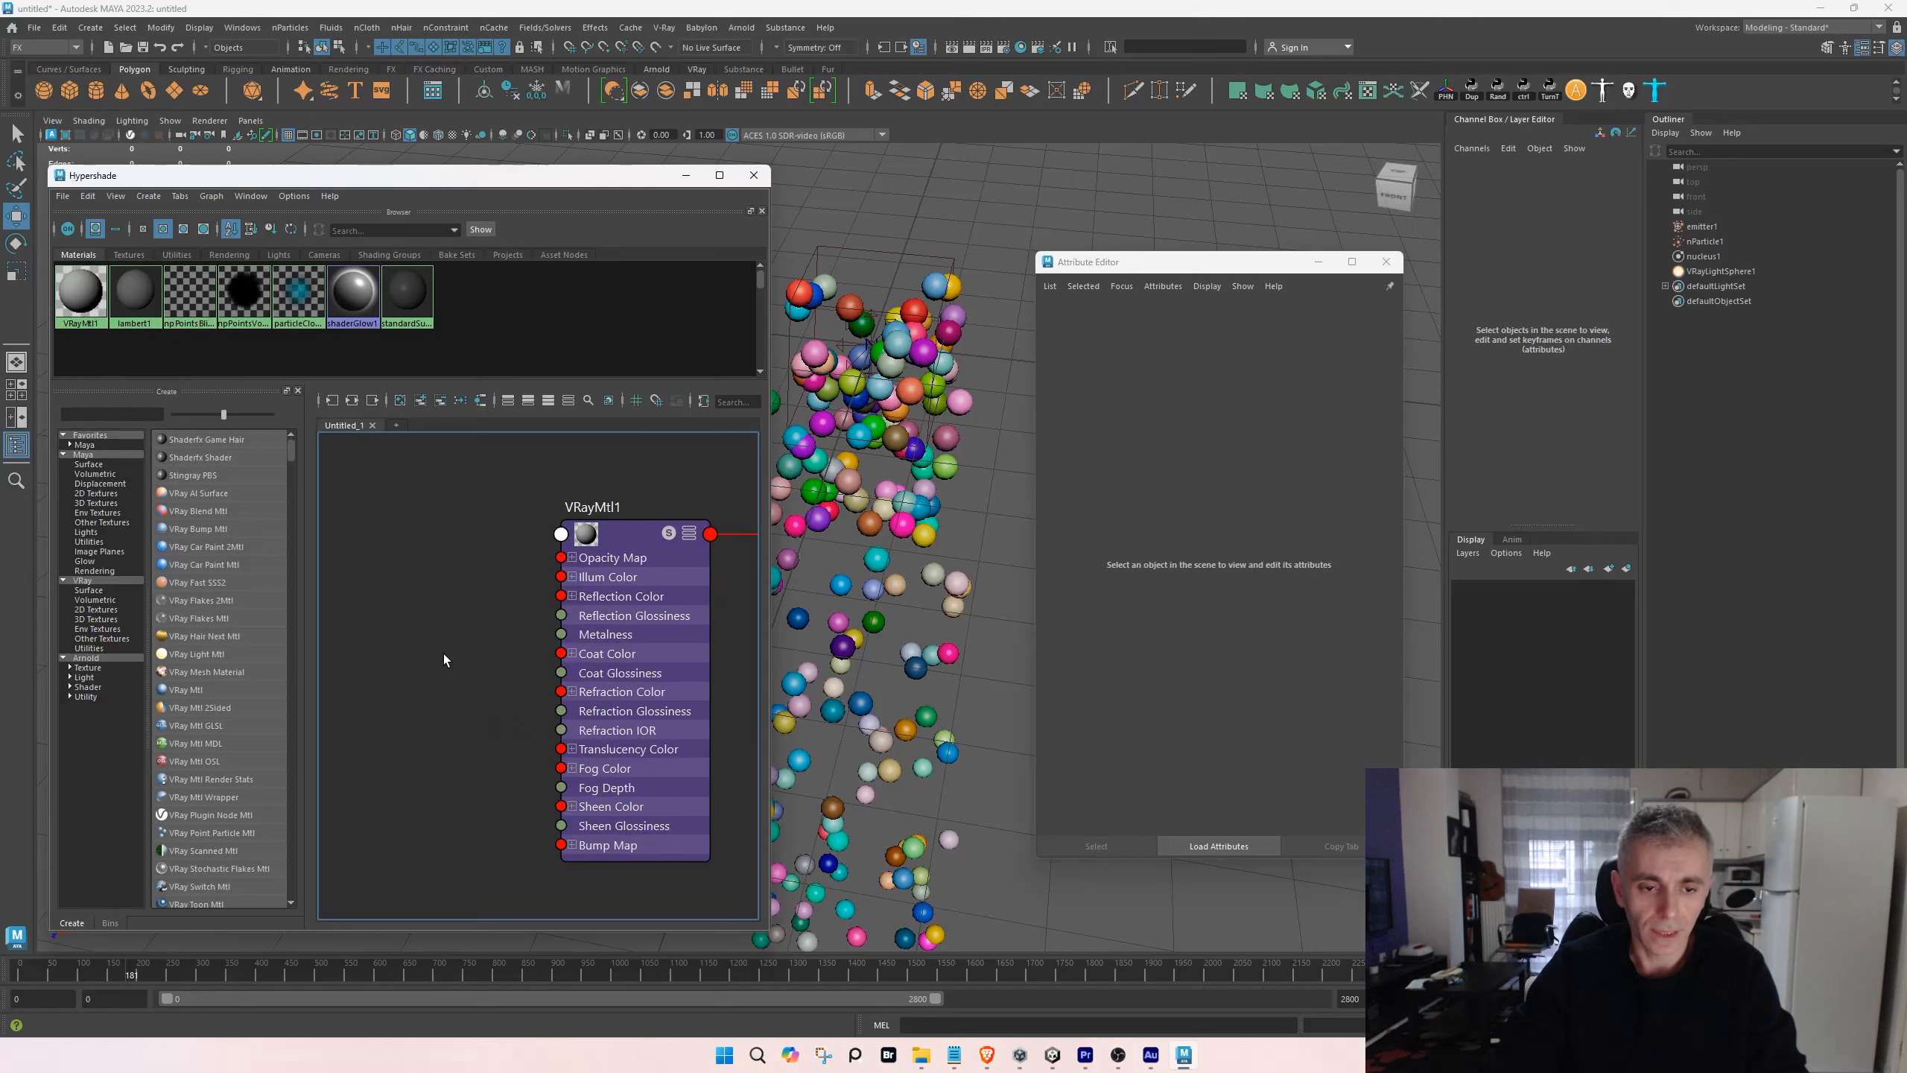
- Create a particleSamplerInfo node and place it beside the VRayMtl1 node in the graph
key(Tab)
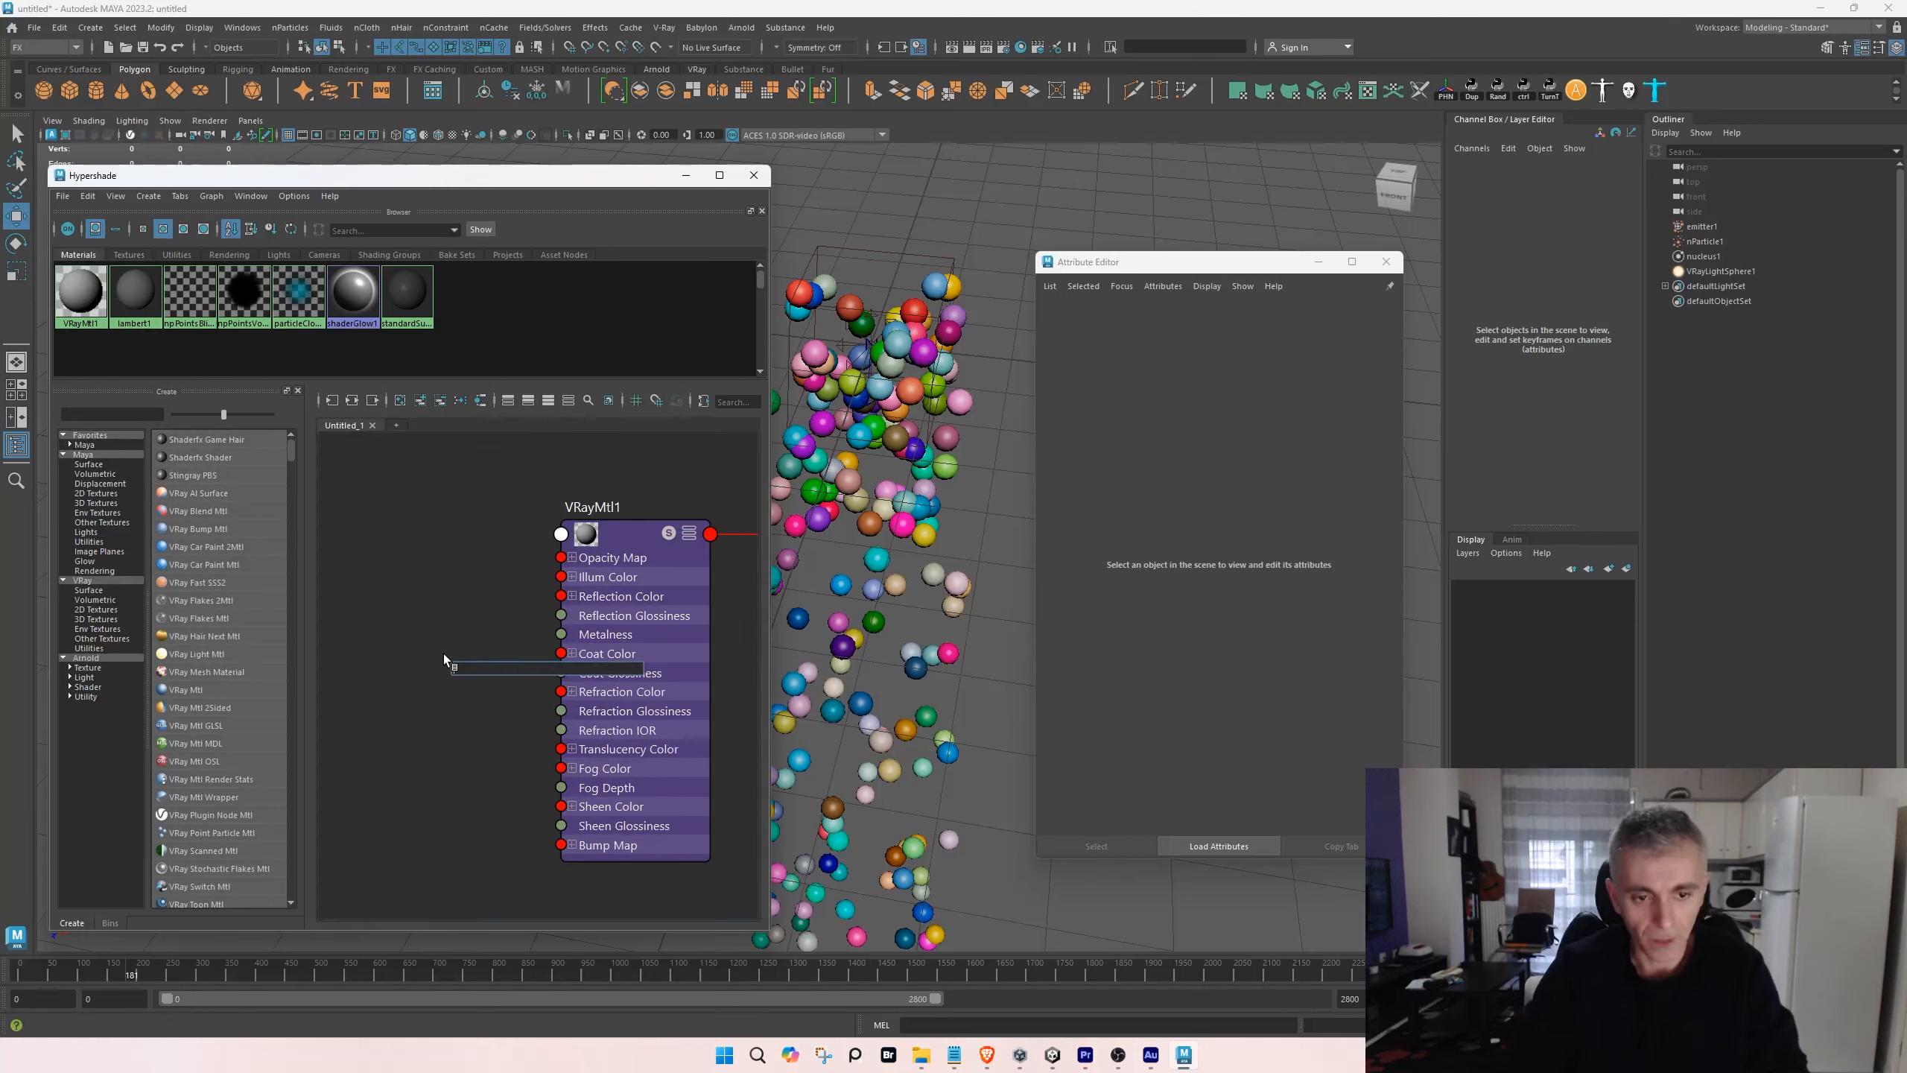
text(particlesa)
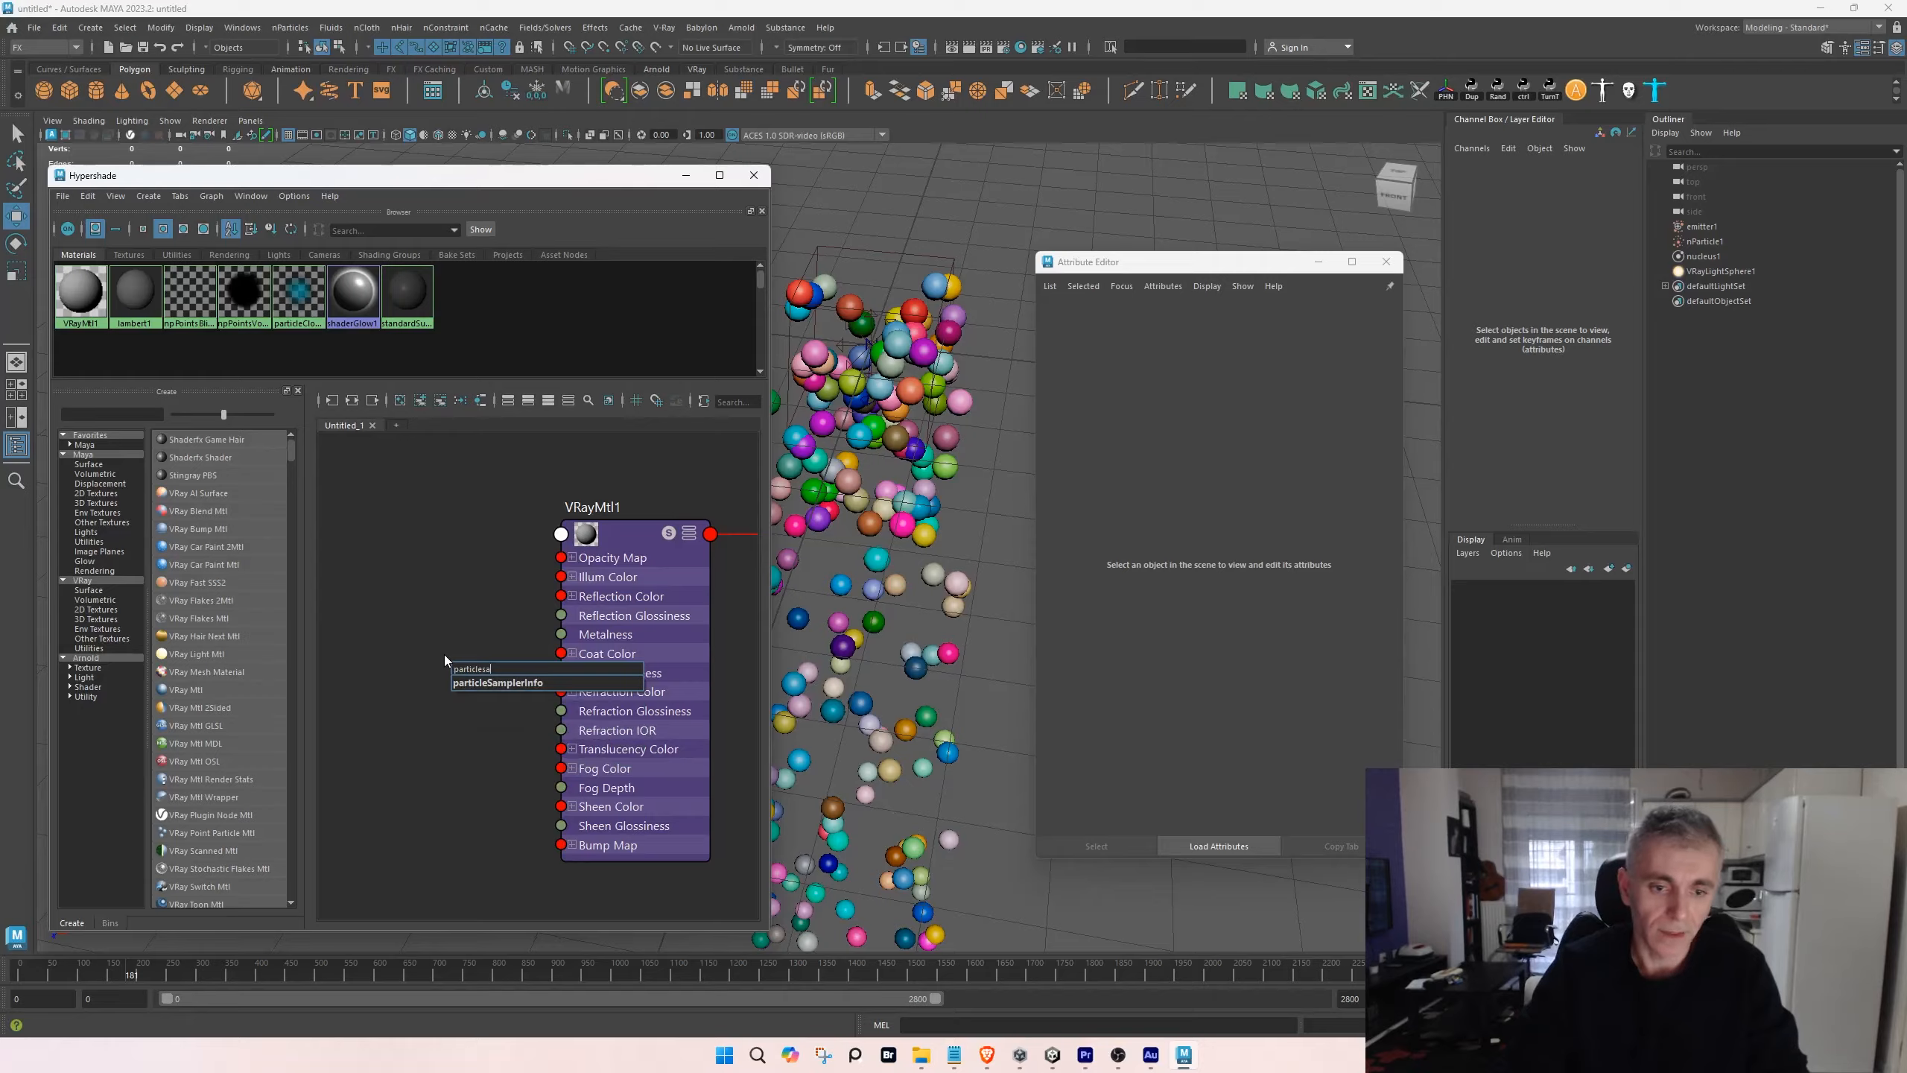
key(Return)
drag(586, 684, 450, 572)
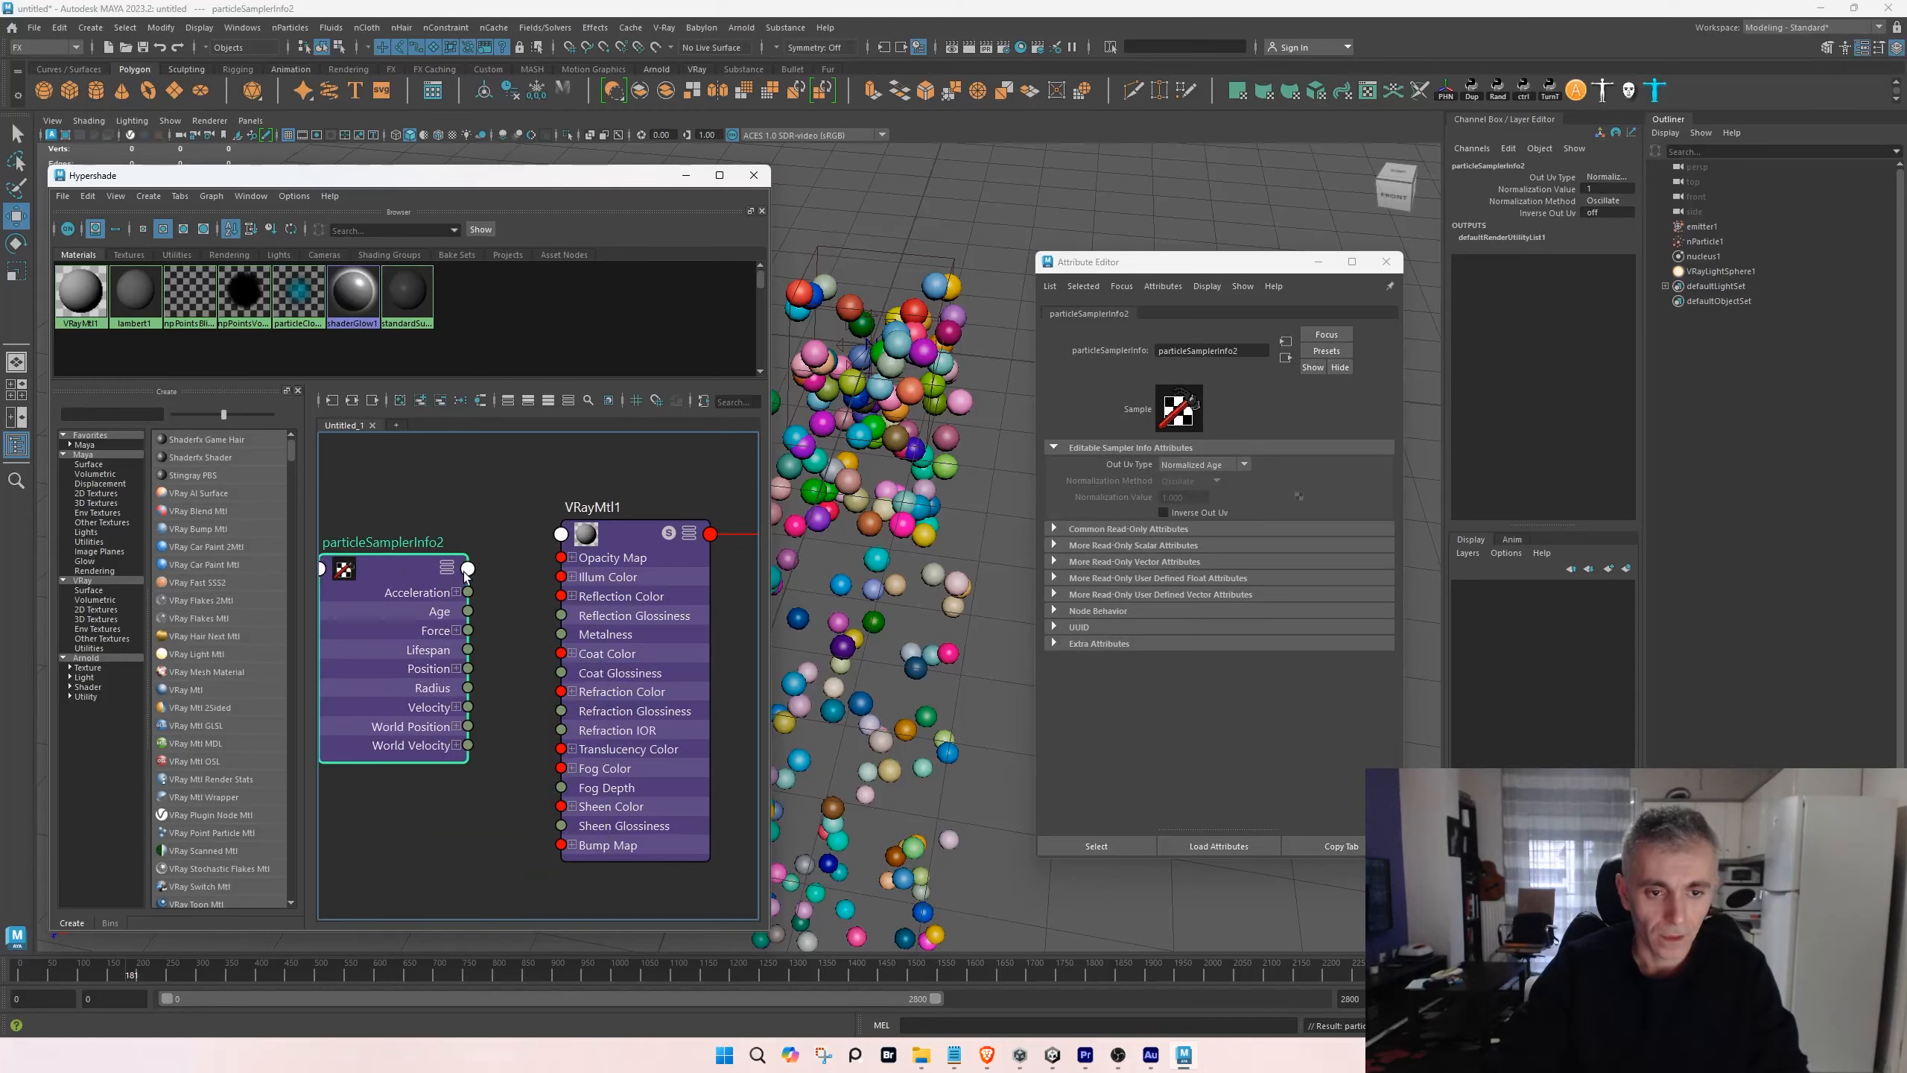
- Show all attributes of both nodes and connect the particle sampler's Rgb PP output to VRayMtl1's color input
click(448, 568)
click(448, 568)
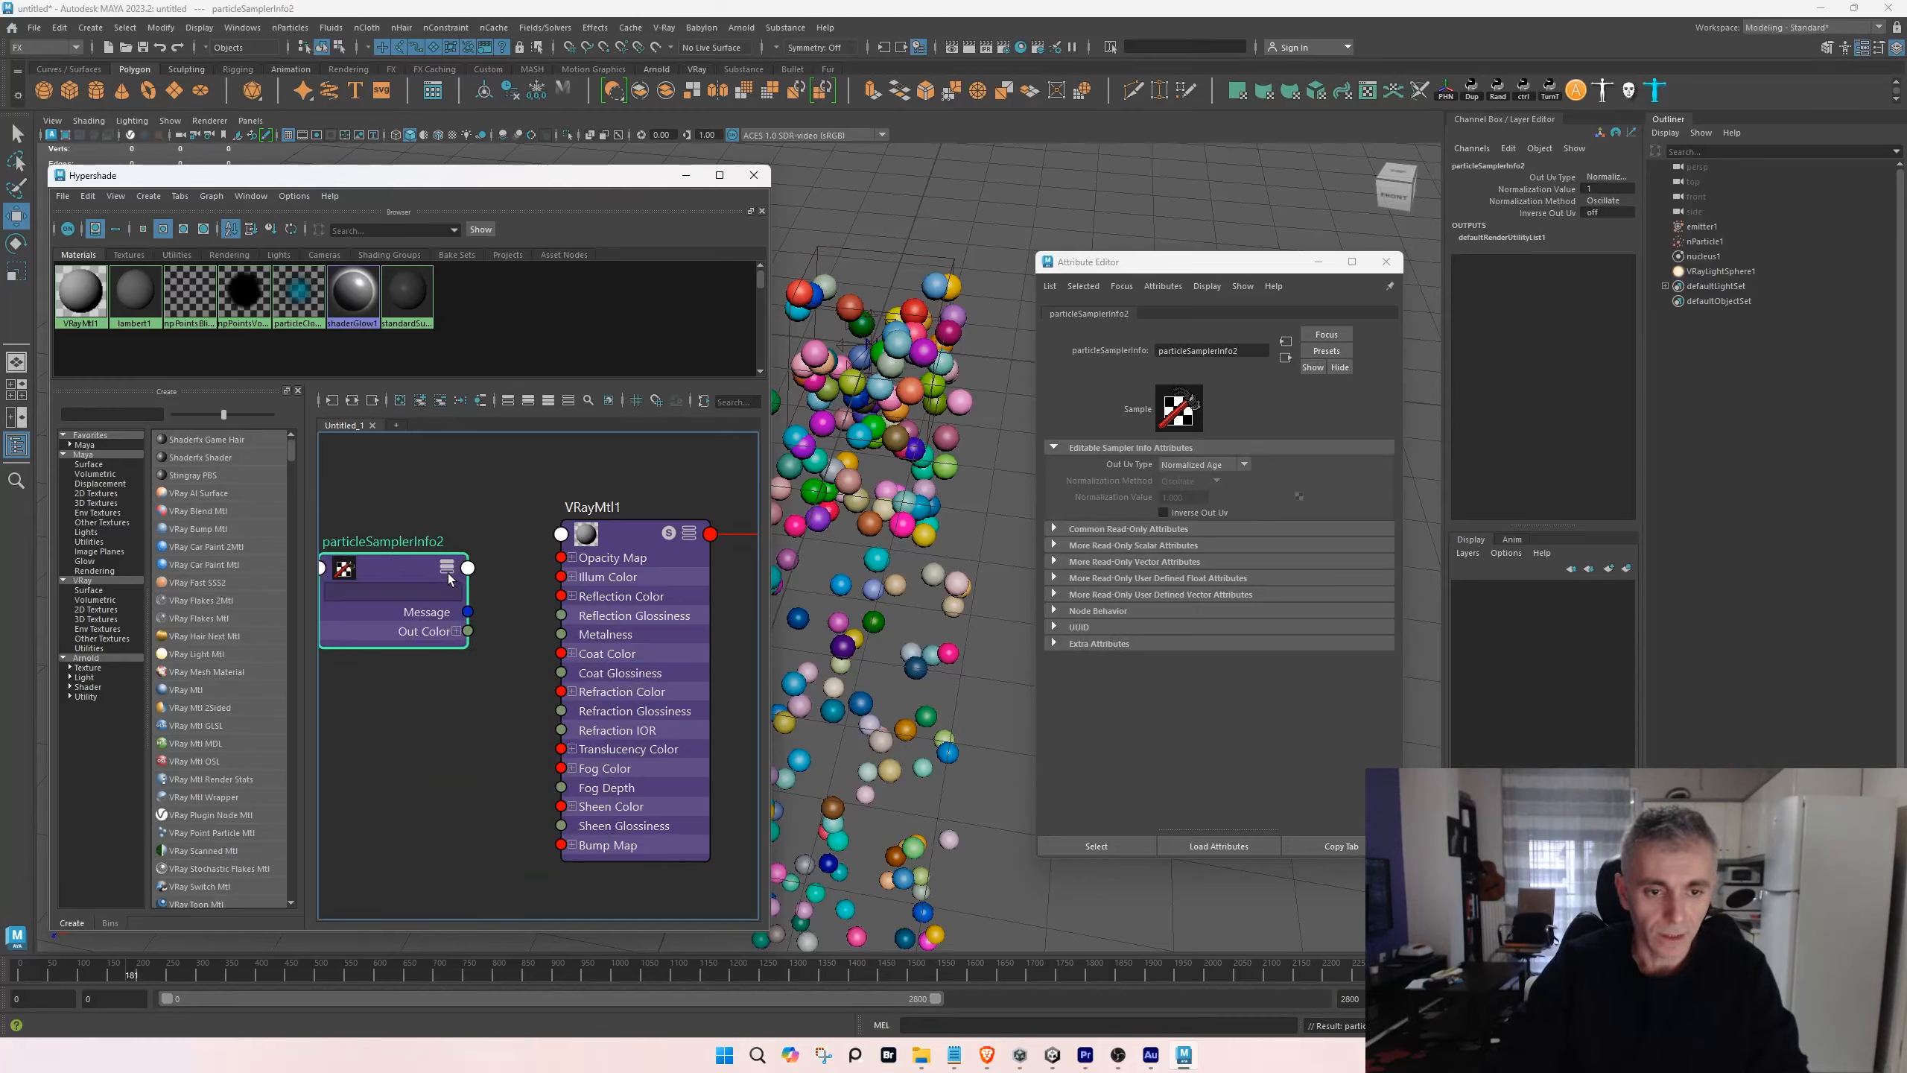
click(448, 570)
click(690, 534)
click(690, 534)
click(690, 534)
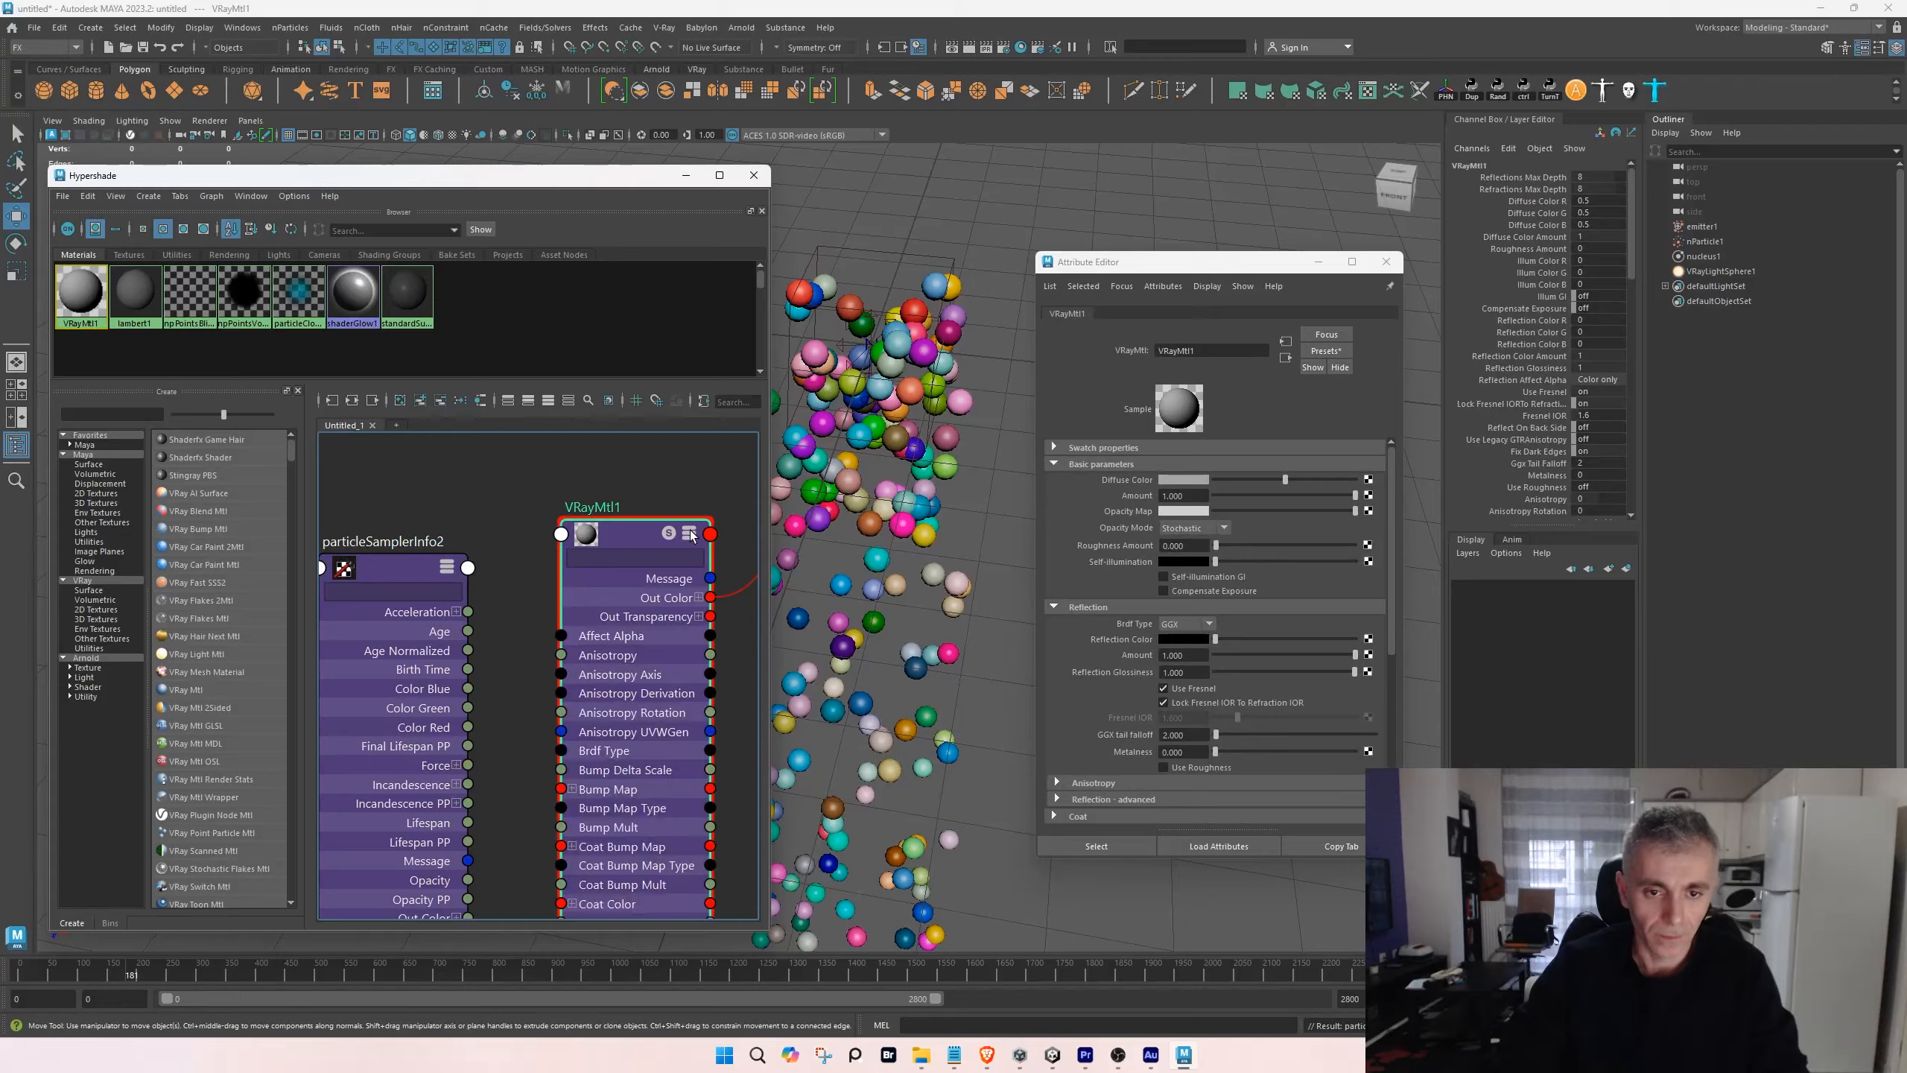
alt+middle_drag(504, 669, 533, 487)
alt+middle_drag(504, 719, 480, 592)
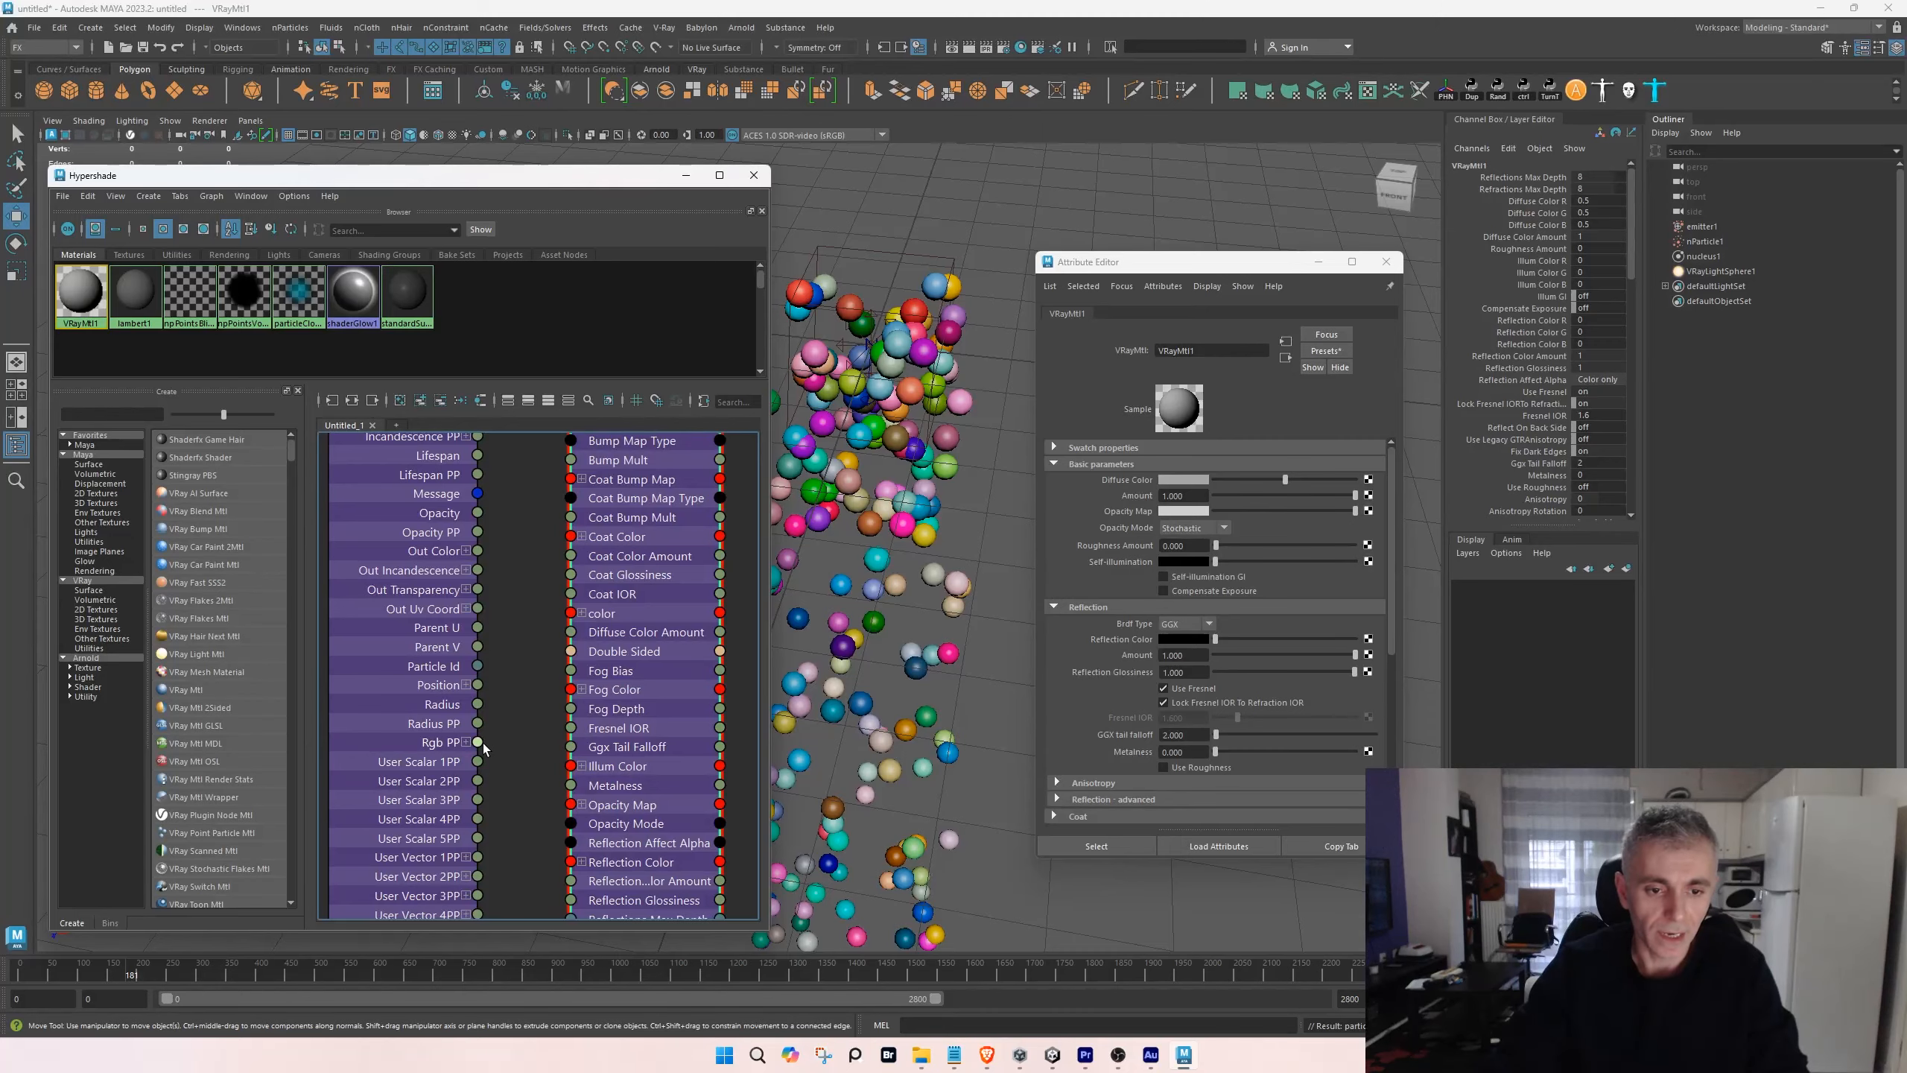
drag(478, 742, 571, 612)
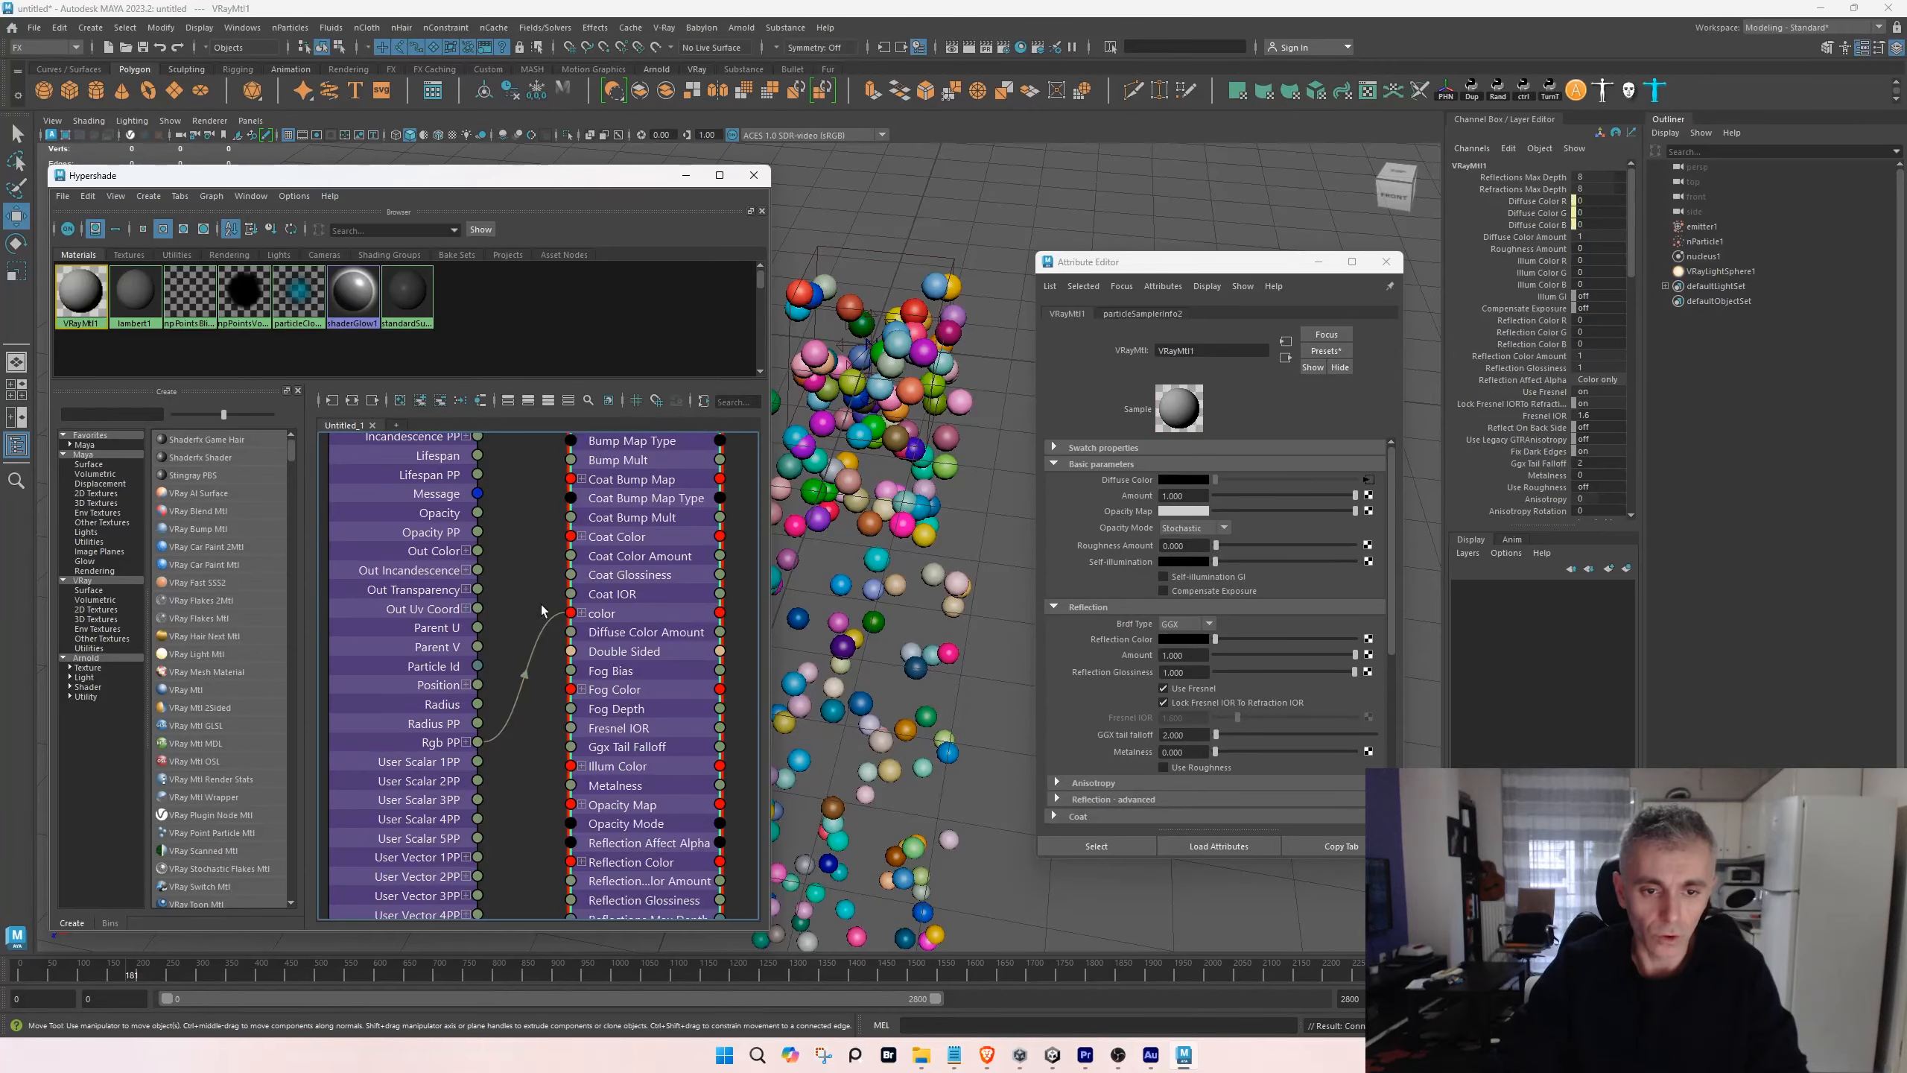
- Minimize the Hypershade, preview the particles with V-Ray IPR in the viewport, and return to Viewport 2.0
click(685, 175)
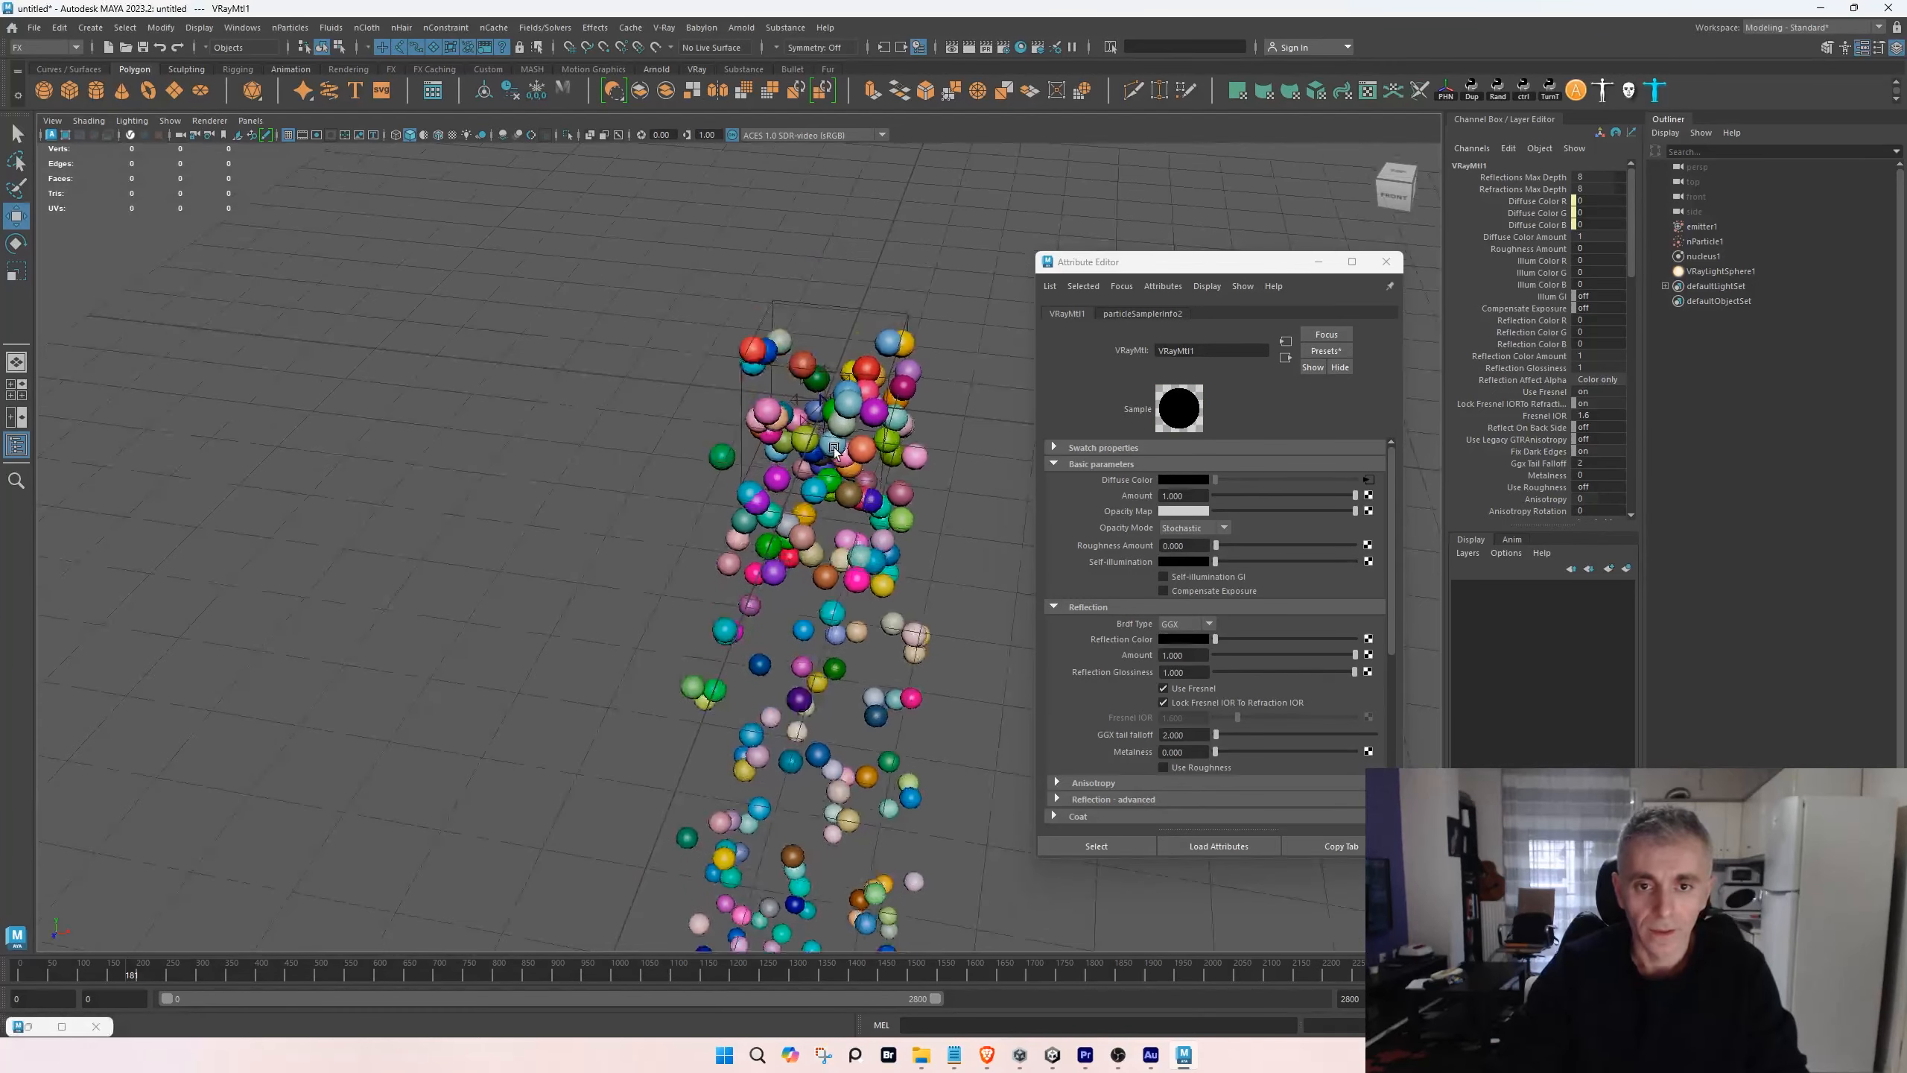
alt+middle_drag(861, 460, 786, 494)
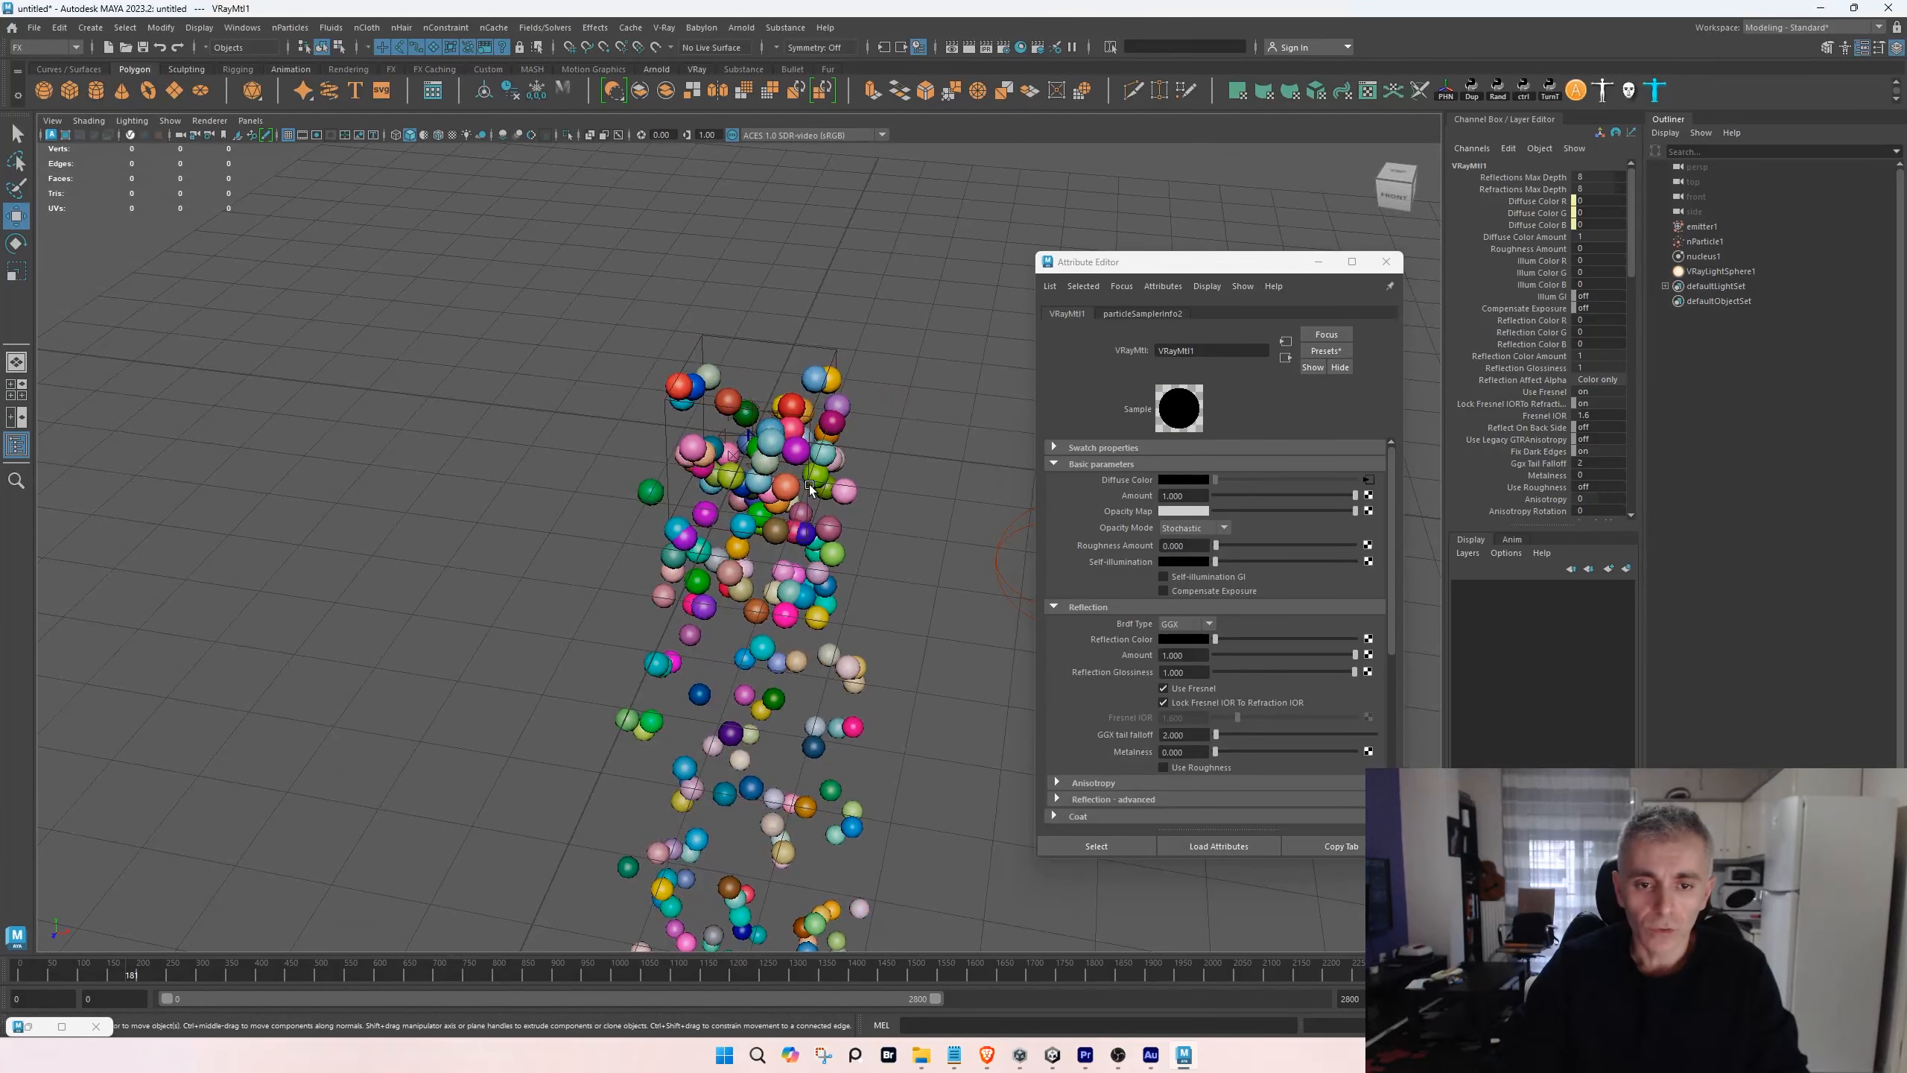
click(207, 122)
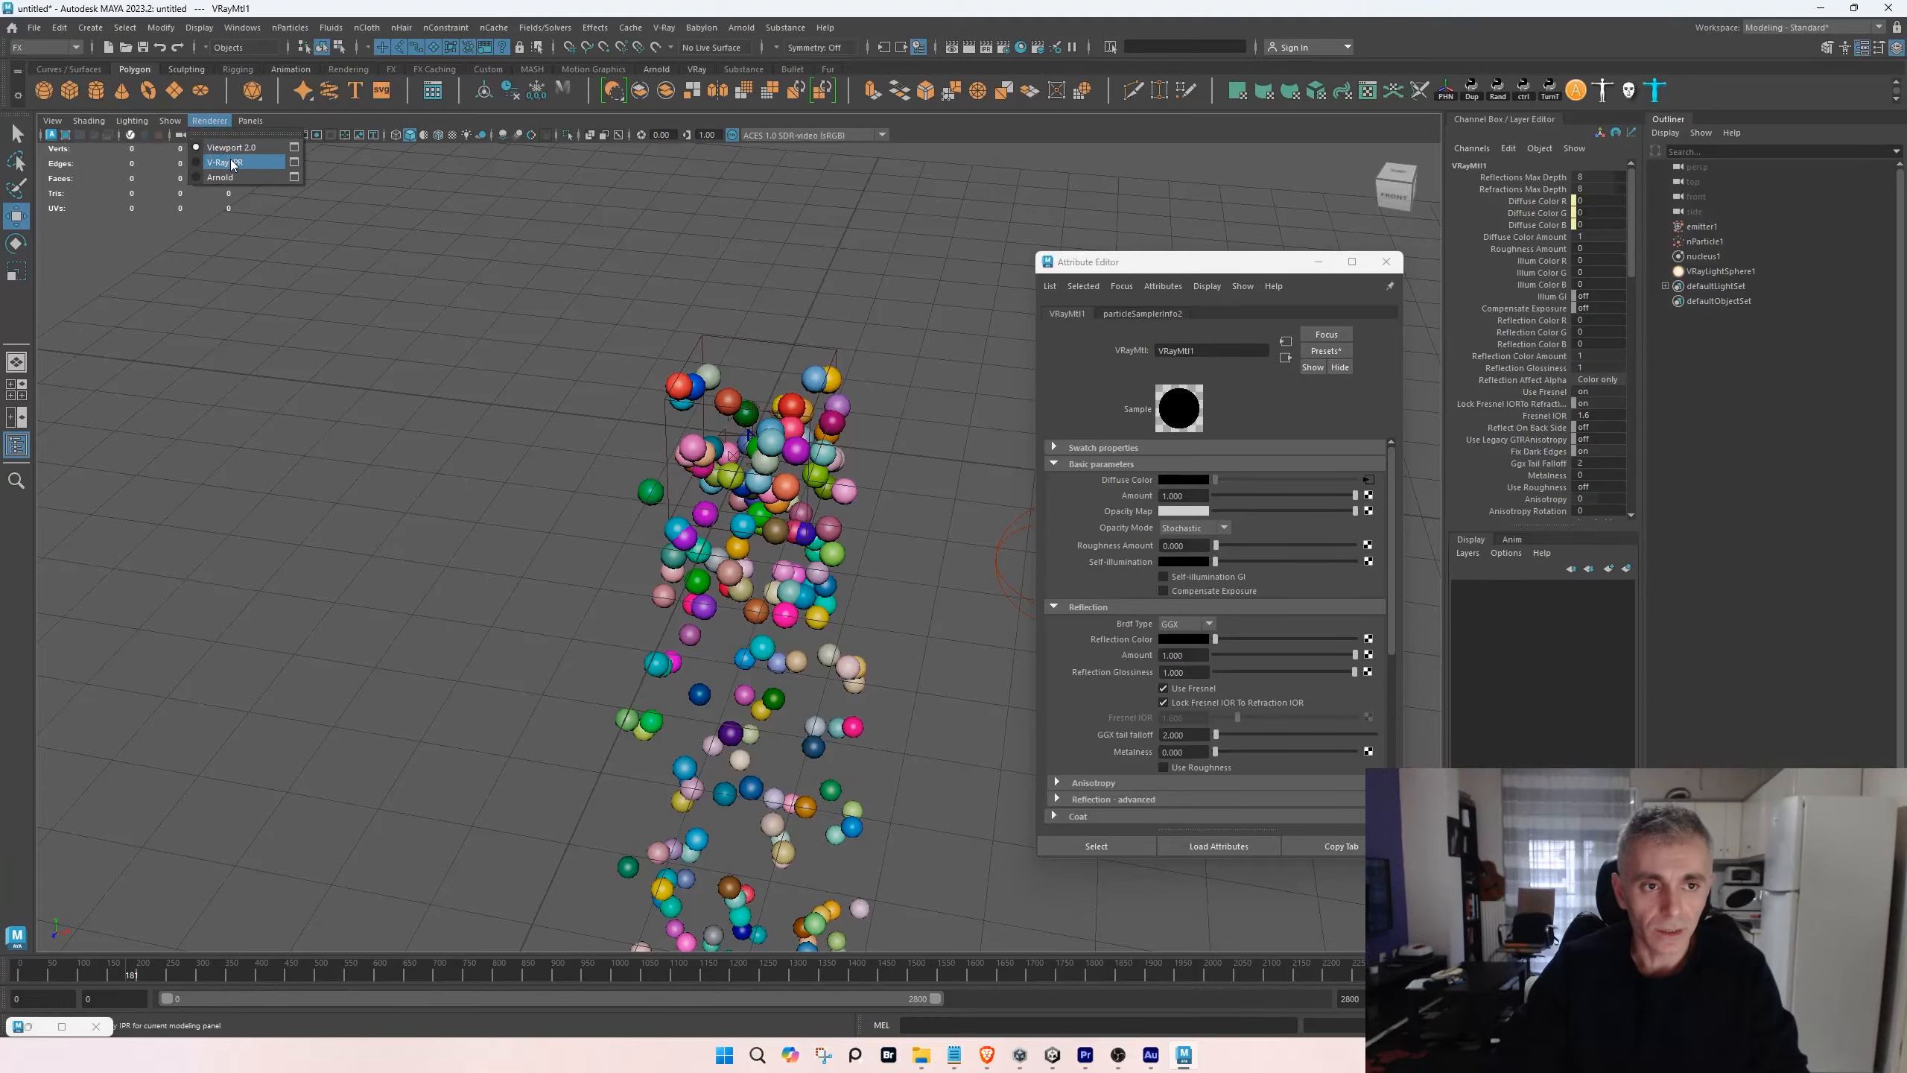
click(231, 164)
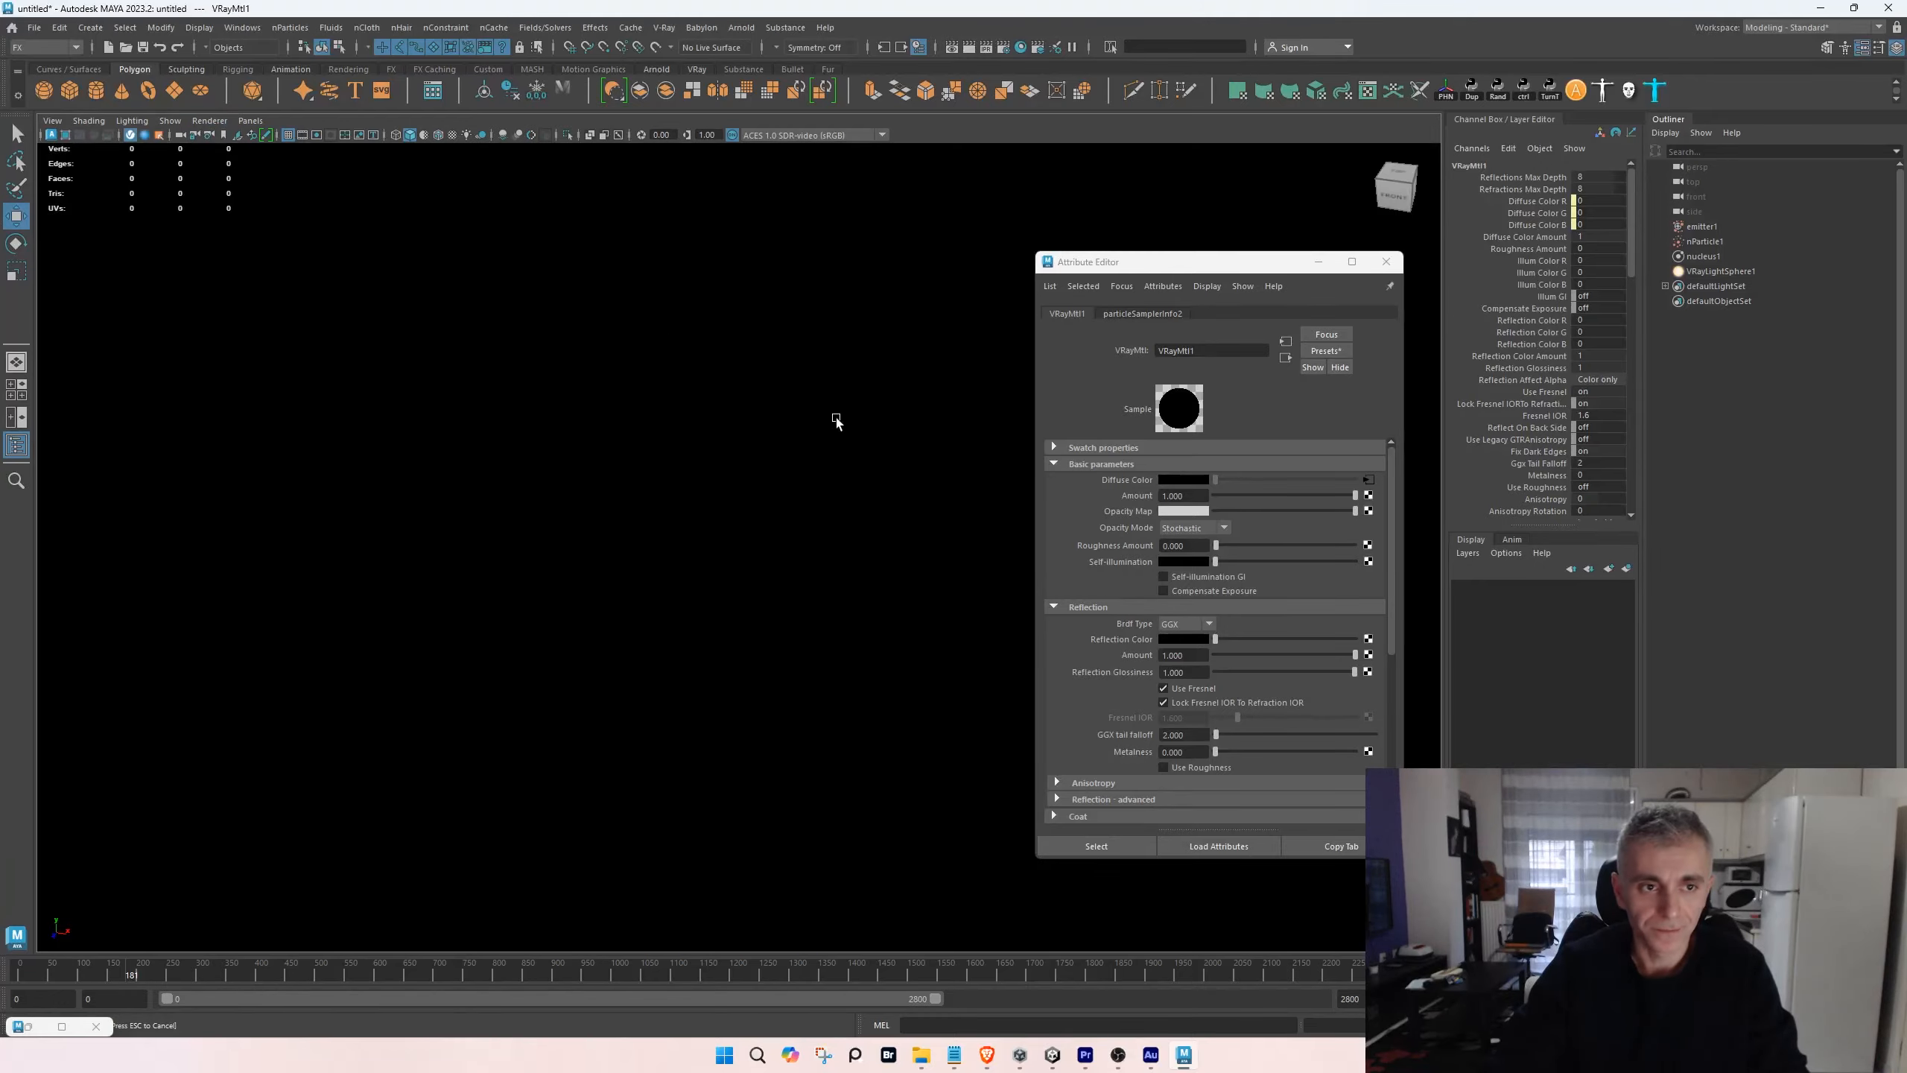
click(209, 121)
click(225, 146)
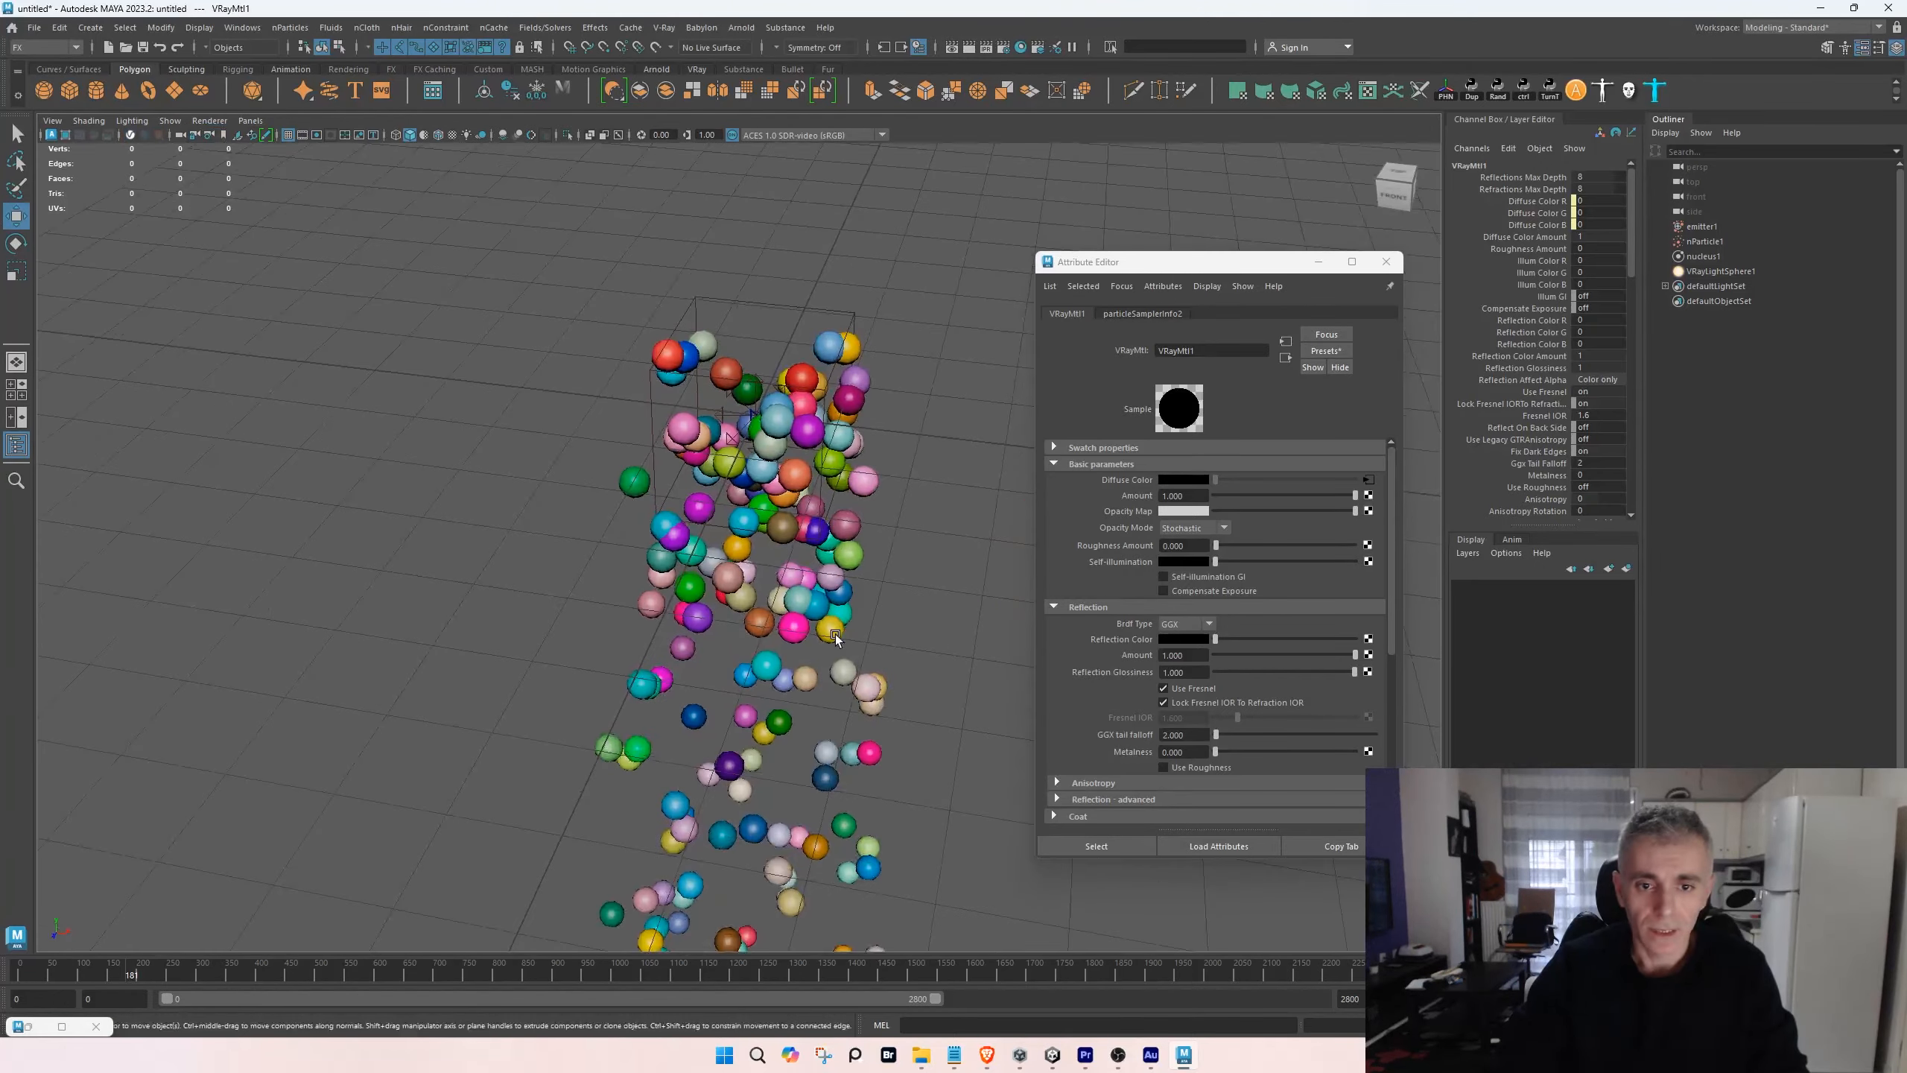
- Add V-Ray's per-particle attribute export to the nParticle shape and enable RGB in its extra V-Ray attributes
alt+drag(836, 637, 860, 360)
click(860, 361)
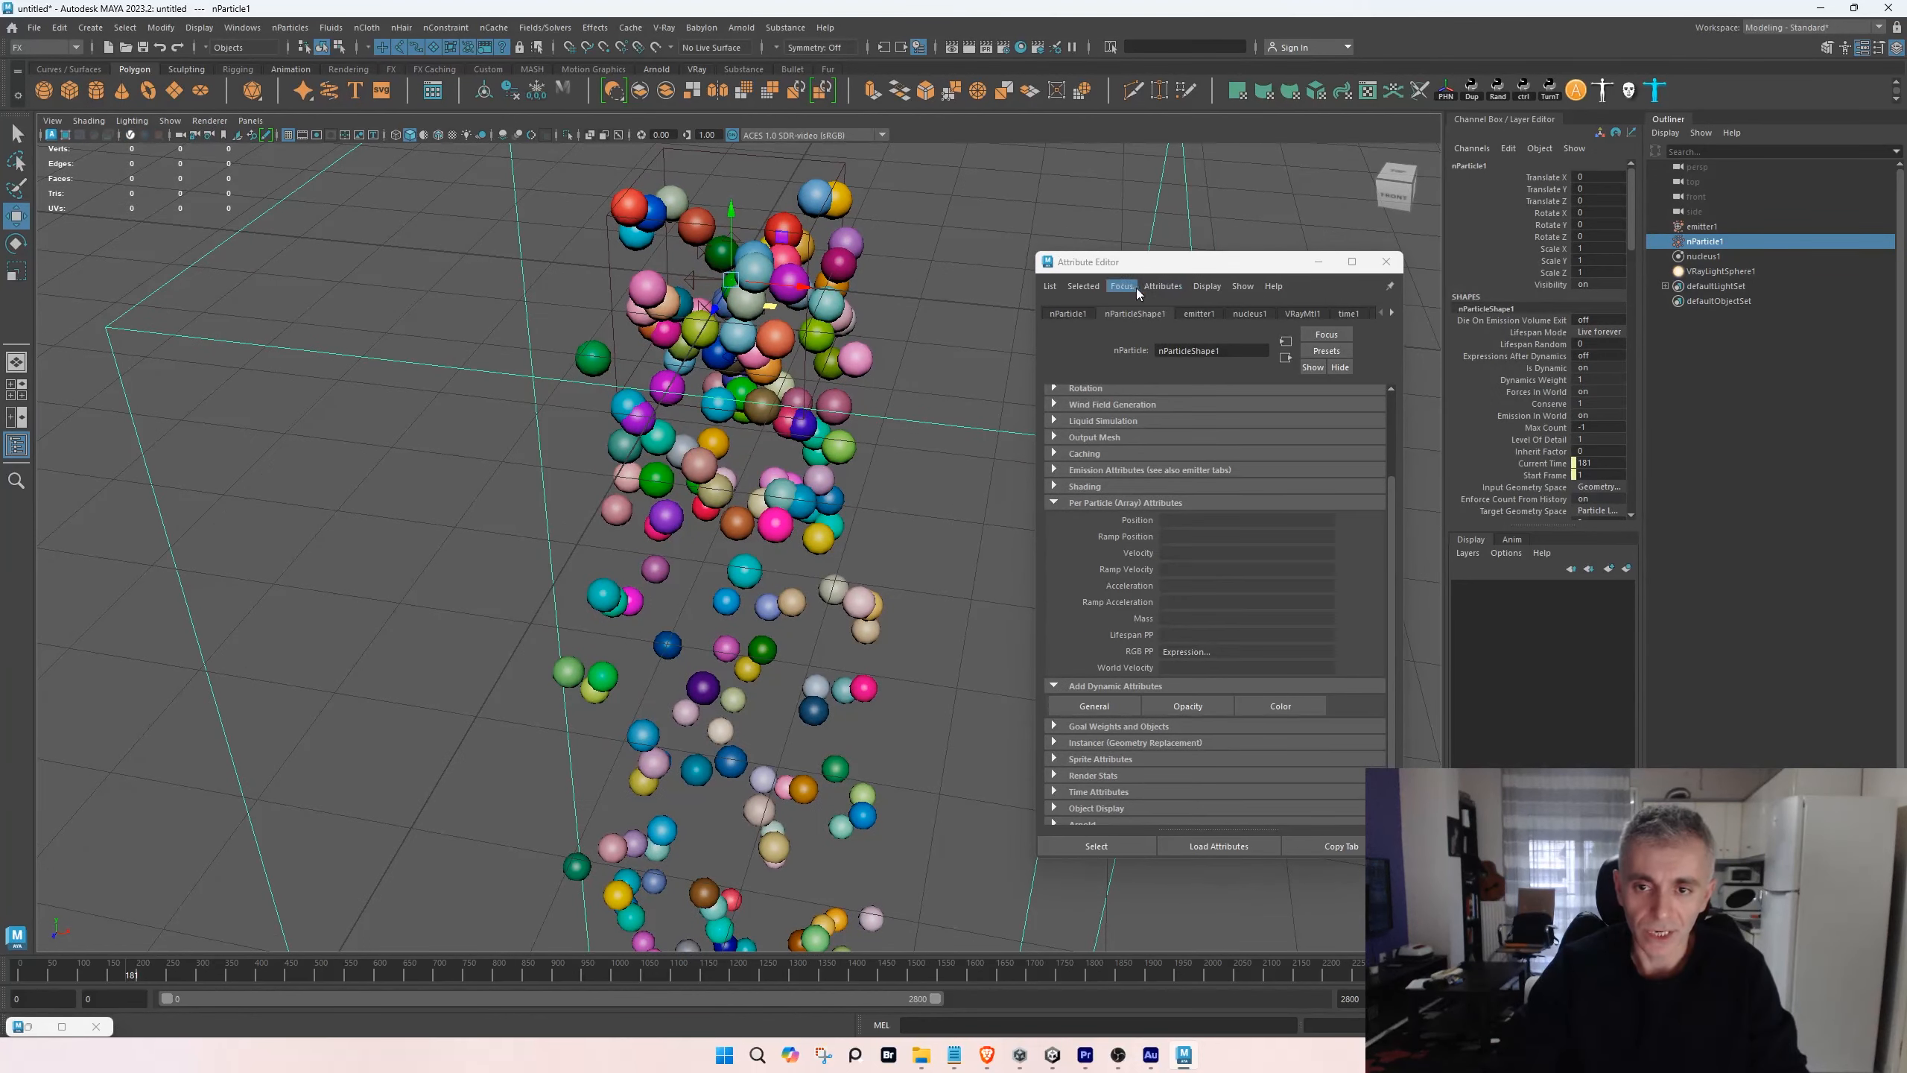
click(1162, 286)
mouse_move(1171, 346)
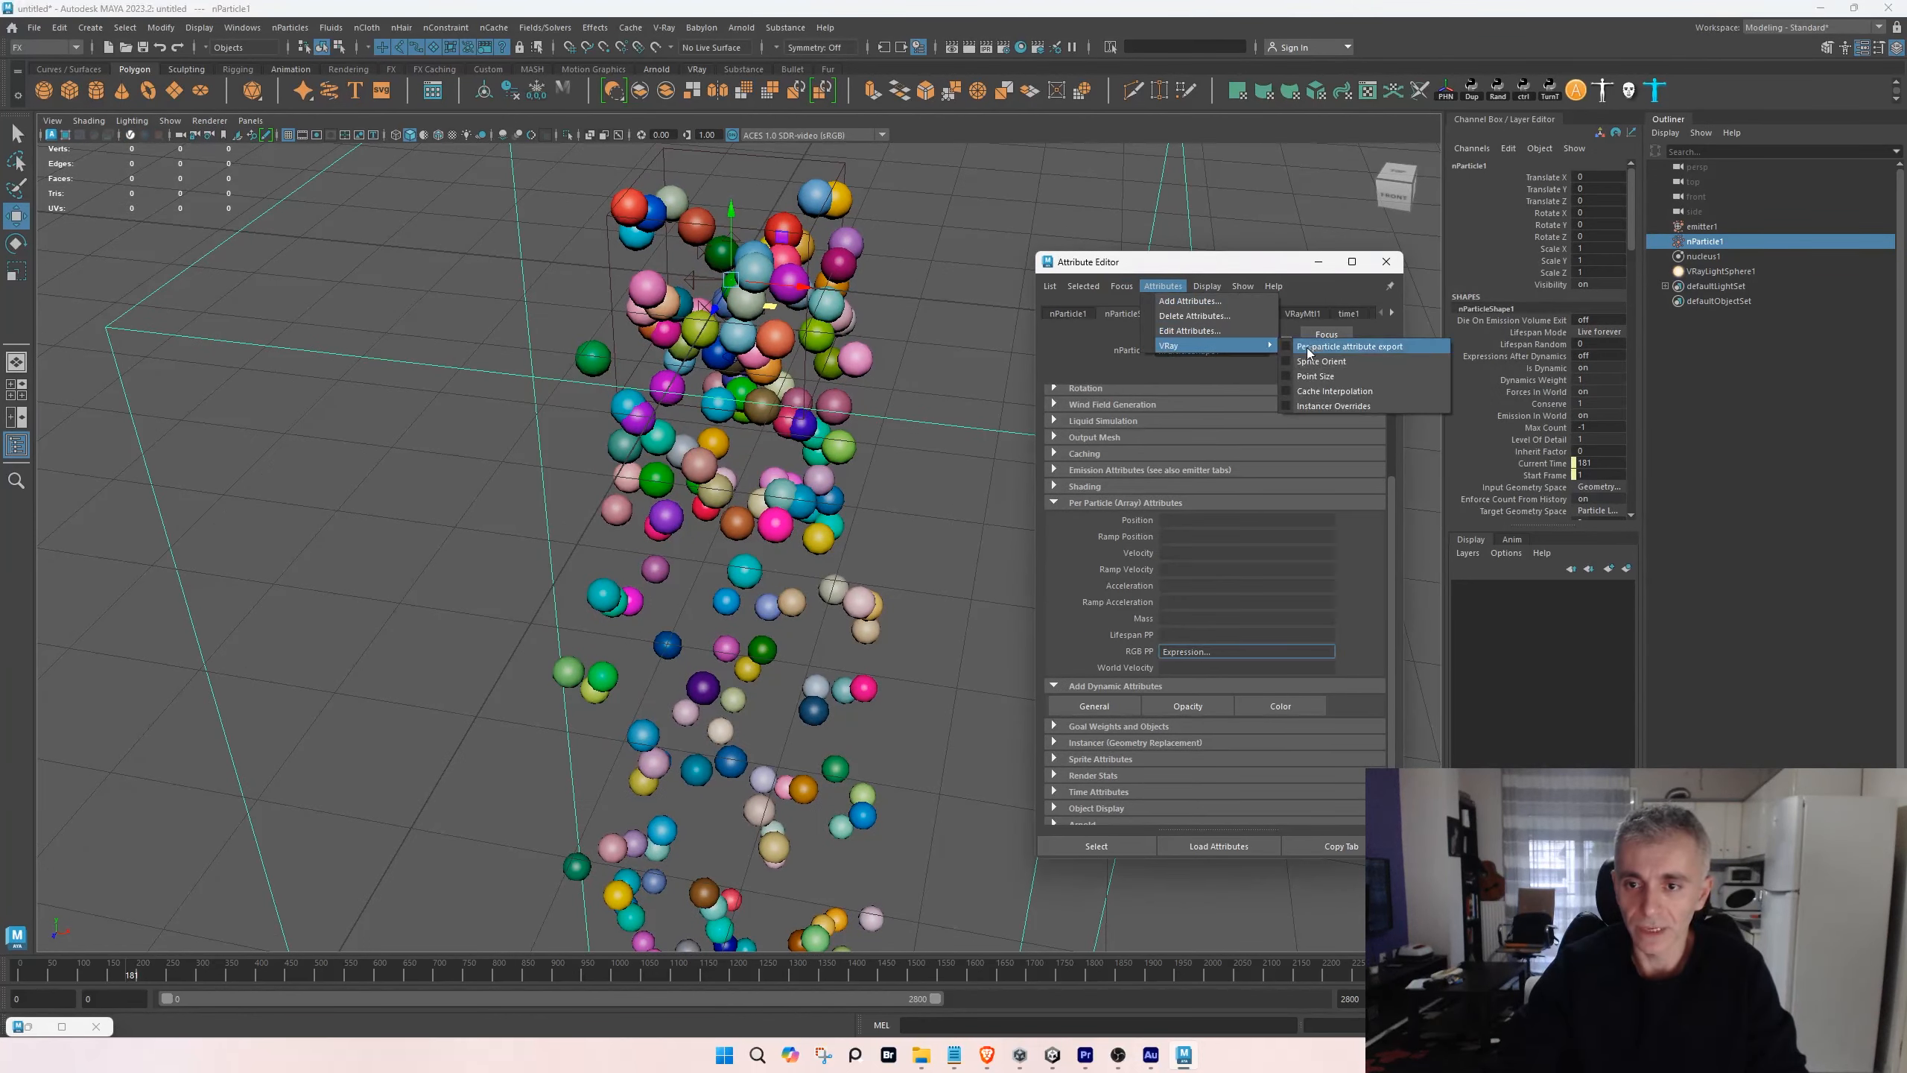
click(1337, 348)
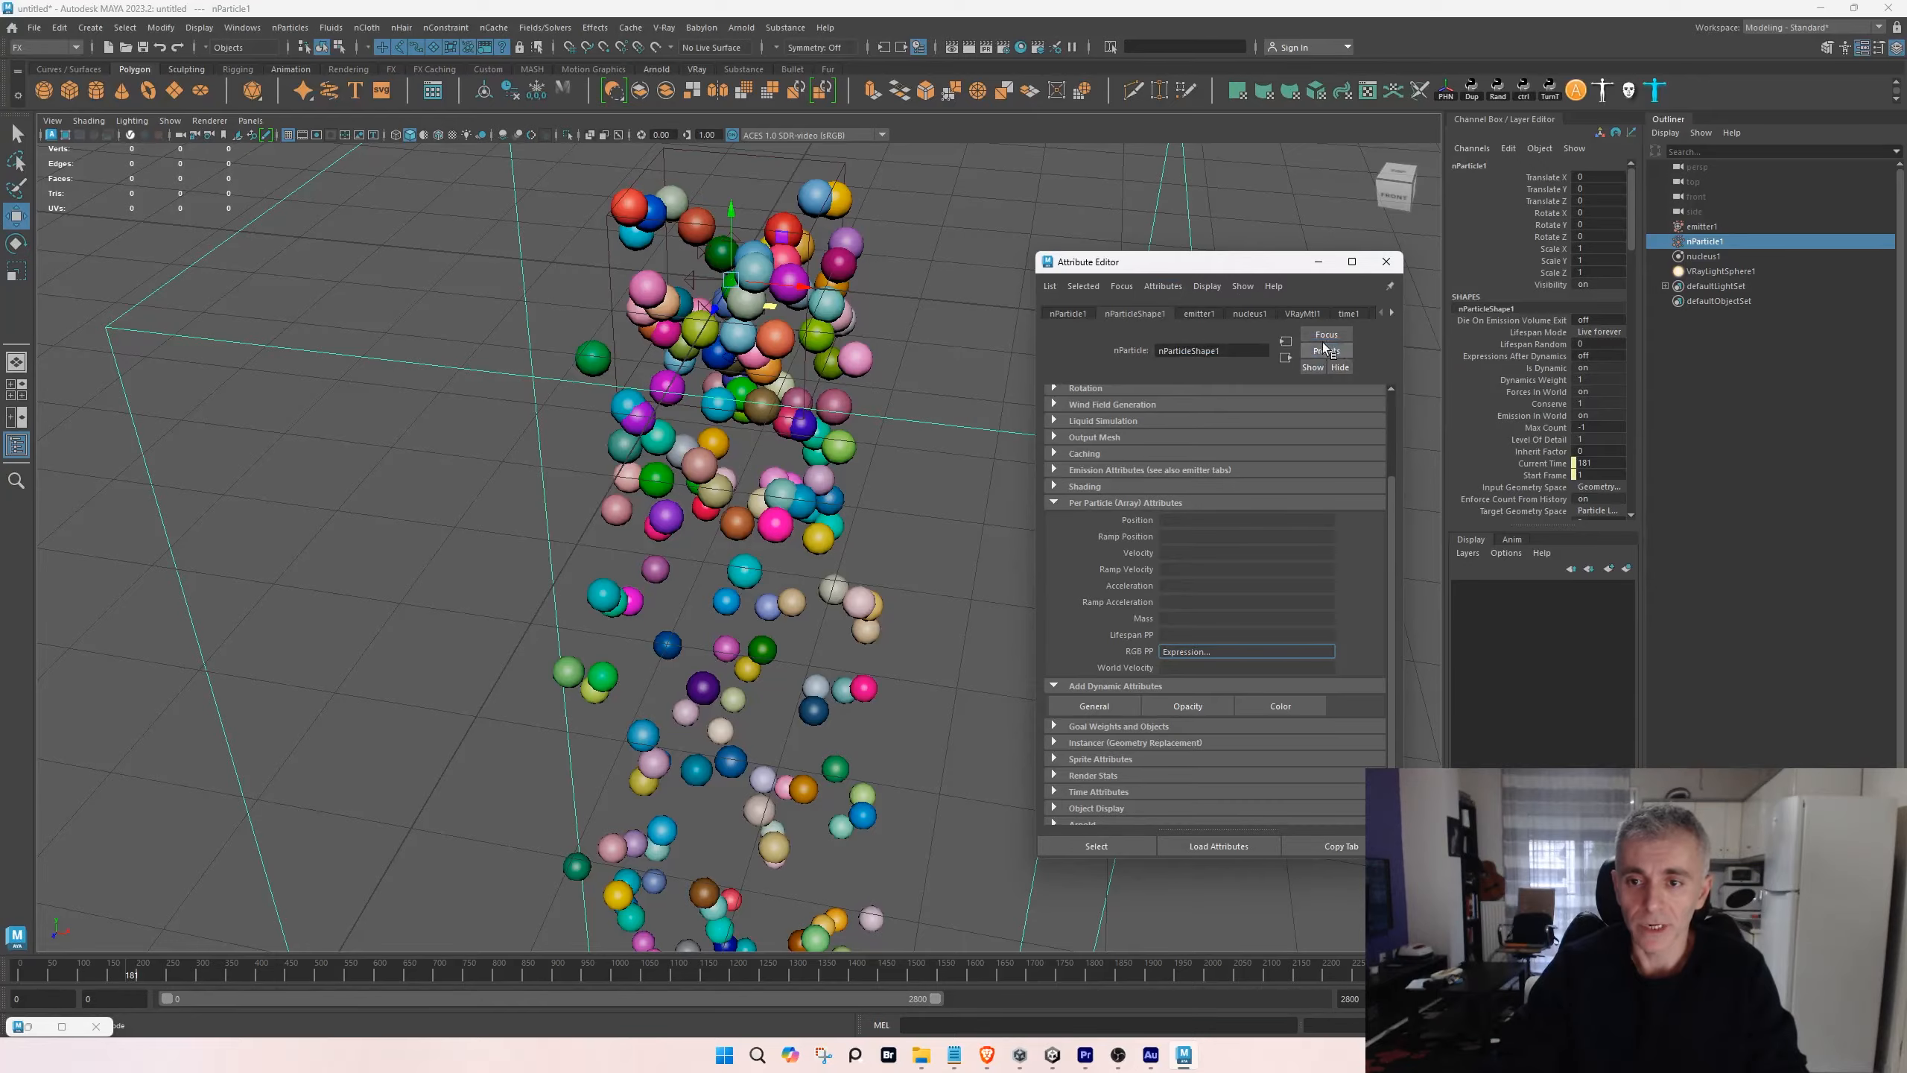
scroll(1126, 594, down, 5)
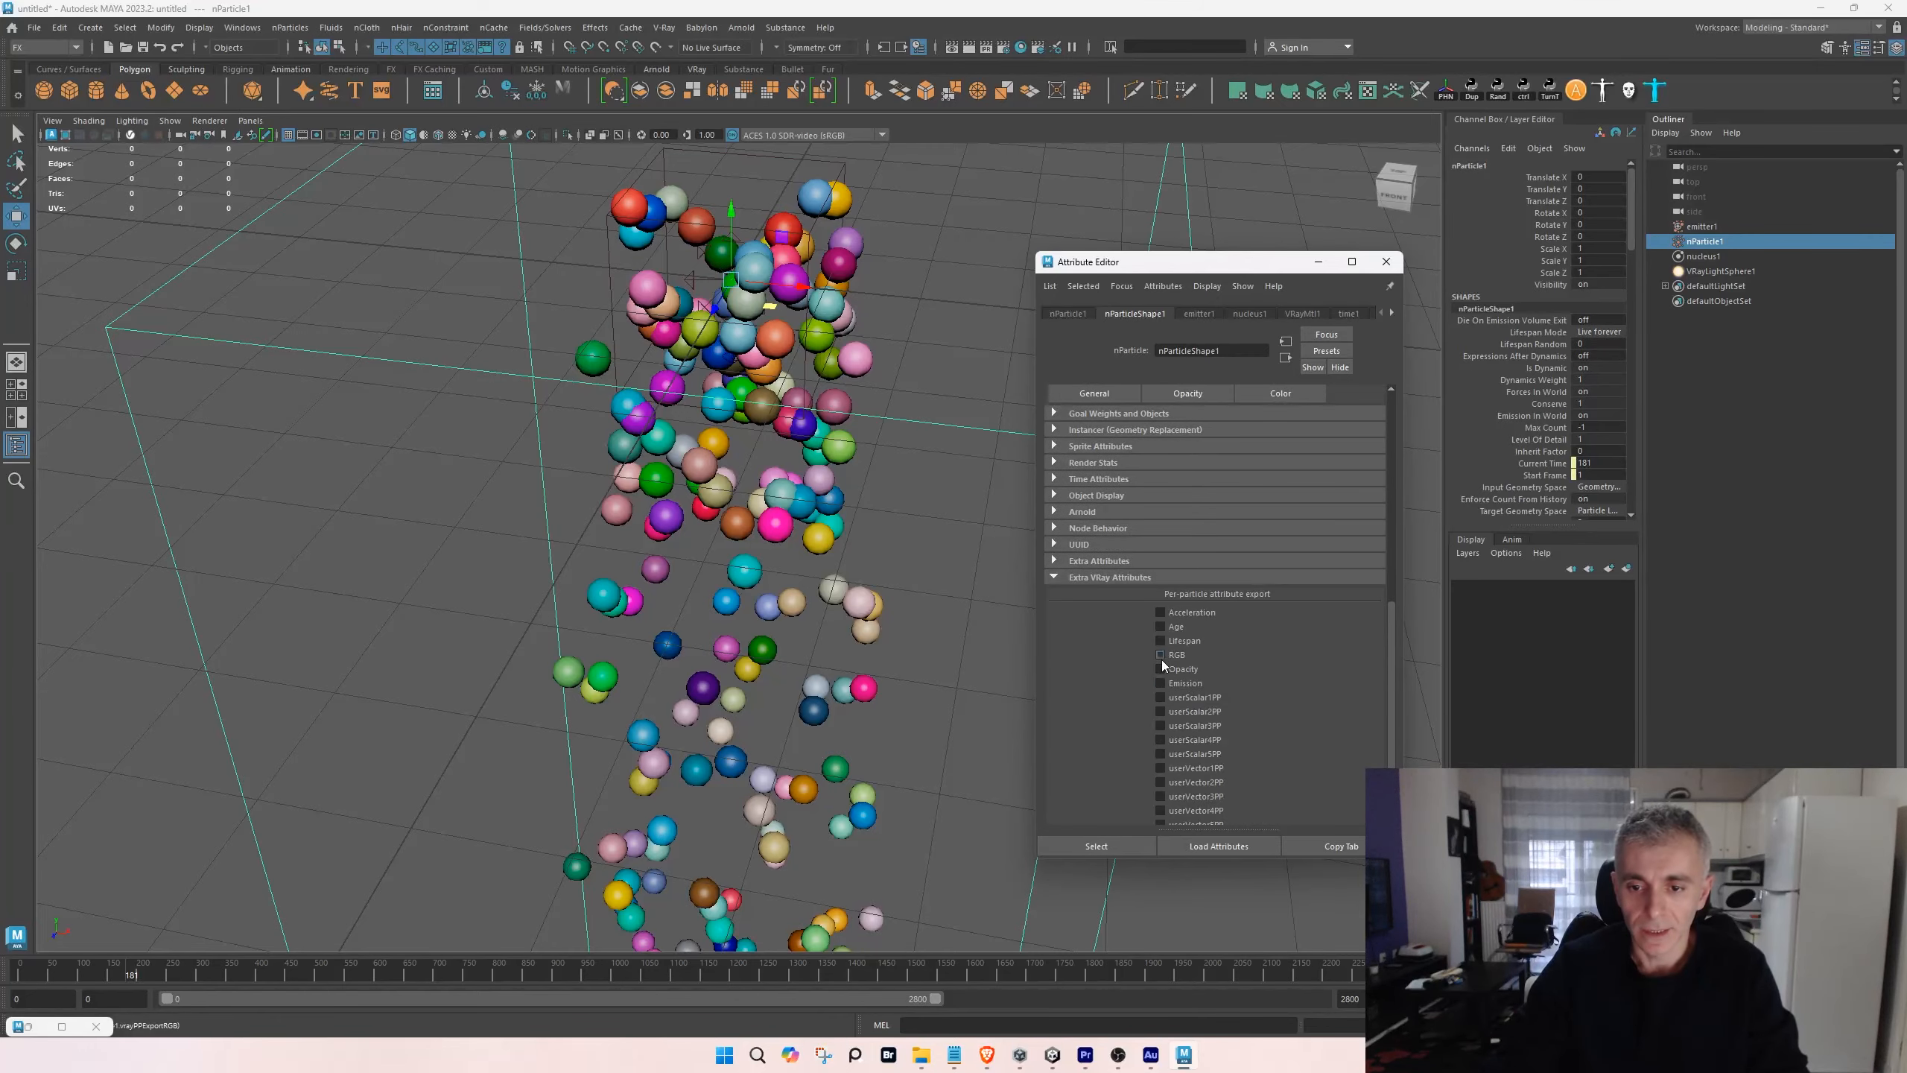
scroll(1299, 230, down, 2)
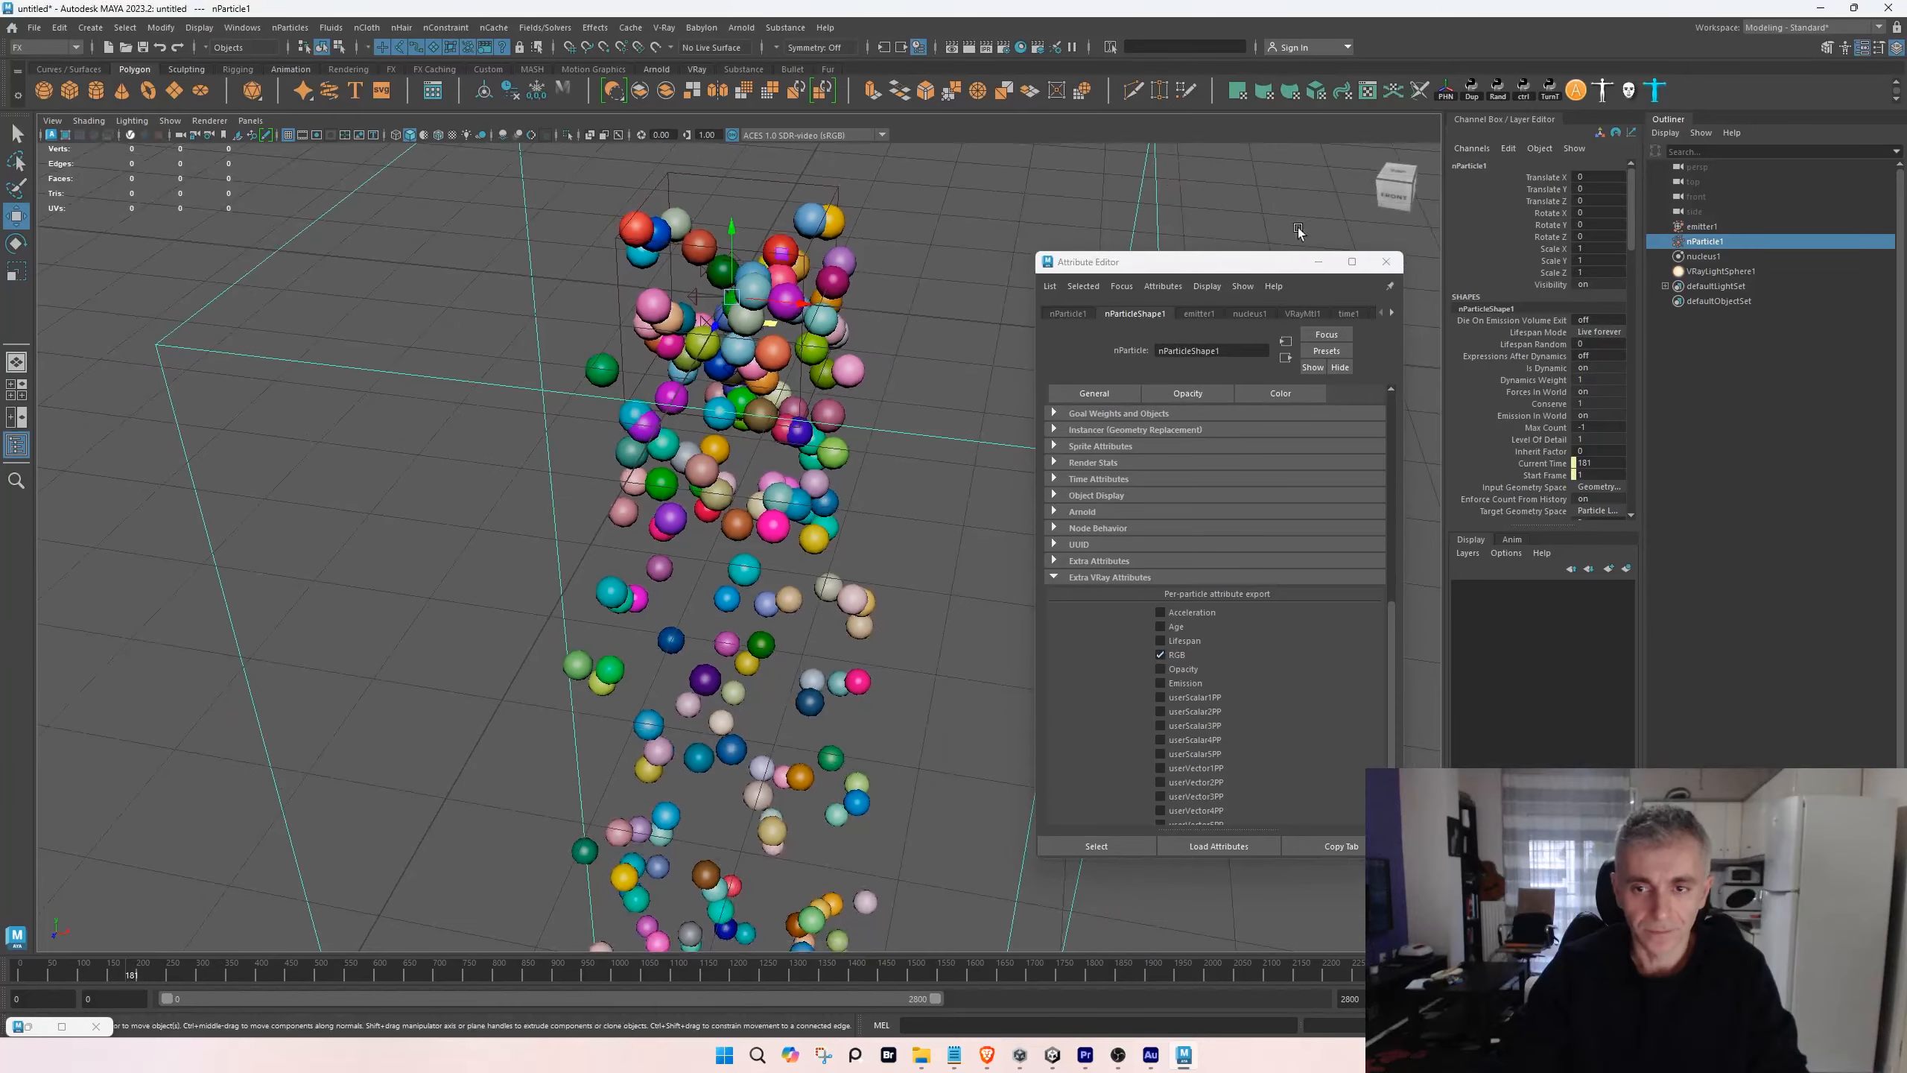
- Close the Attribute Editor, reframe the particles and render the viewport with V-Ray IPR
click(1386, 262)
alt+middle_drag(777, 274, 845, 416)
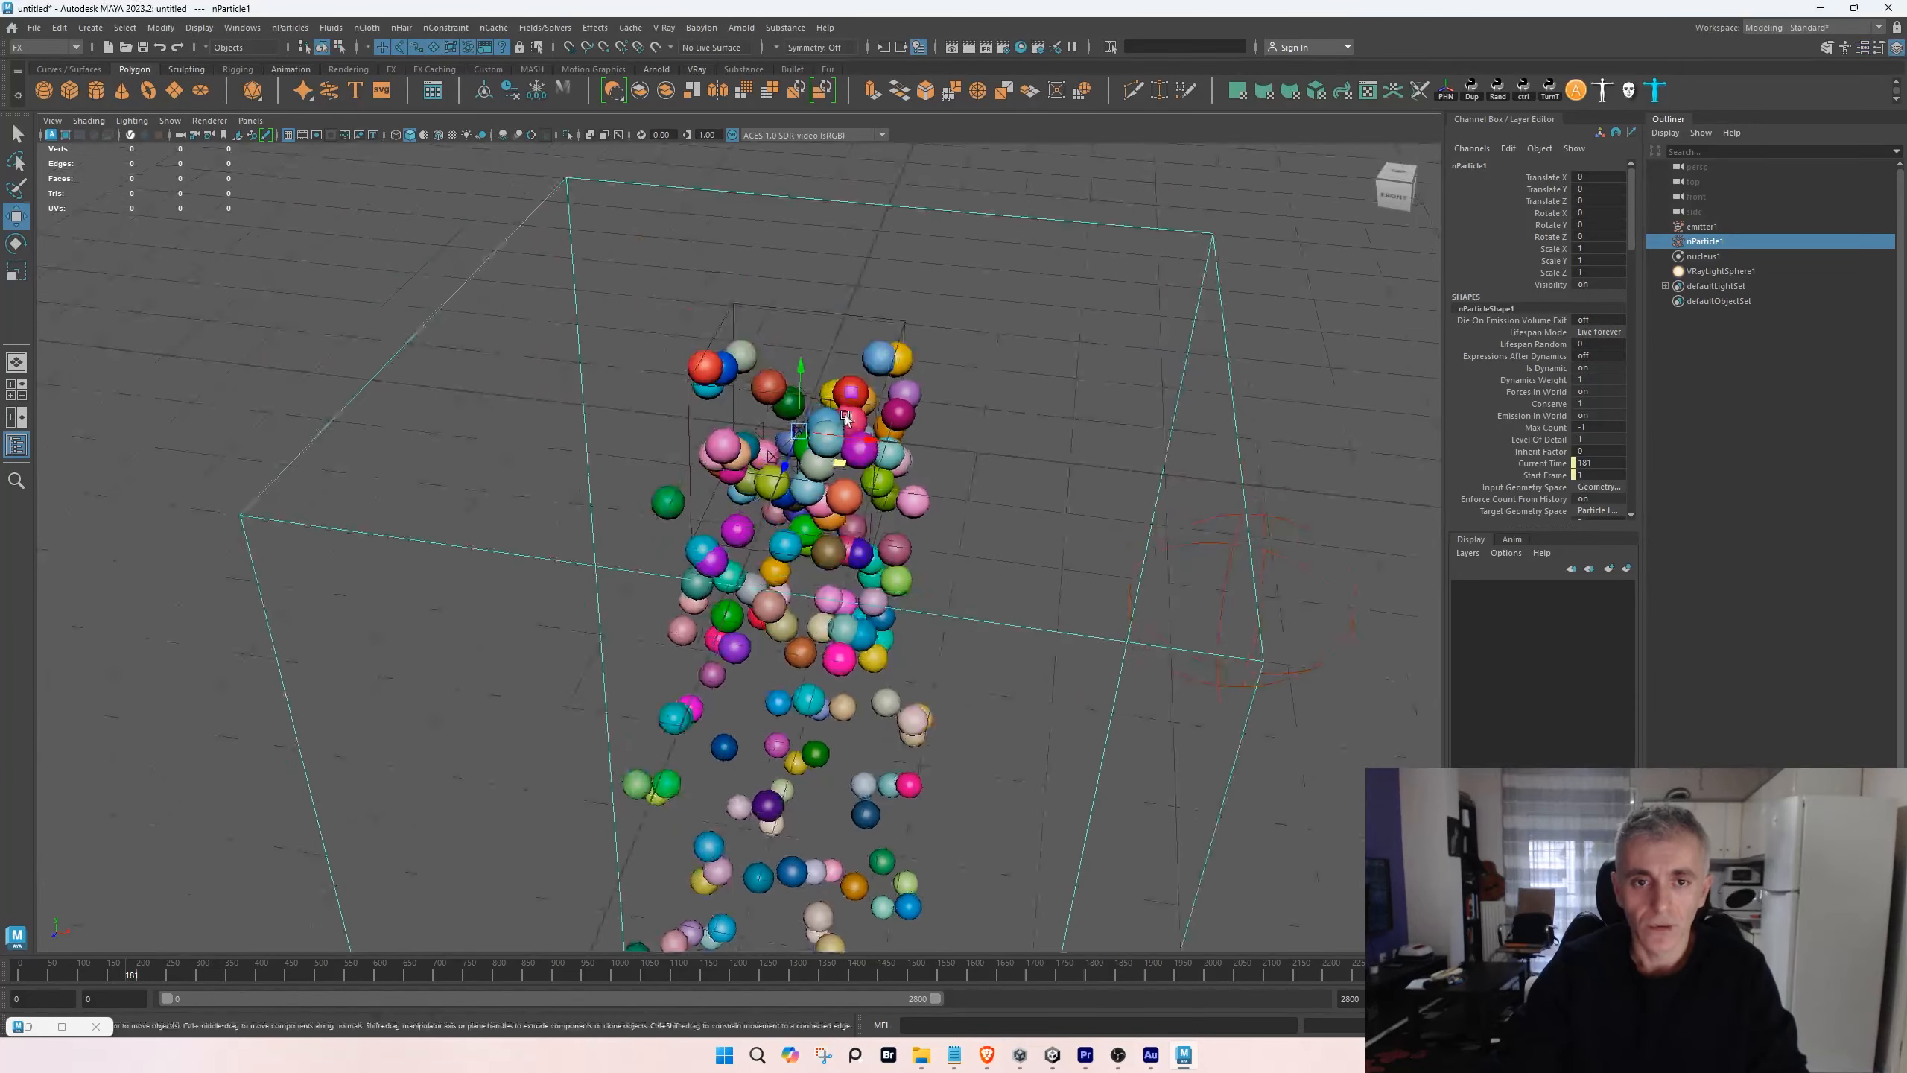
click(208, 127)
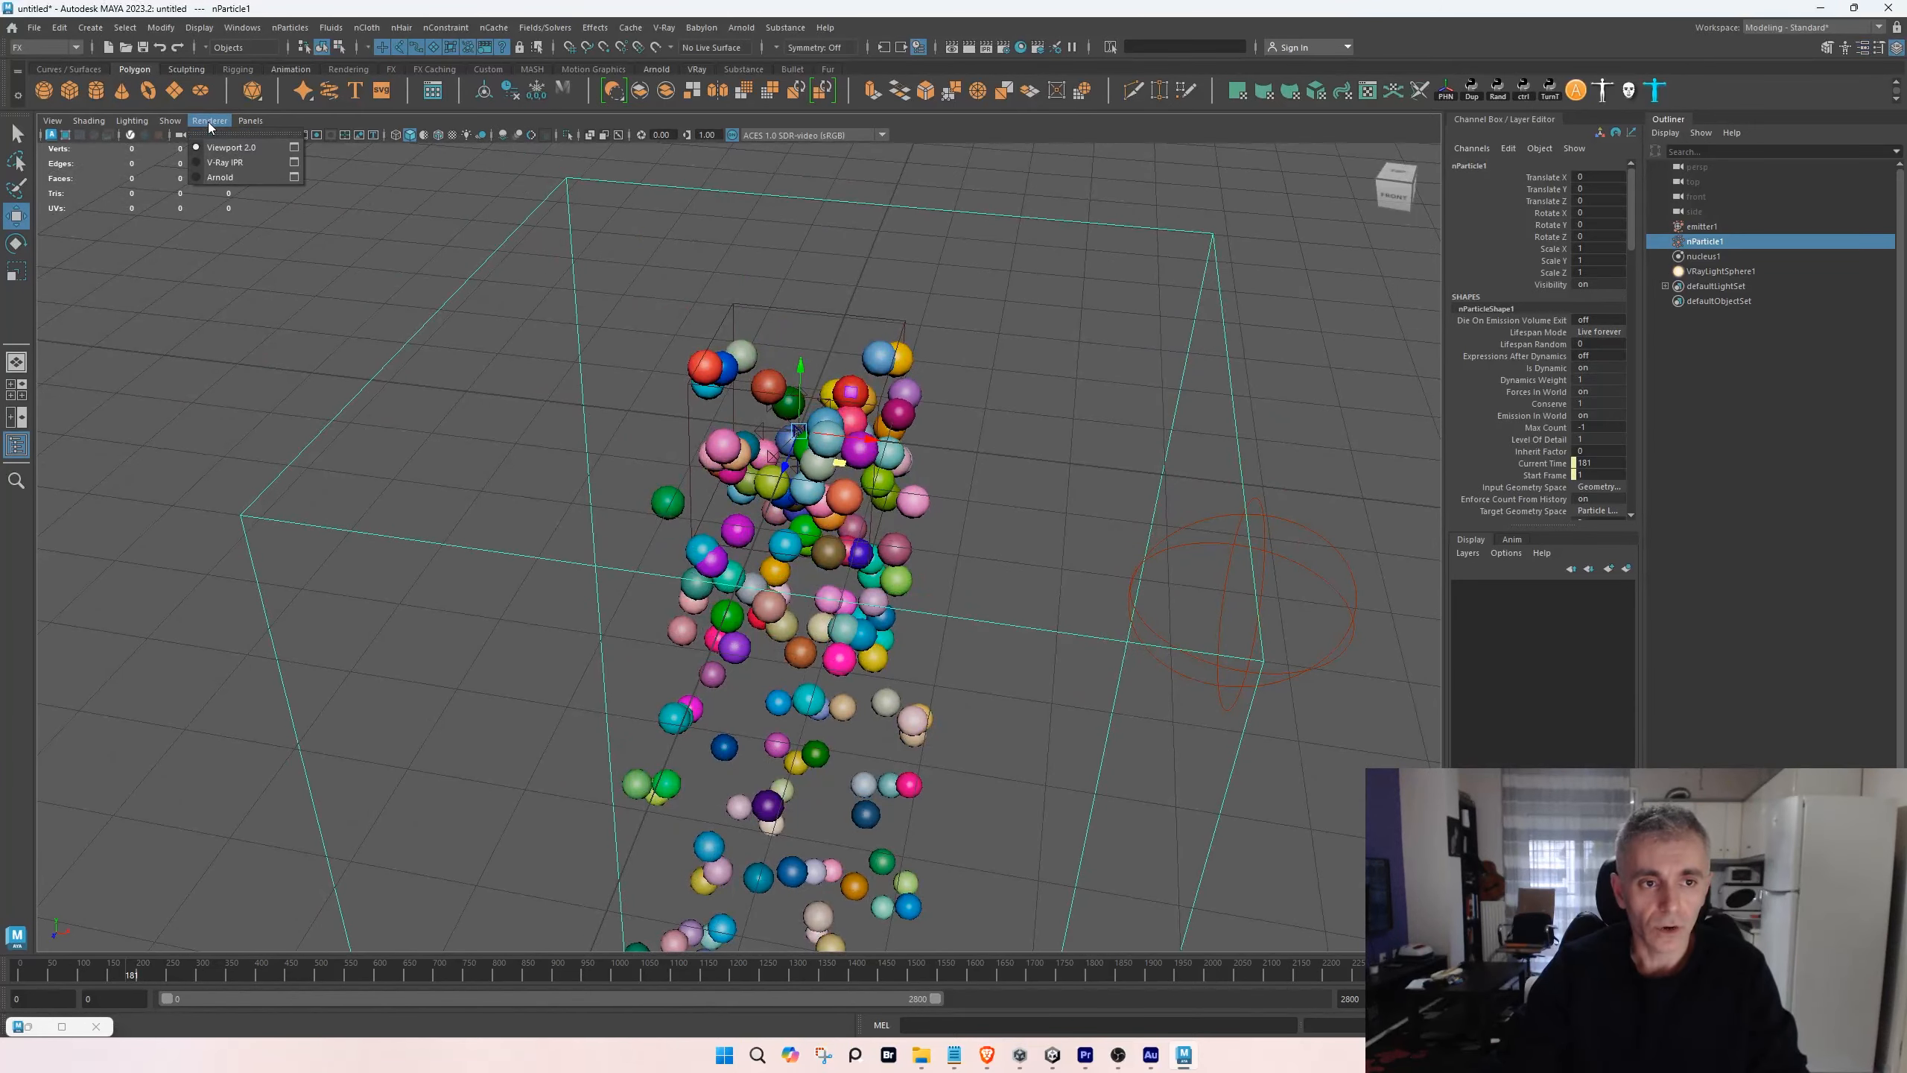
click(242, 166)
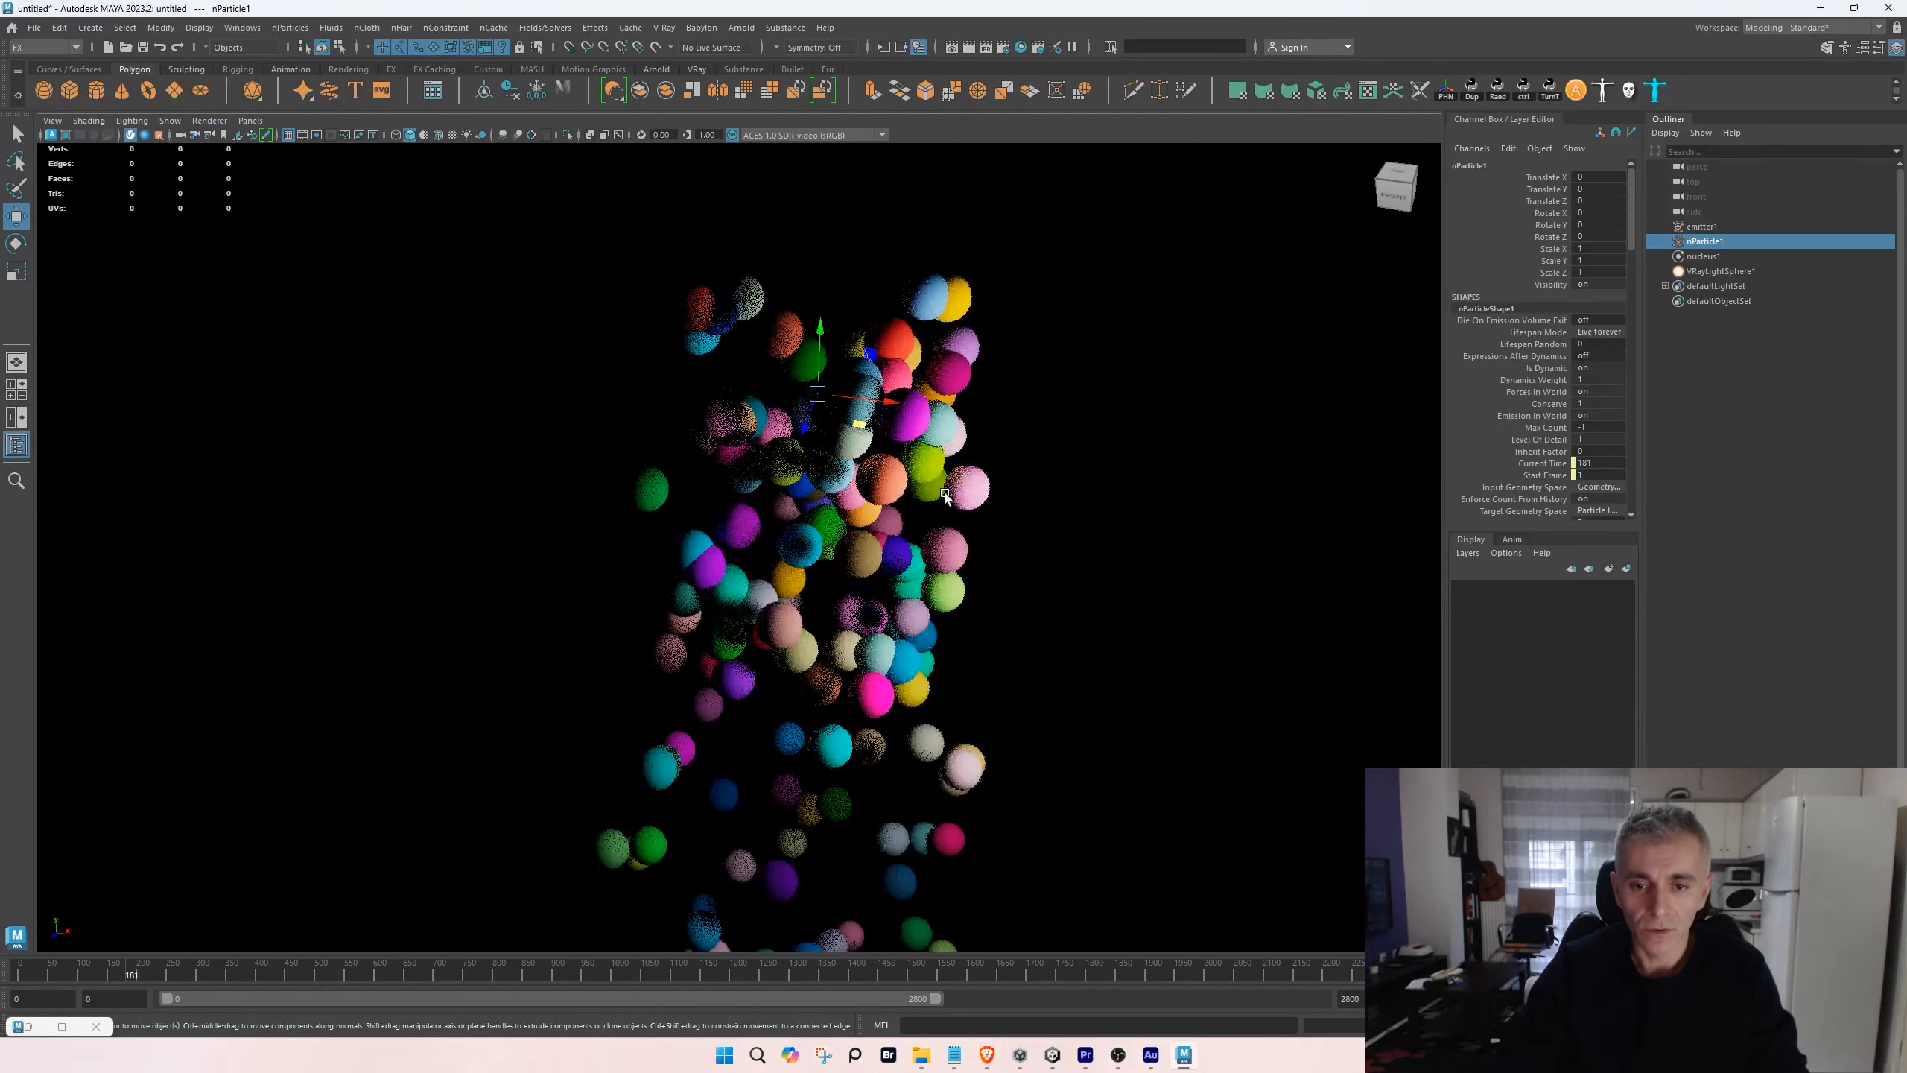
- Give VRayMtl1 a near-white reflection color with a reflection amount of 0.661, and deselect the particles
key(ctrl+a)
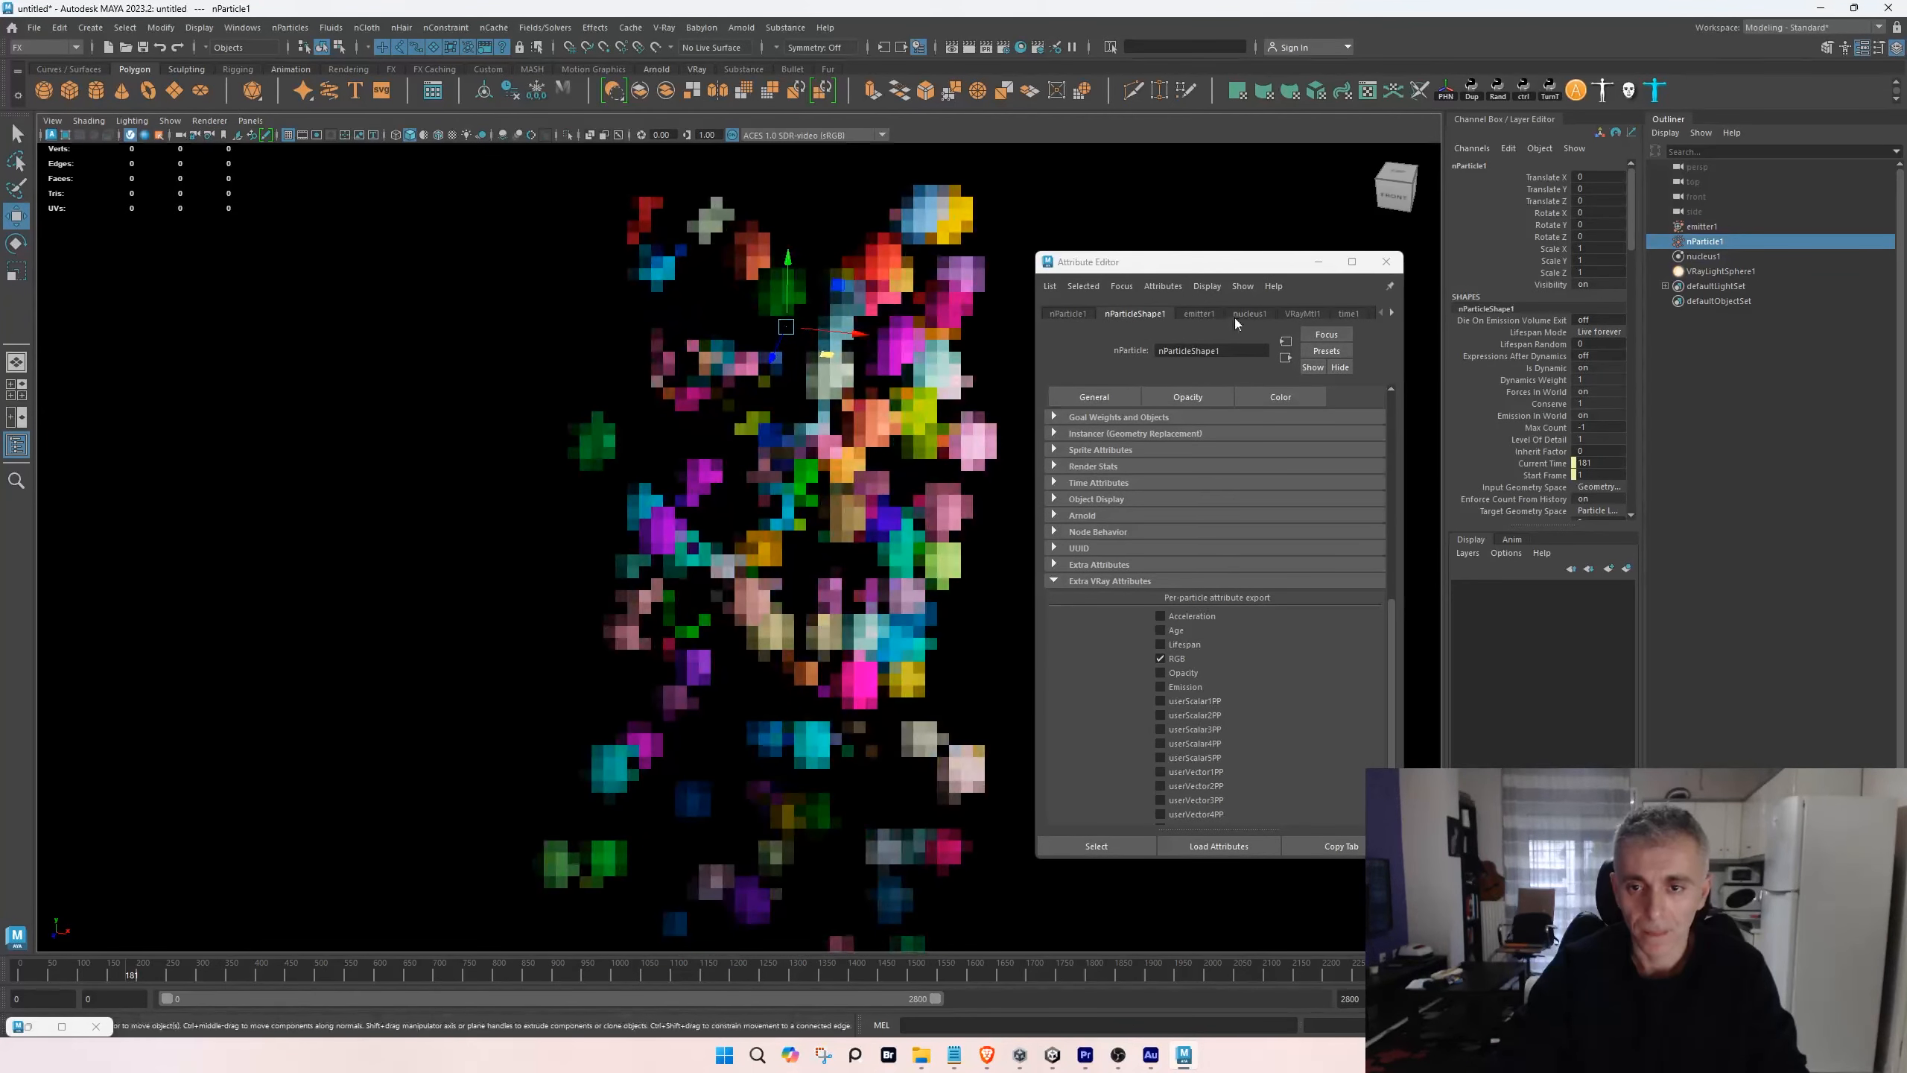
click(1293, 313)
scroll(856, 542, up, 3)
drag(1216, 639, 1308, 655)
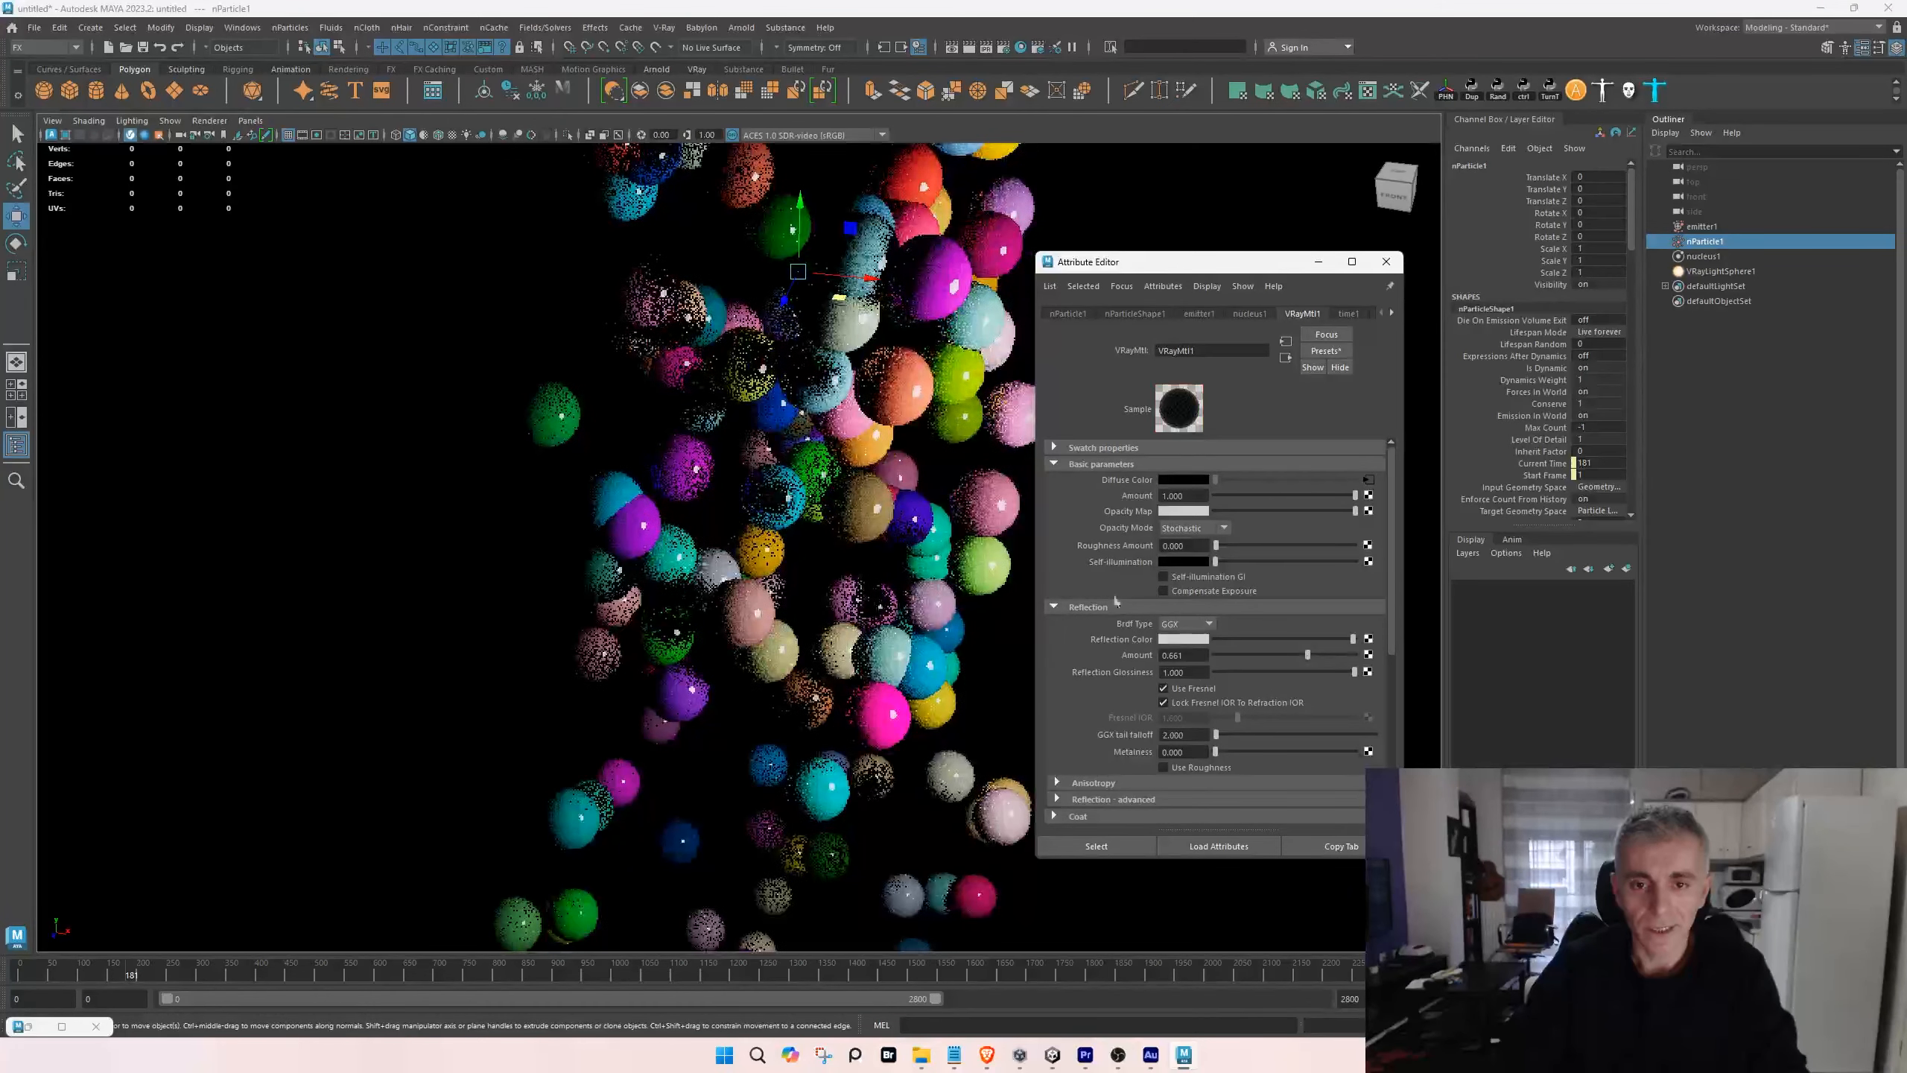
click(941, 471)
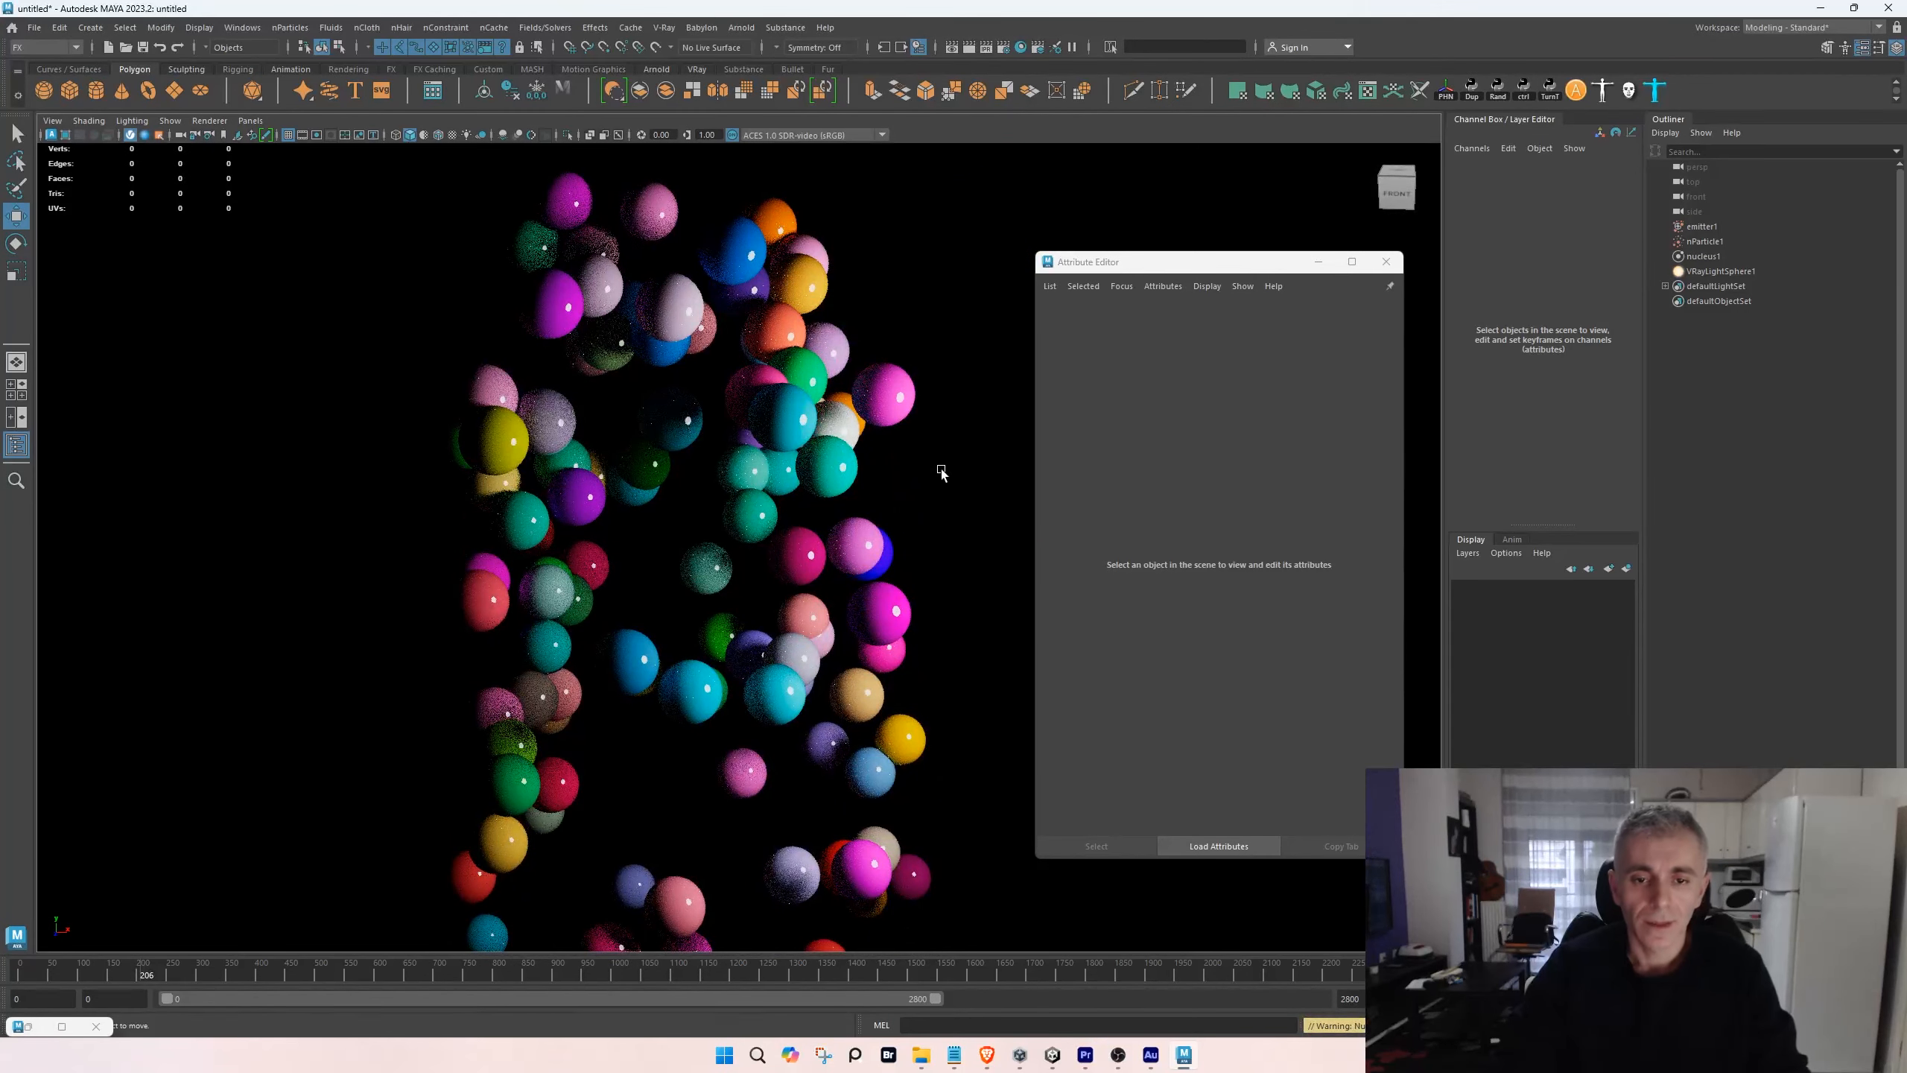